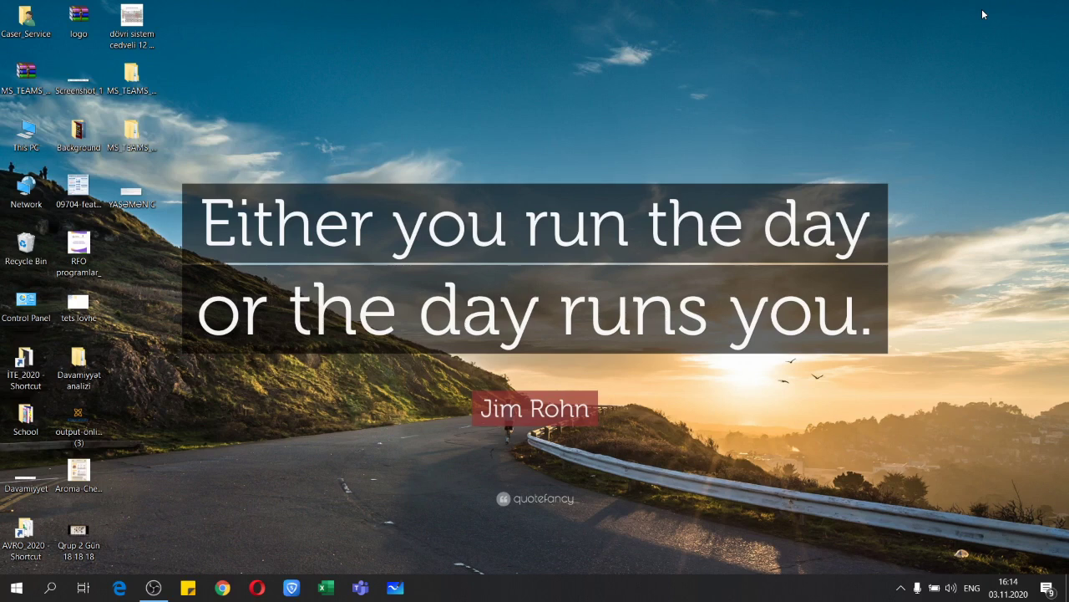
Open Chrome, search the web for "google forms" and go to the personal Google Forms home page.
click(223, 589)
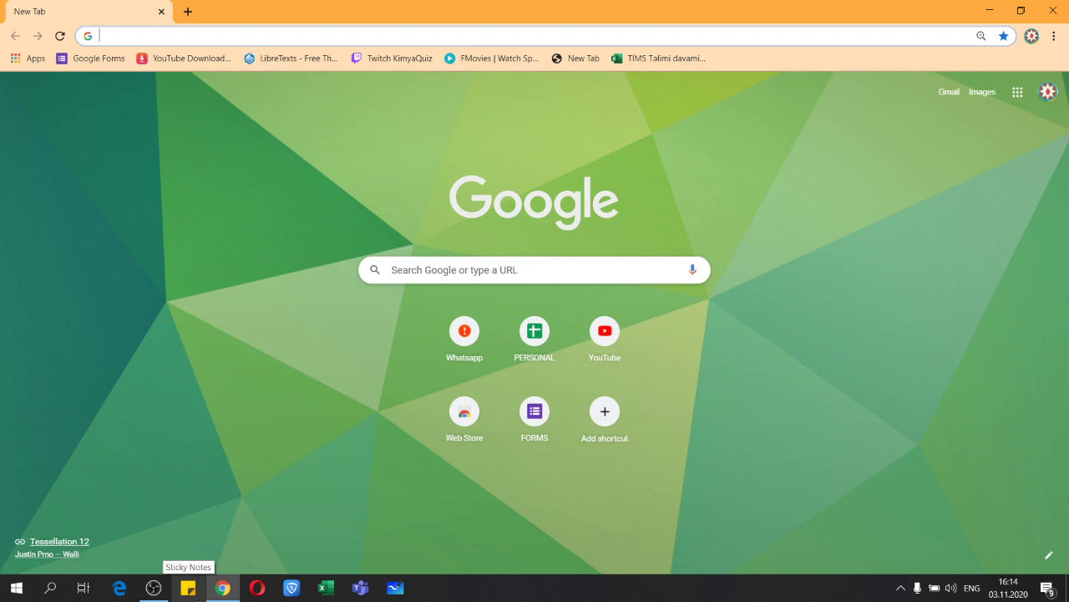
text(googl)
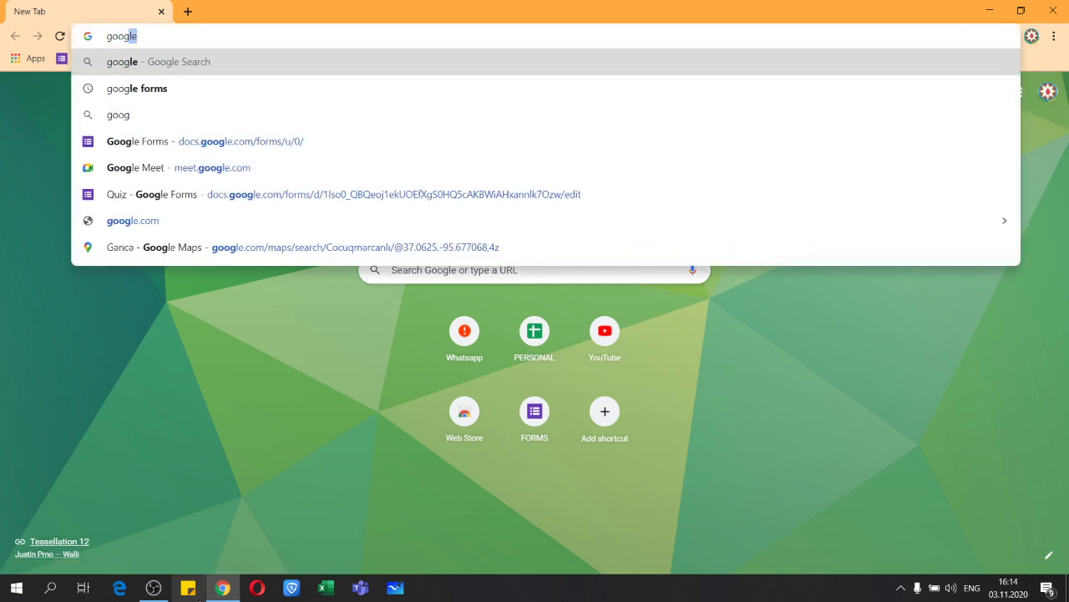
text(e forms)
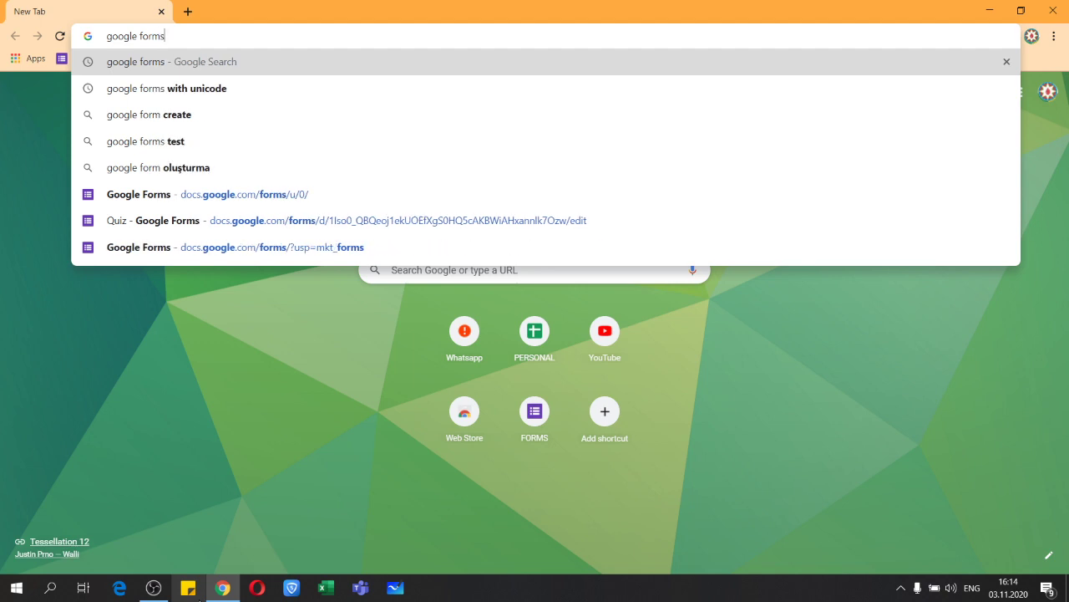
key(Return)
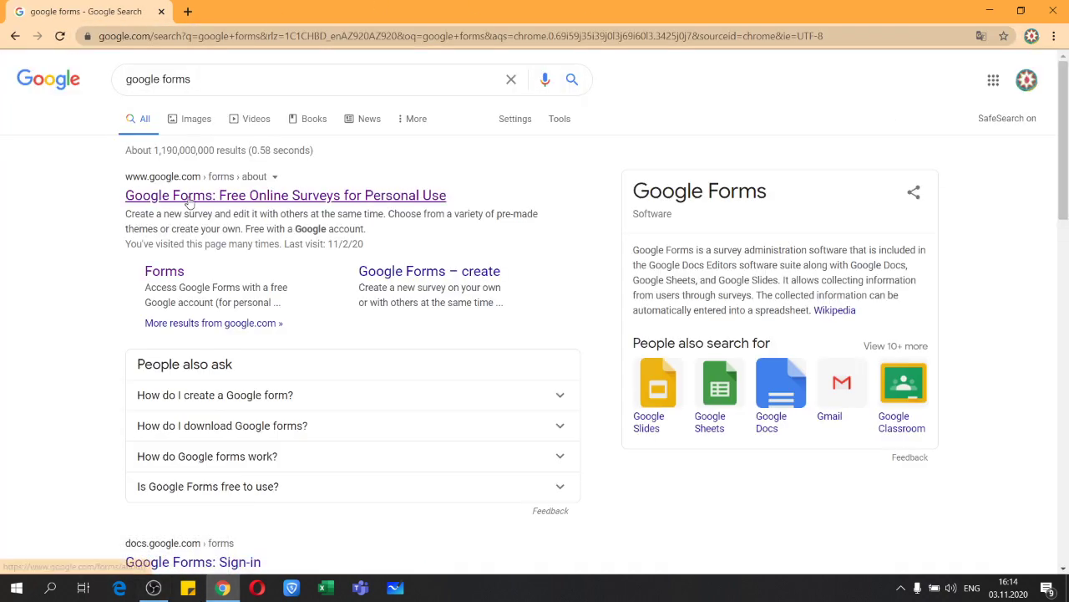
click(239, 194)
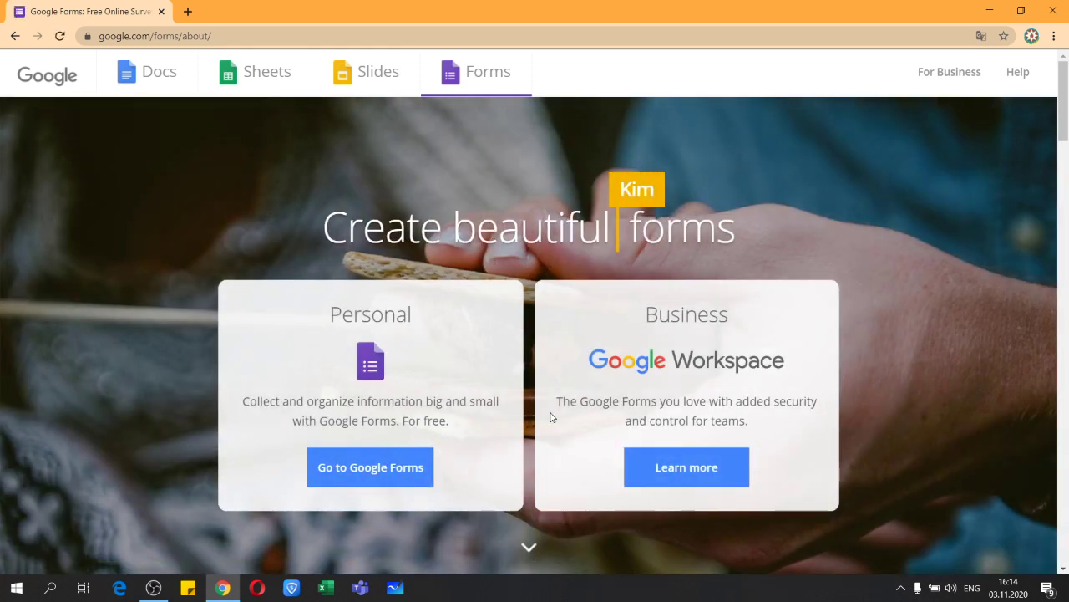
click(377, 468)
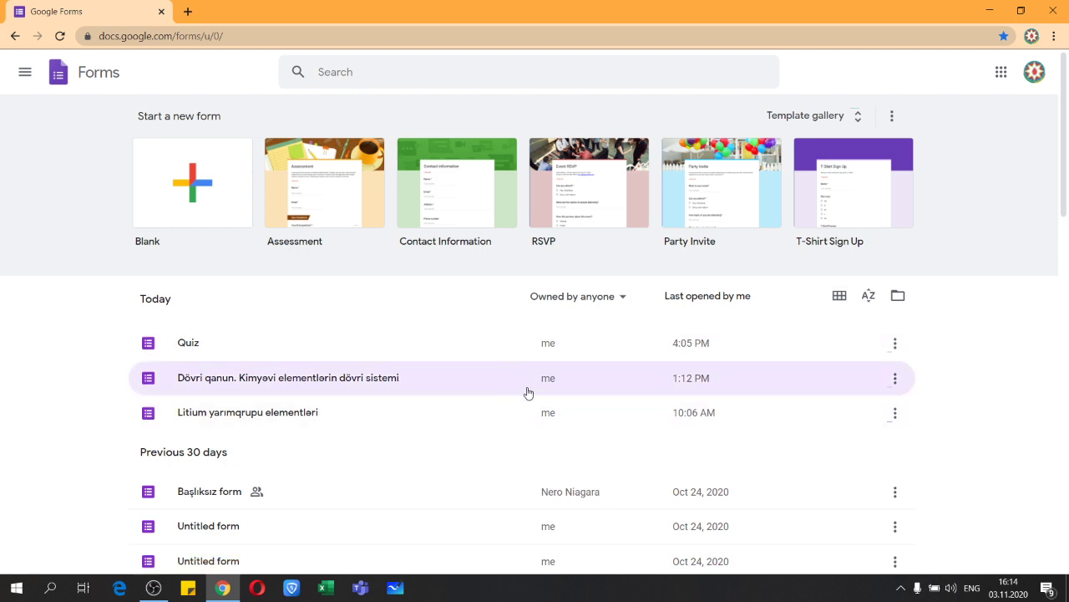
Examine the recent forms in list and grid view, and the actions available for the Quiz form.
scroll(568, 473, down, 7)
scroll(627, 474, down, 3)
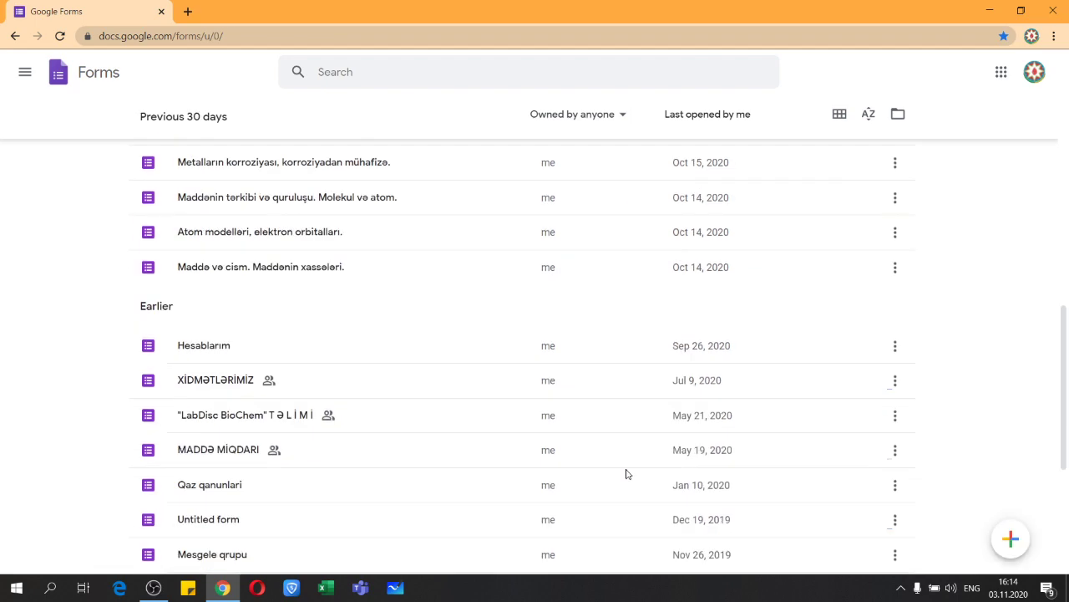
scroll(628, 470, up, 15)
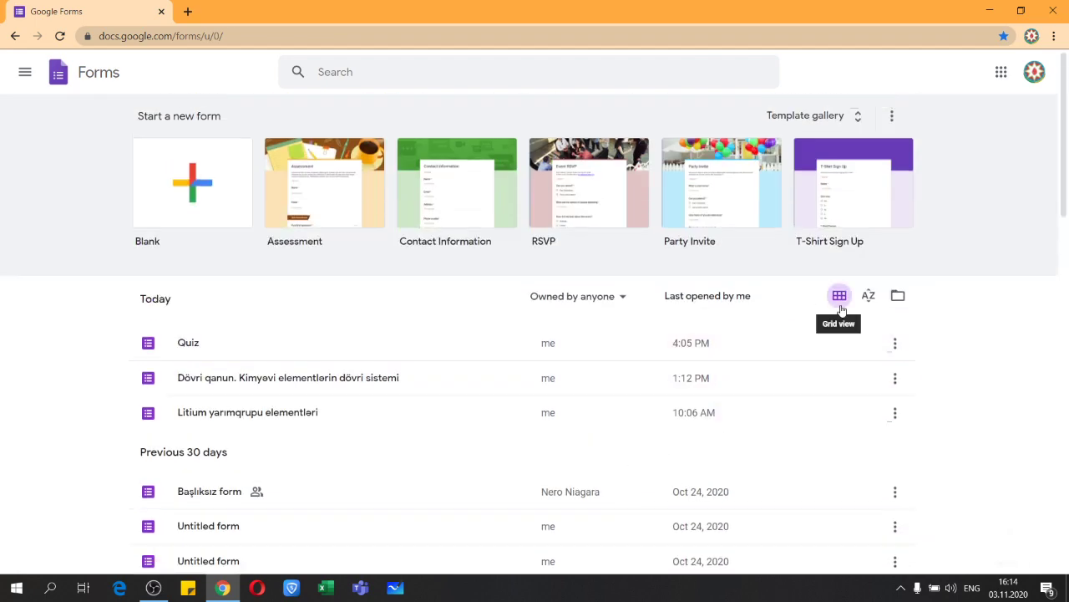
click(839, 296)
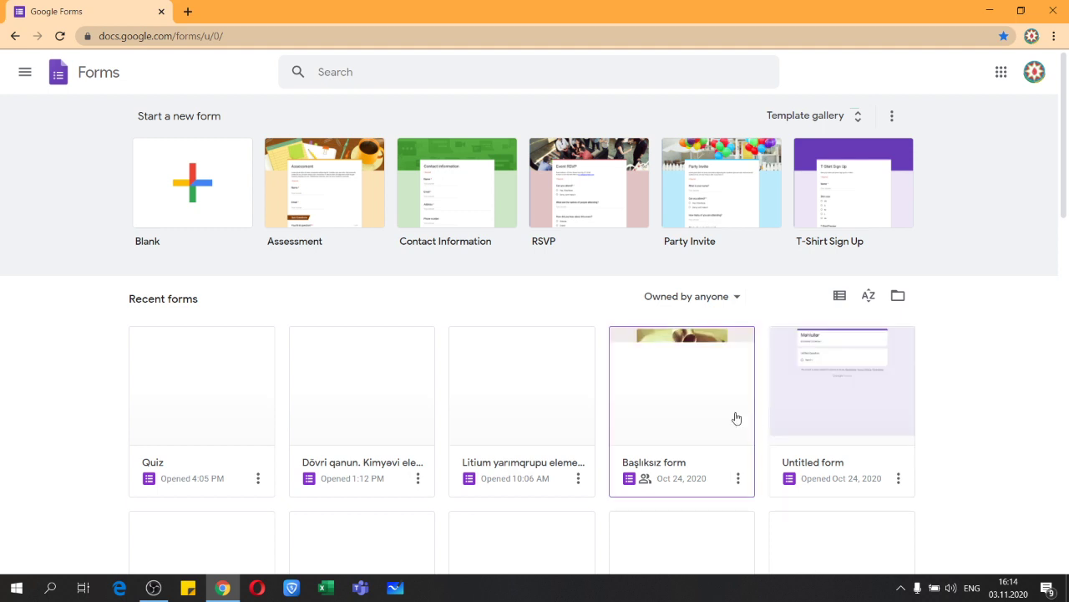
click(839, 297)
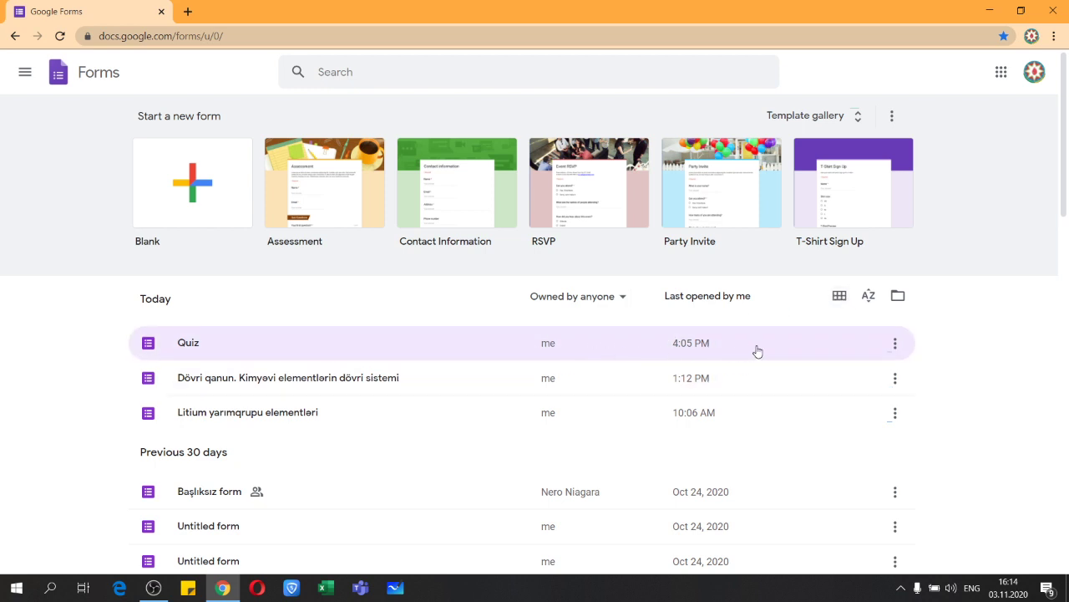
click(895, 344)
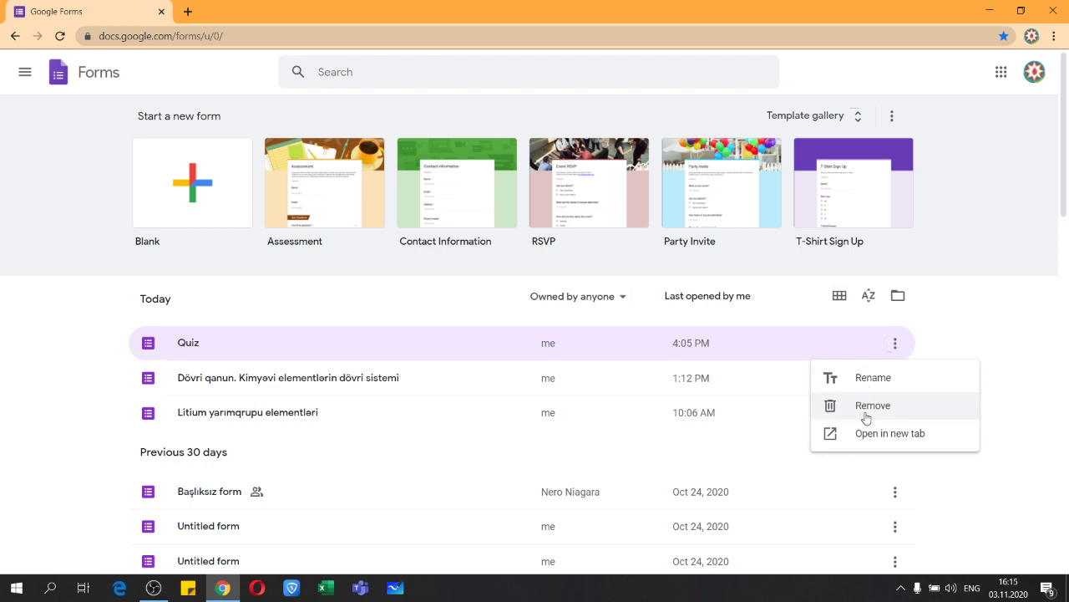
click(1027, 460)
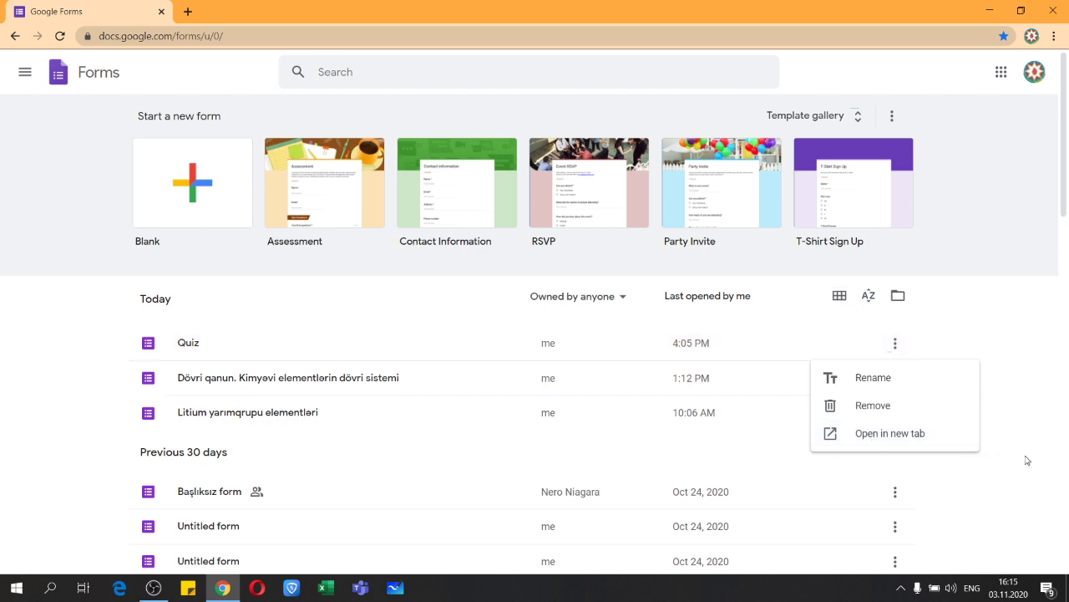
scroll(497, 334, down, 3)
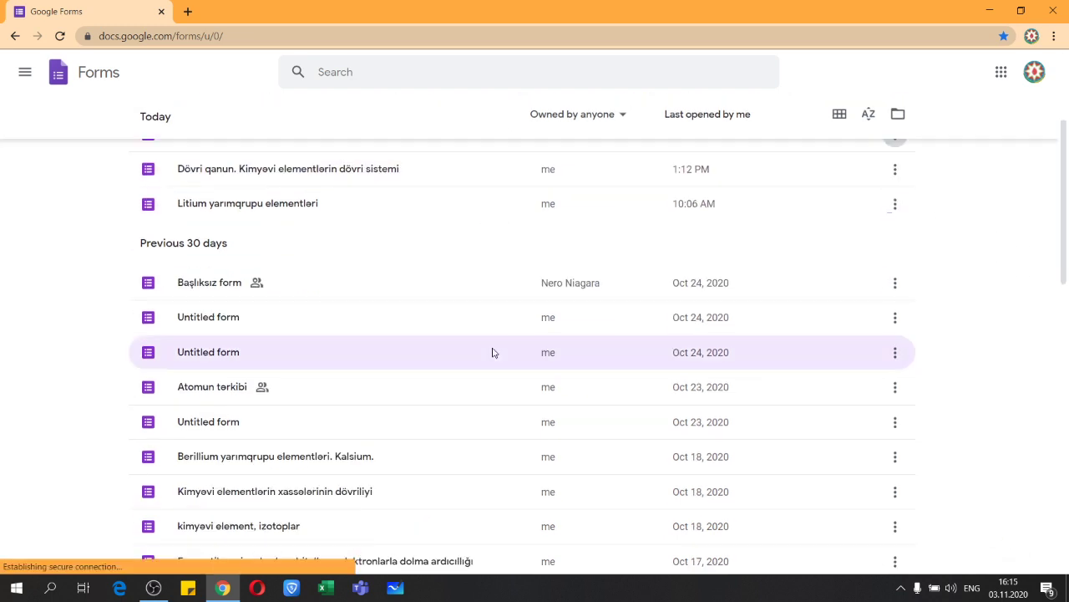
scroll(477, 341, up, 3)
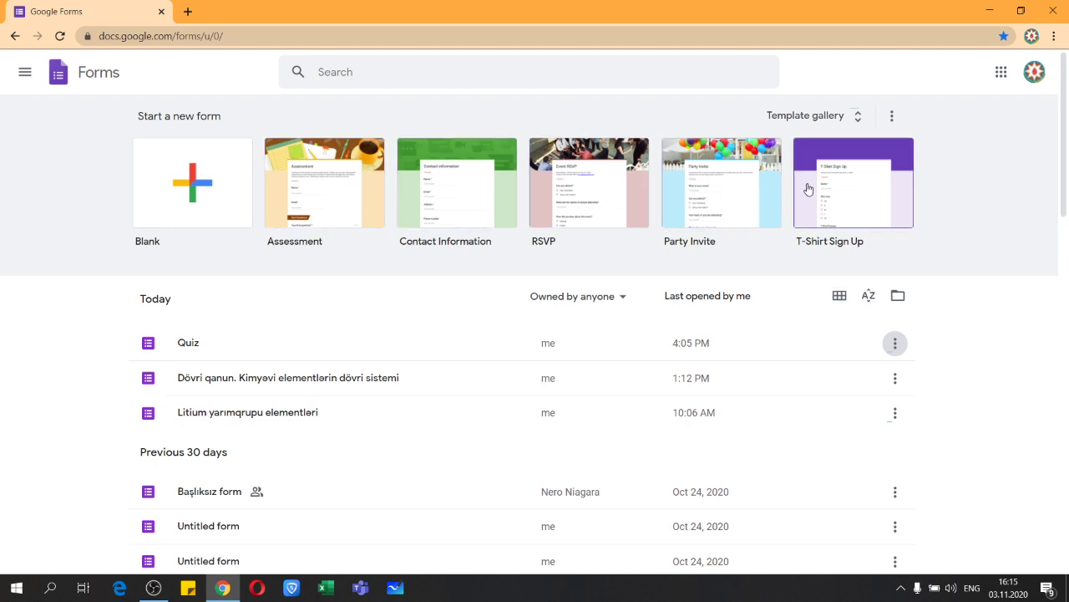
Create a blank form and set its title to "Quiz".
click(181, 191)
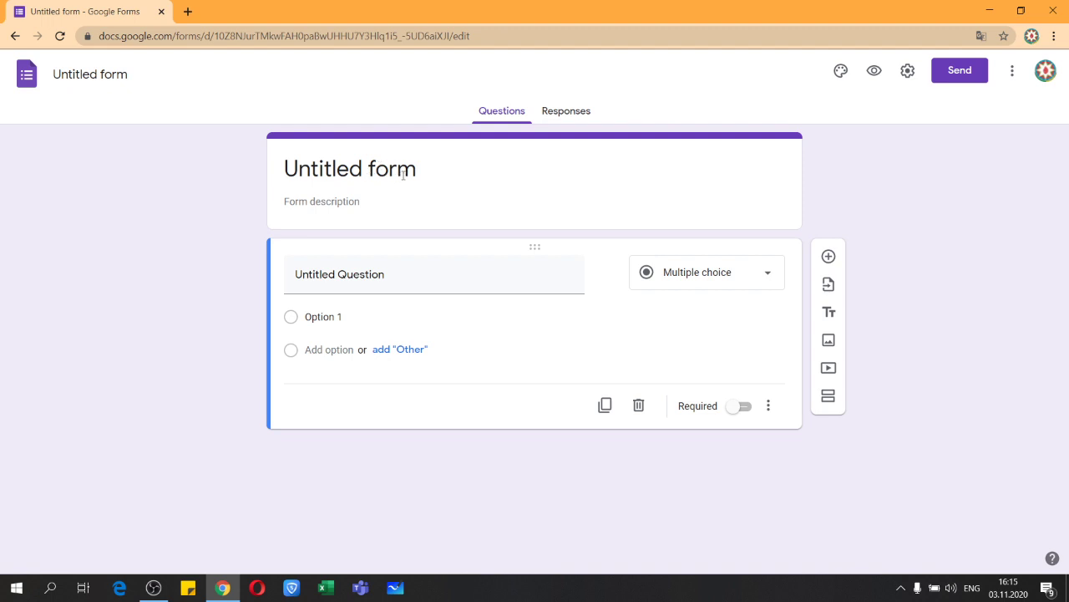
click(370, 172)
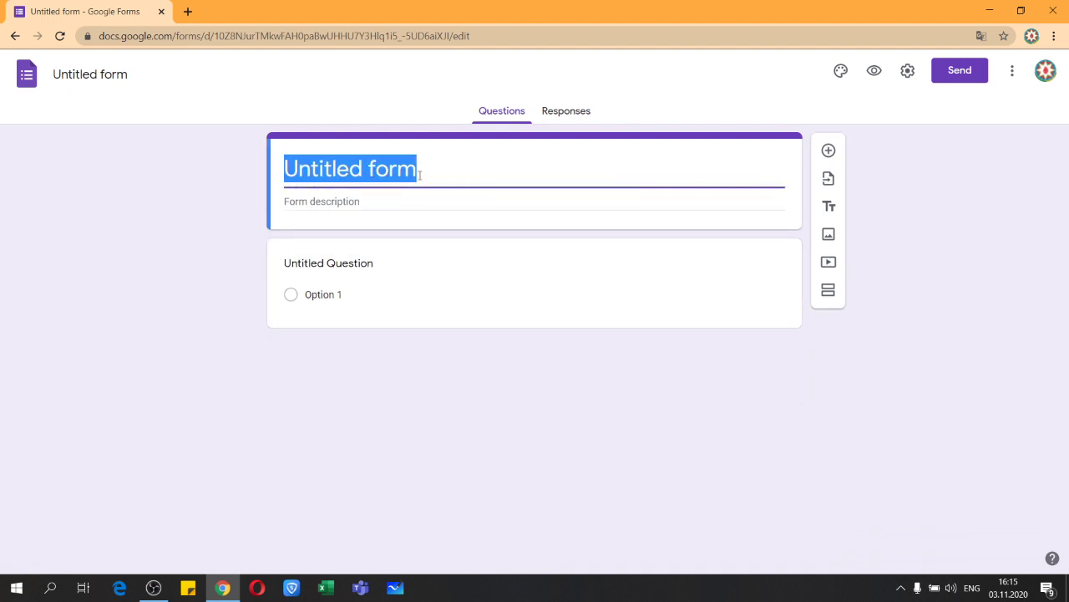
key(BackSpace)
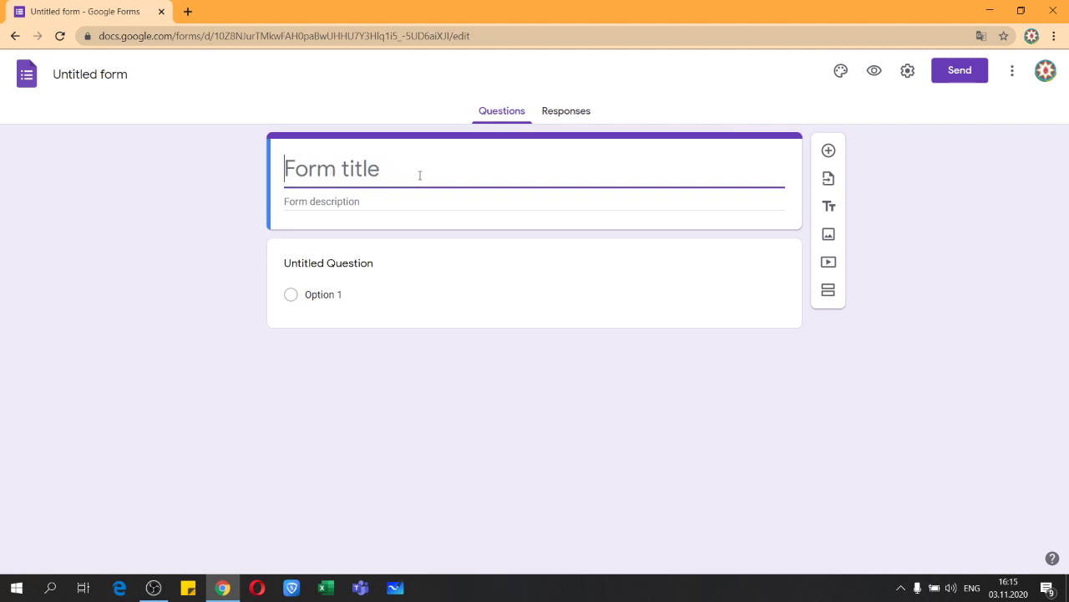
text(Quiz)
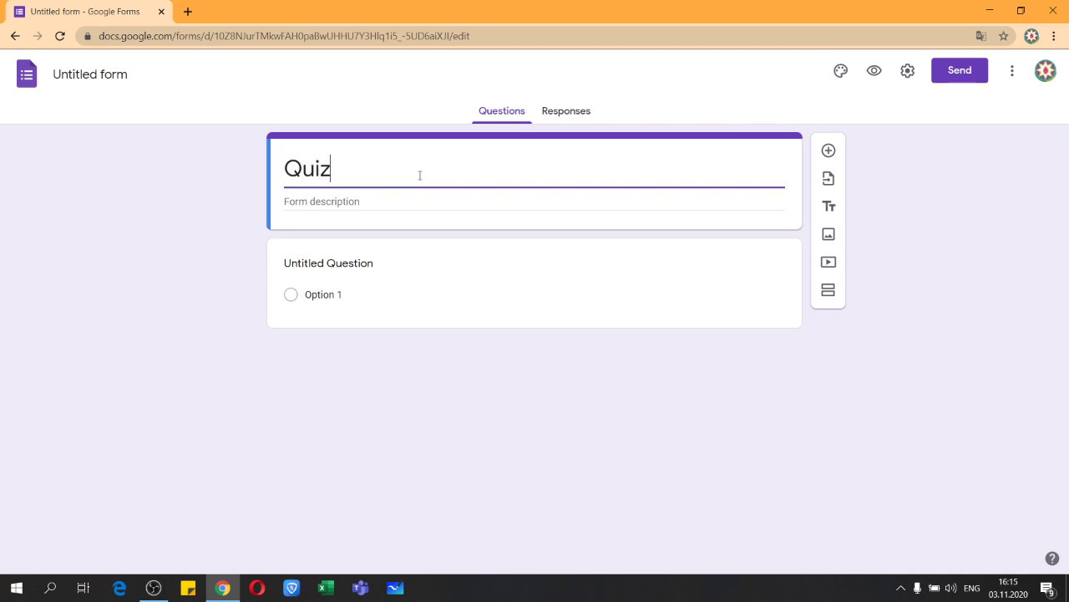
Enter the person's full name as the form description, using the Azerbaijani keyboard layout for the special letters.
click(332, 203)
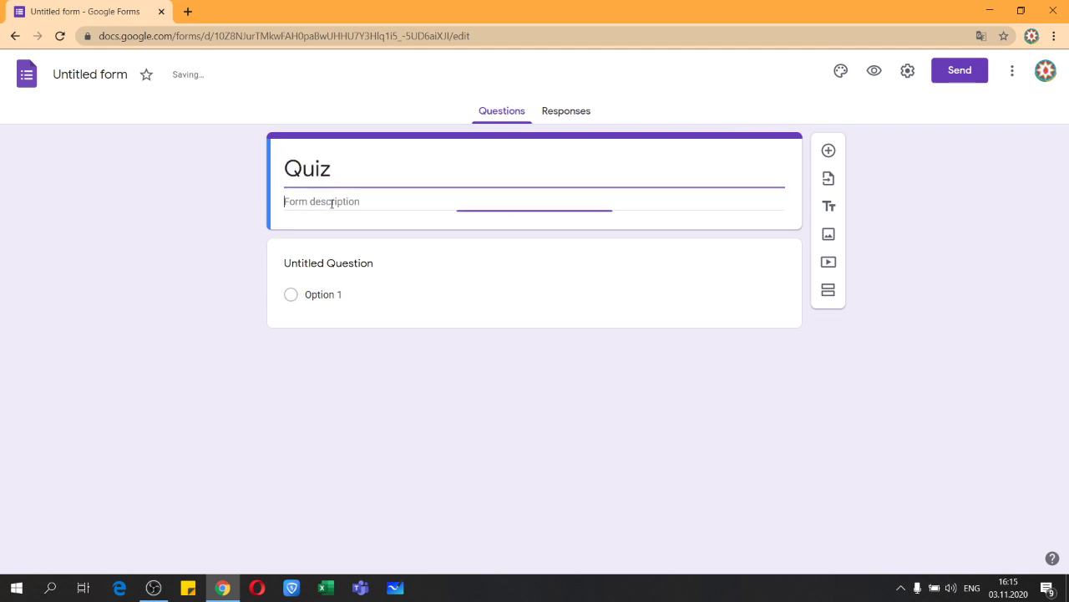
text(V')
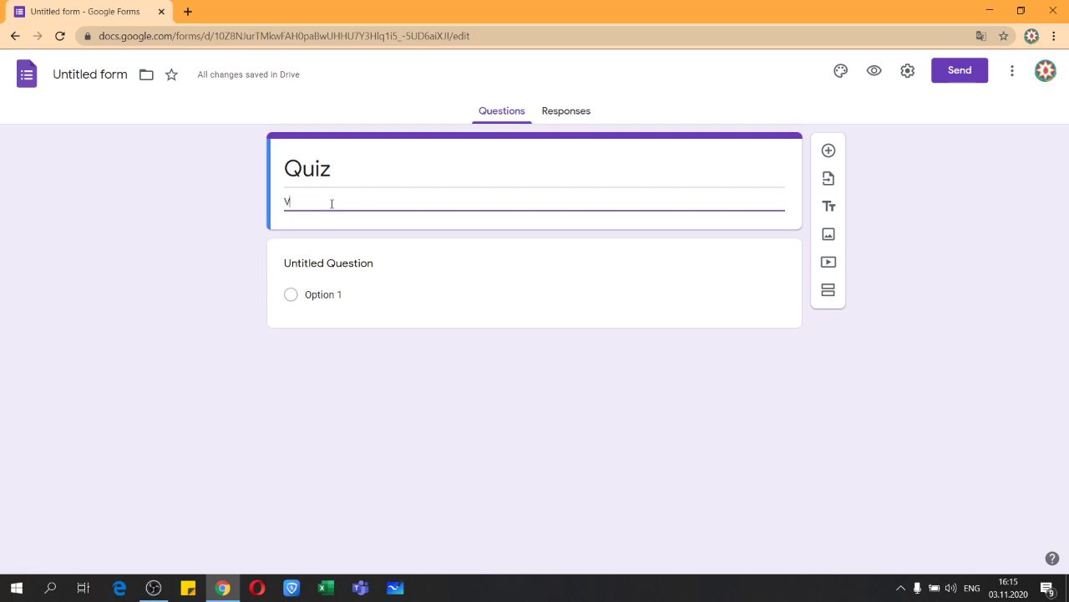
text(li "liy)
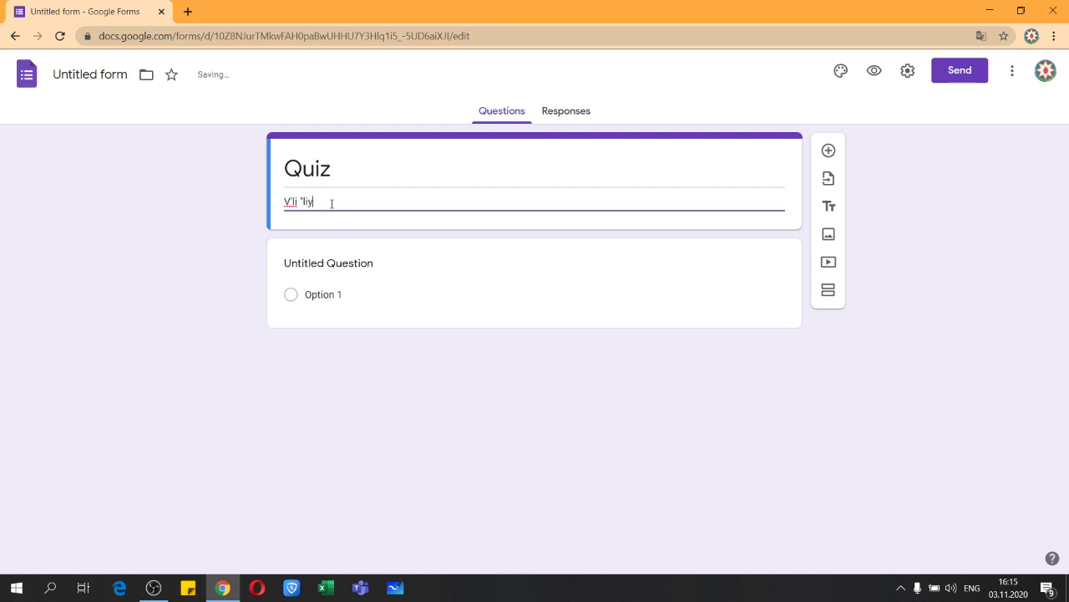
text(ev)
key(ctrl+a)
key(super+space)
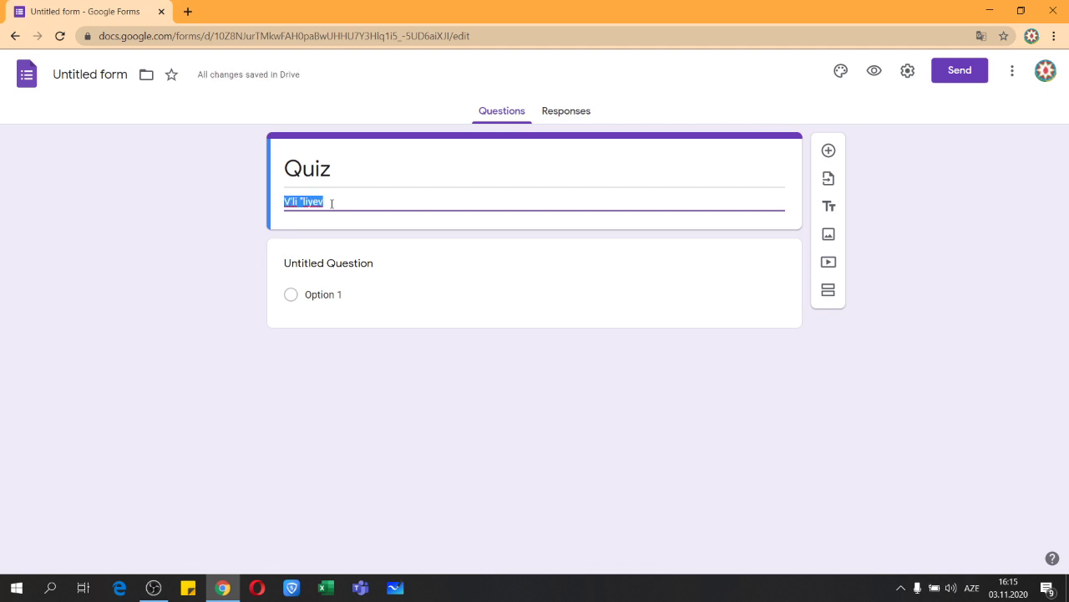
text(Vəli)
click(246, 210)
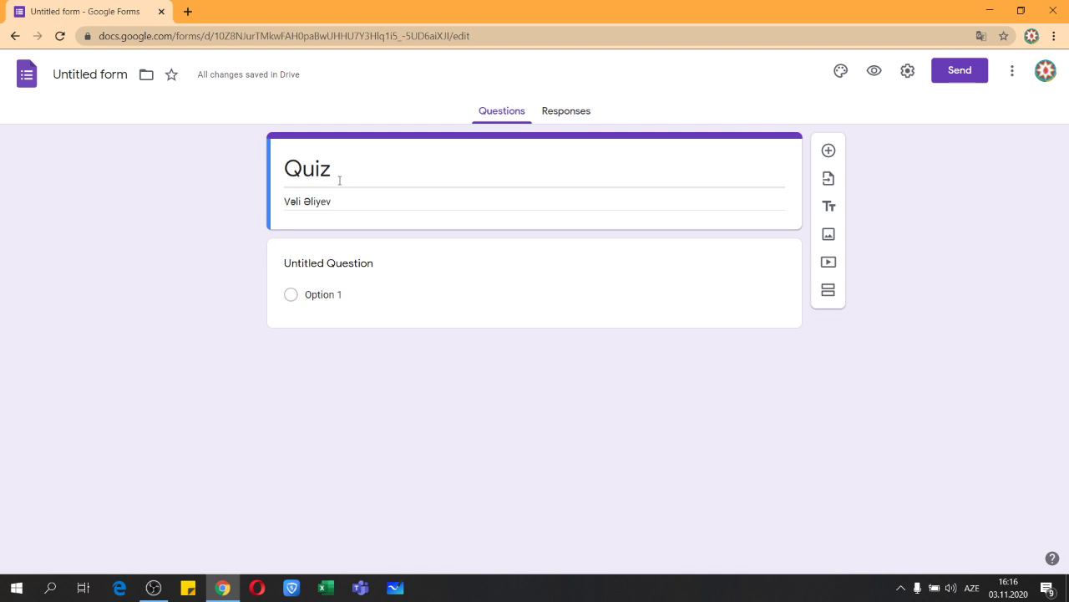
Rename the form file from its default name to "Quiz", matching the form title.
click(97, 74)
click(134, 202)
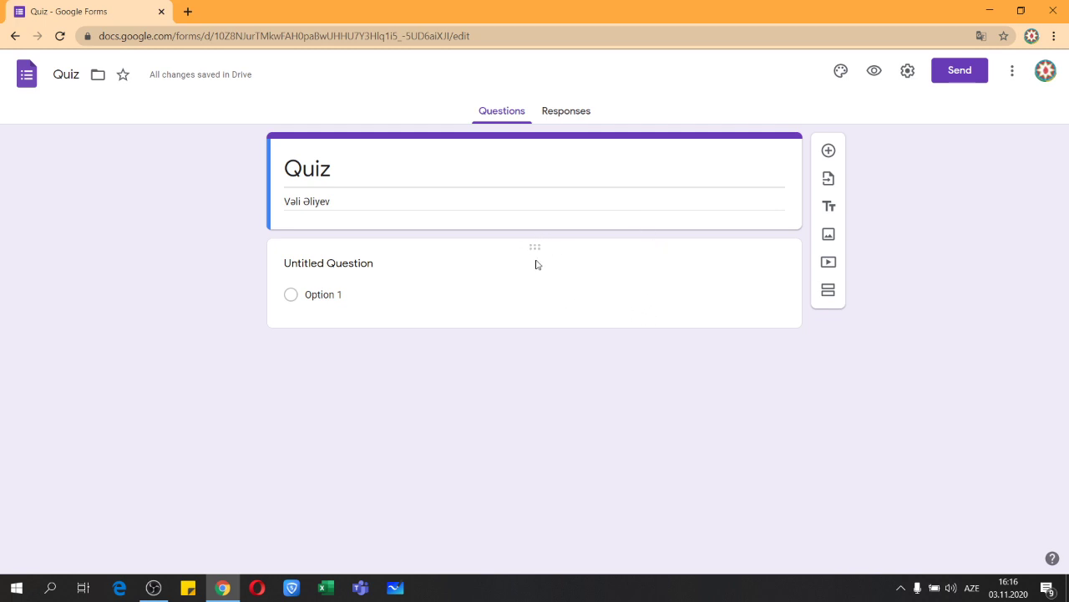
Add a new multiple choice question and move it above the existing untitled question.
click(642, 311)
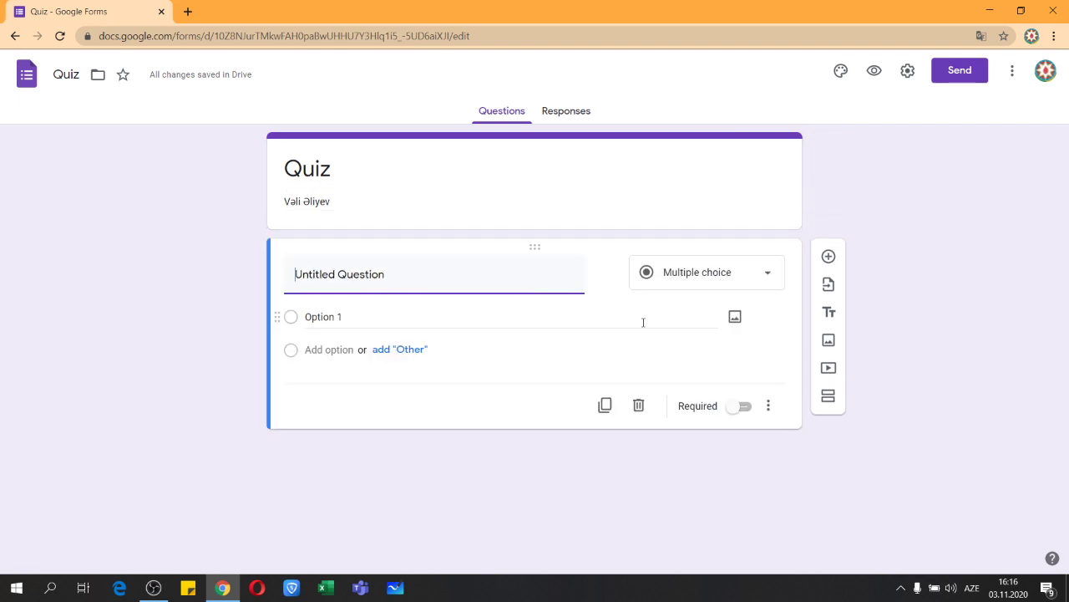
click(829, 259)
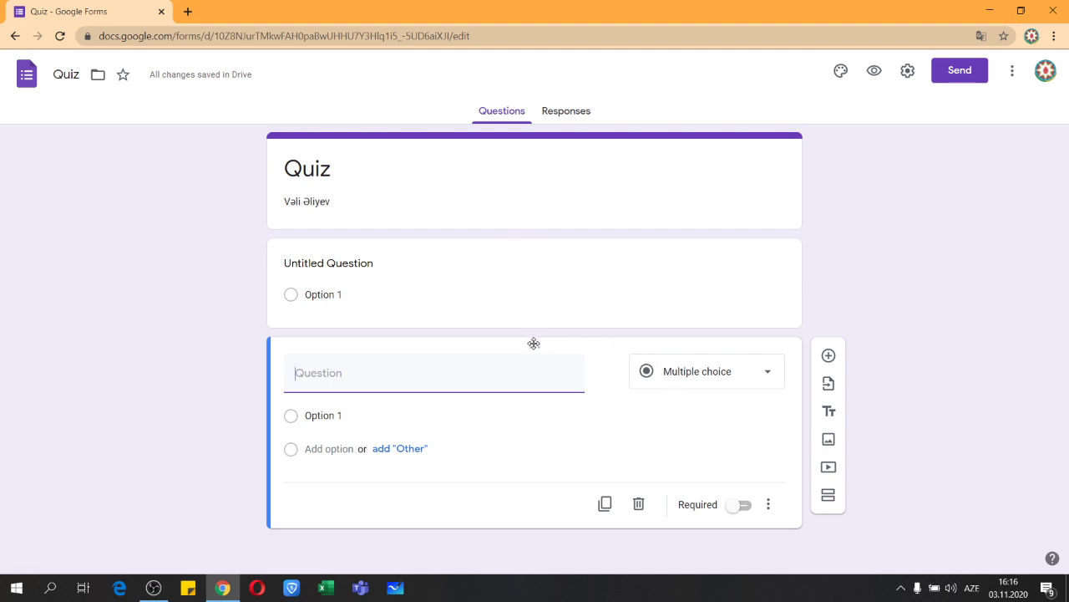
drag(533, 342, 551, 231)
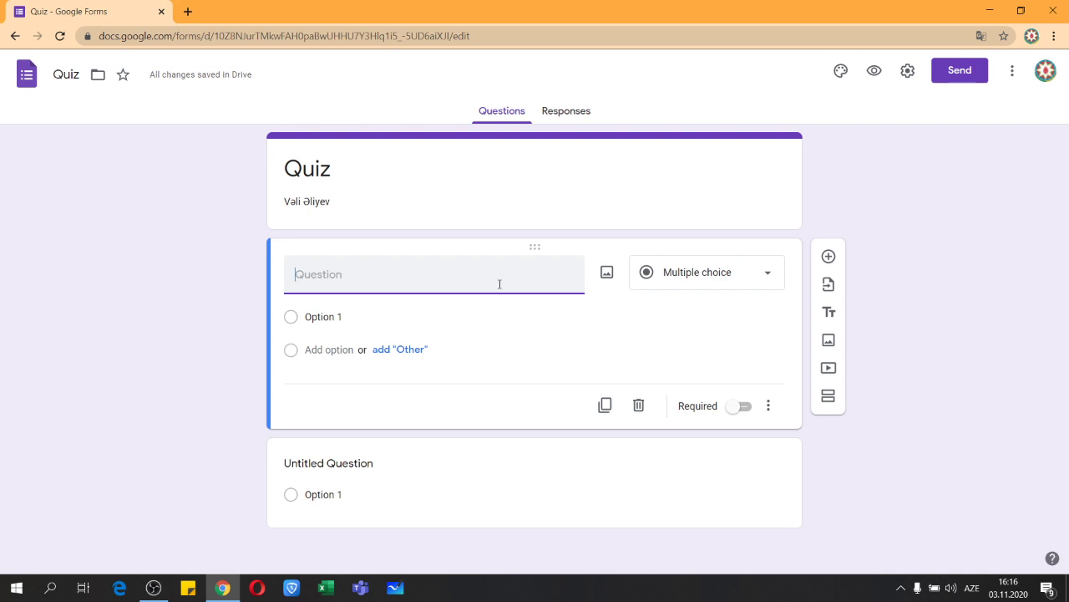
Examine the question types available for the first question, from short answer to time, keeping multiple choice.
click(756, 278)
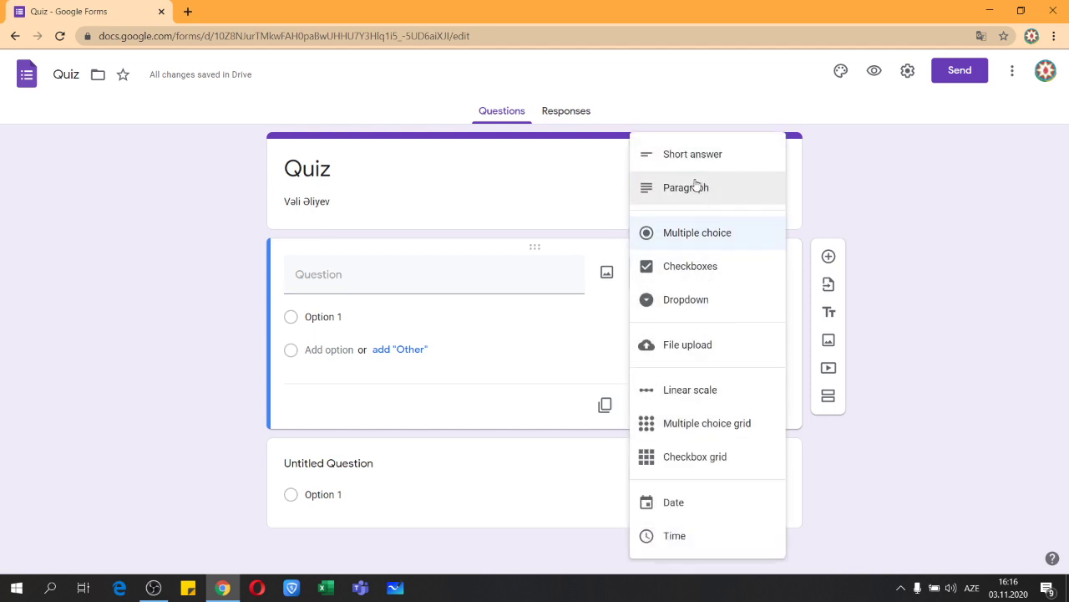
click(892, 221)
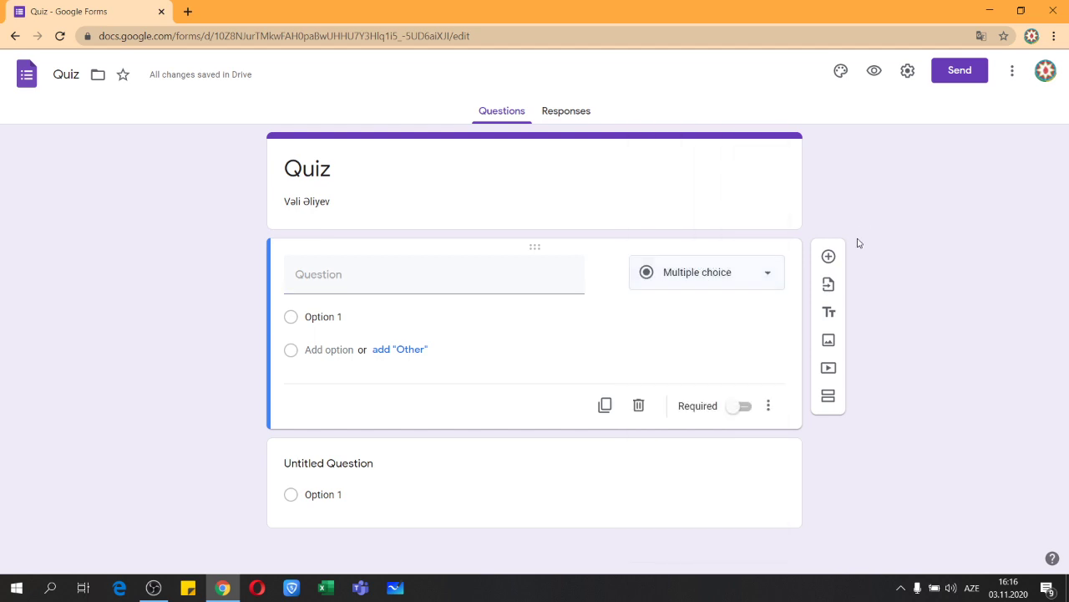
click(764, 284)
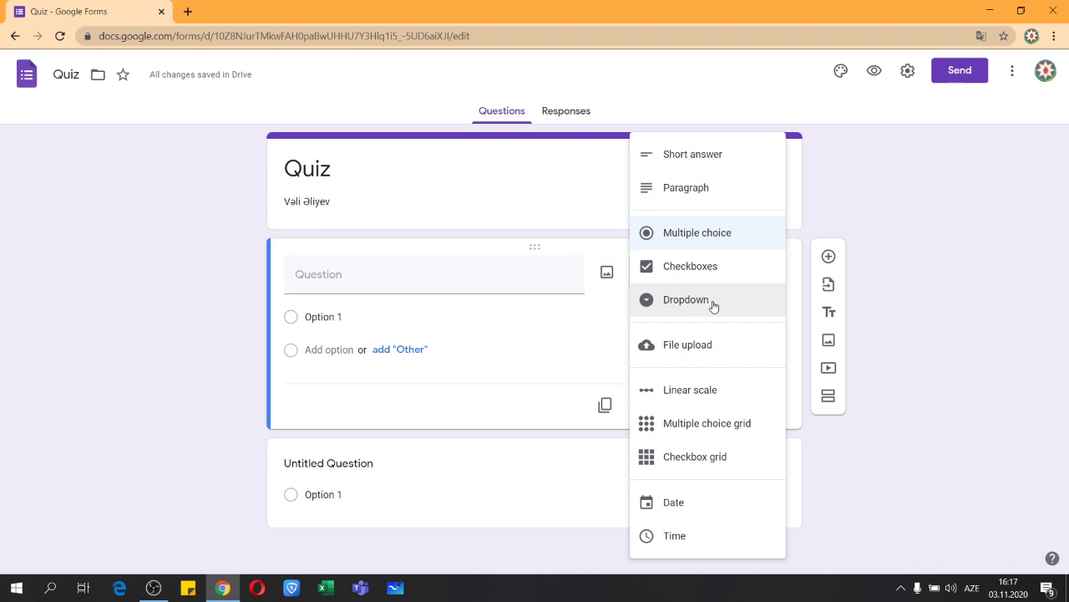
click(936, 231)
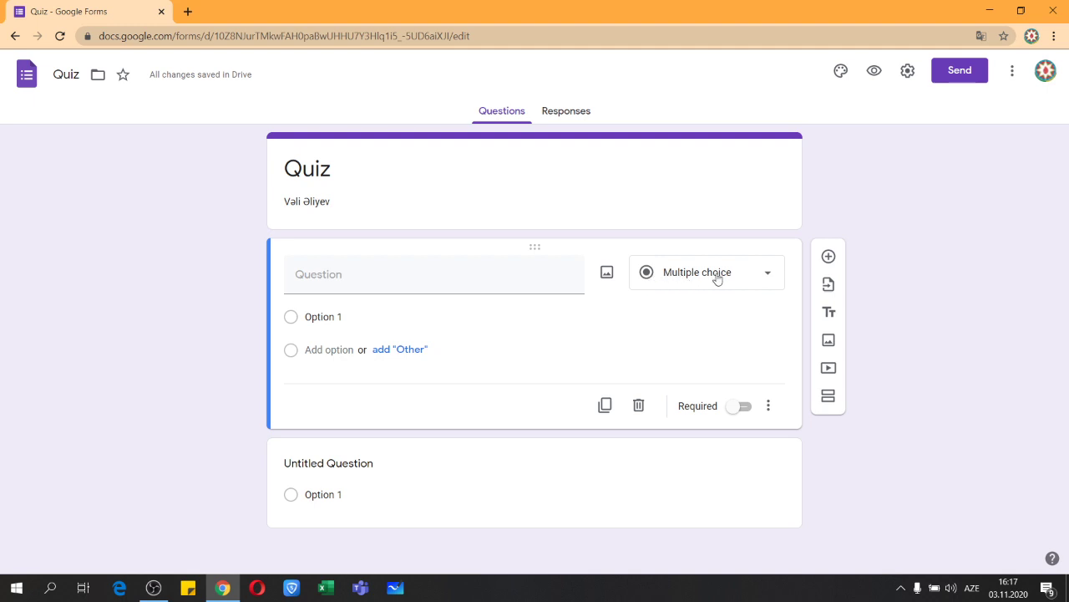
click(758, 278)
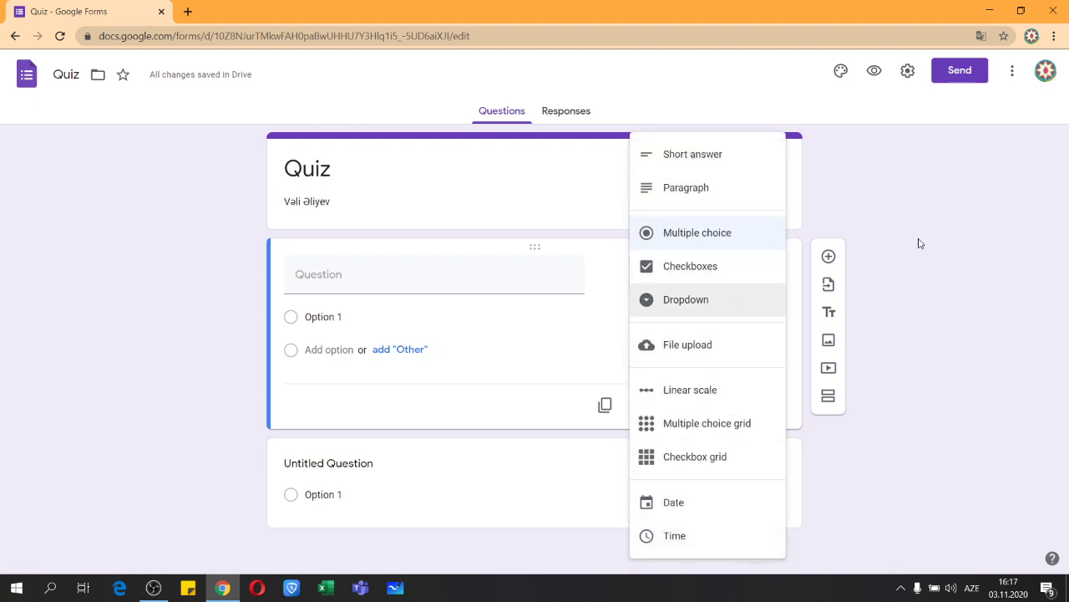
click(871, 252)
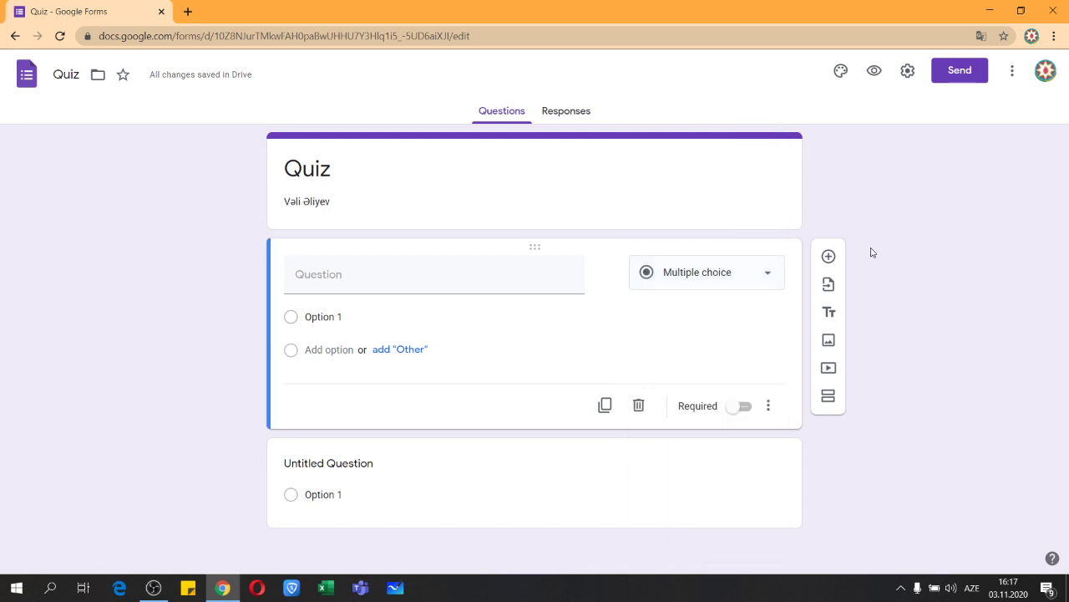
click(764, 278)
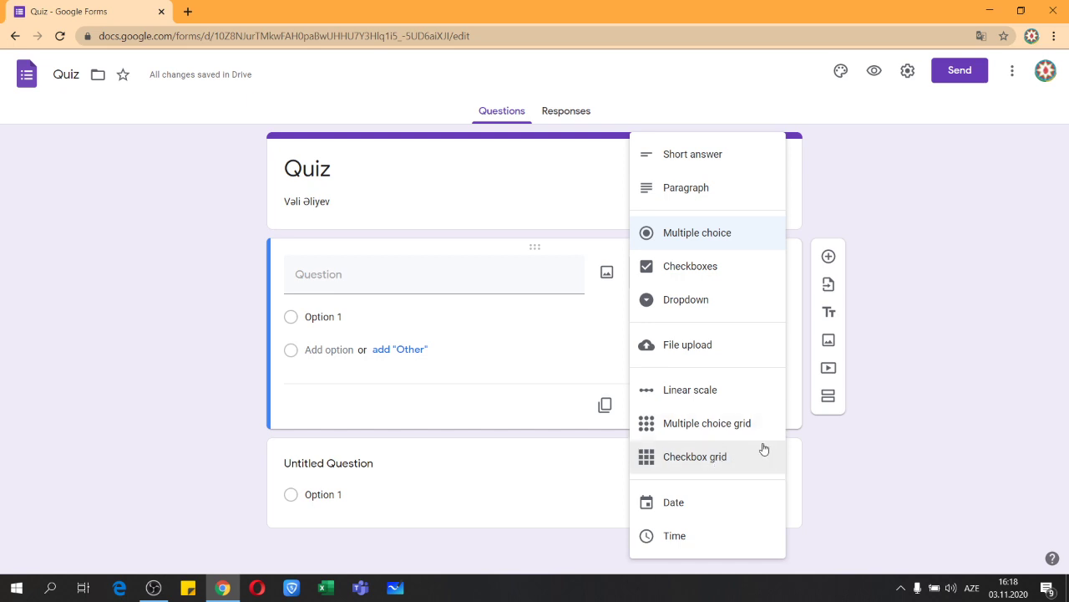
click(861, 460)
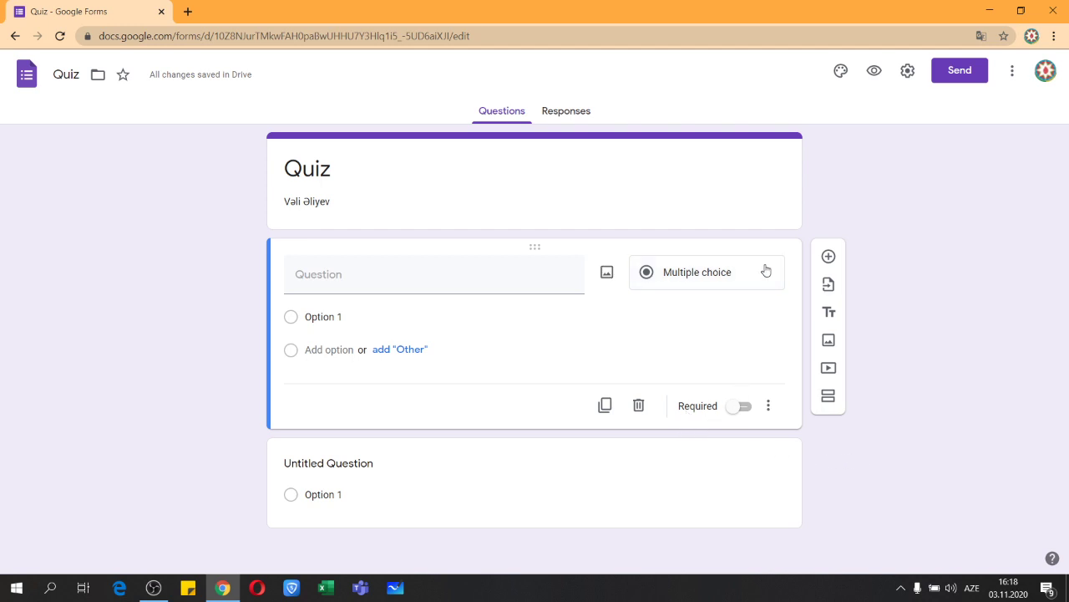
Load the form "Dövri qanun. Kimyəvi elementlərin dövri sistemi" as the source for importing questions.
click(833, 292)
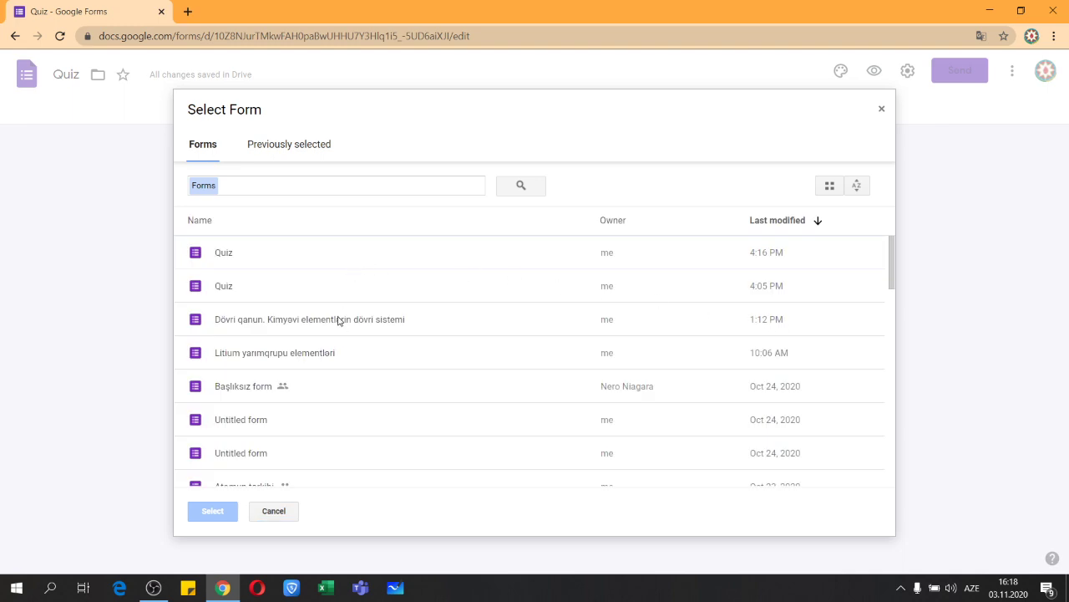
click(334, 328)
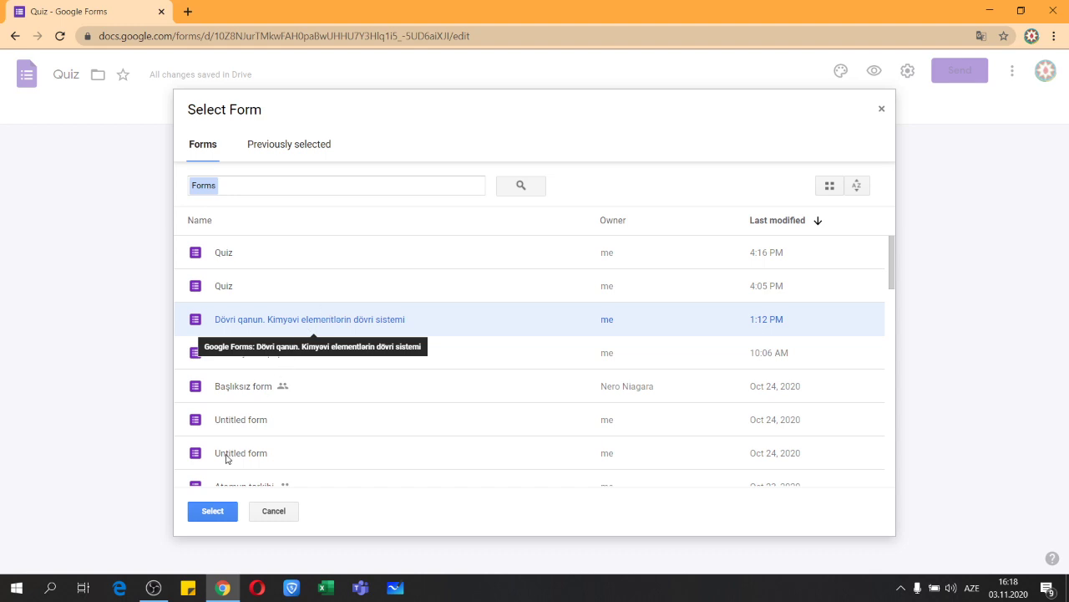
click(209, 508)
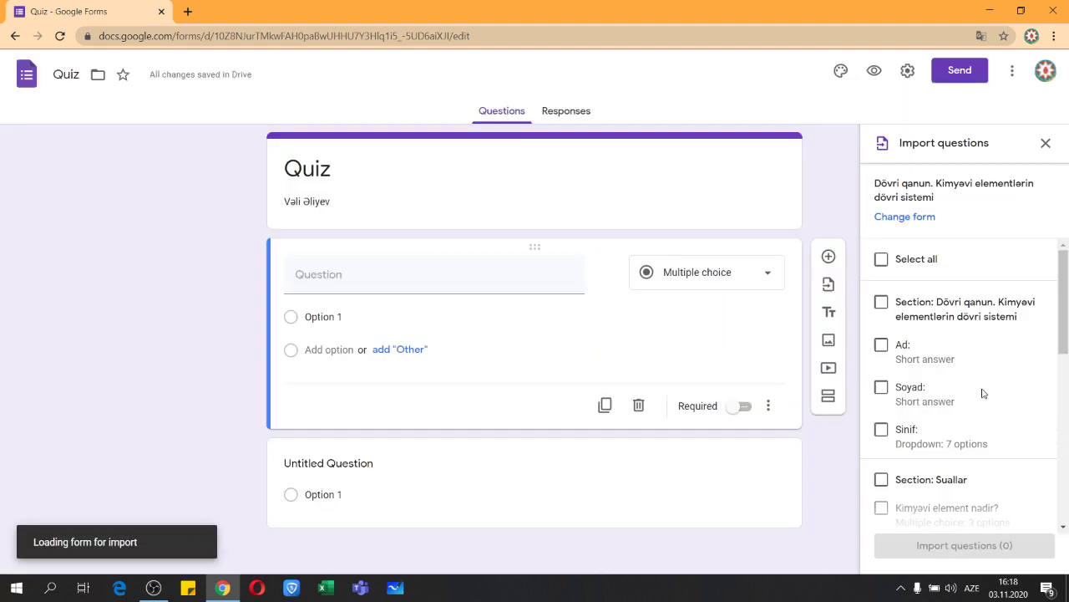
Import only the checkboxes question "Dövr üçün doğru olan bəndləri seçin:" from the loaded form into the quiz.
scroll(927, 371, down, 5)
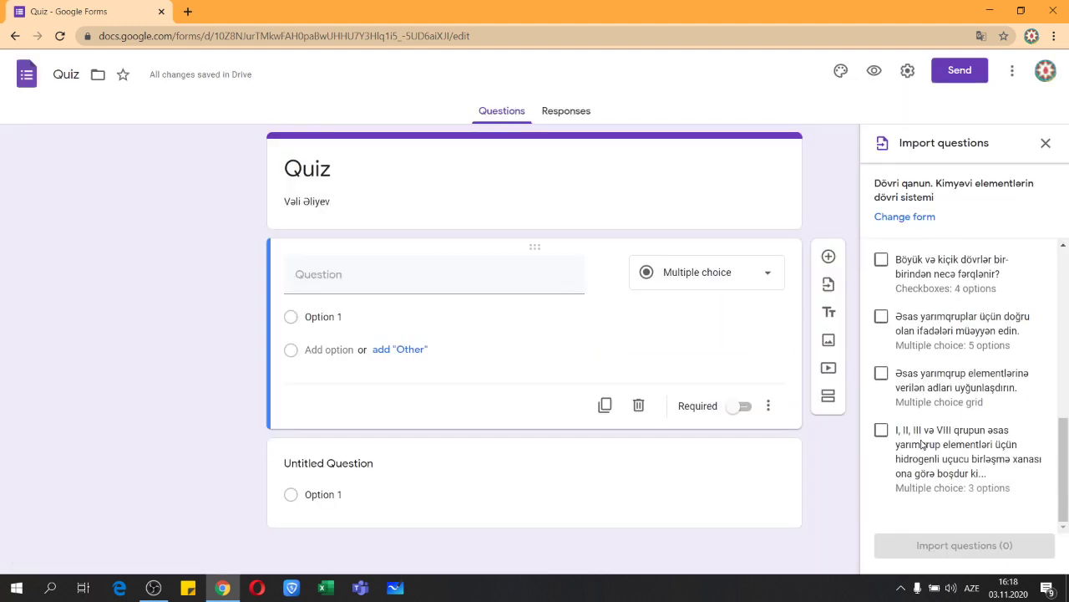
scroll(923, 435, up, 5)
scroll(936, 401, down, 5)
scroll(971, 423, up, 3)
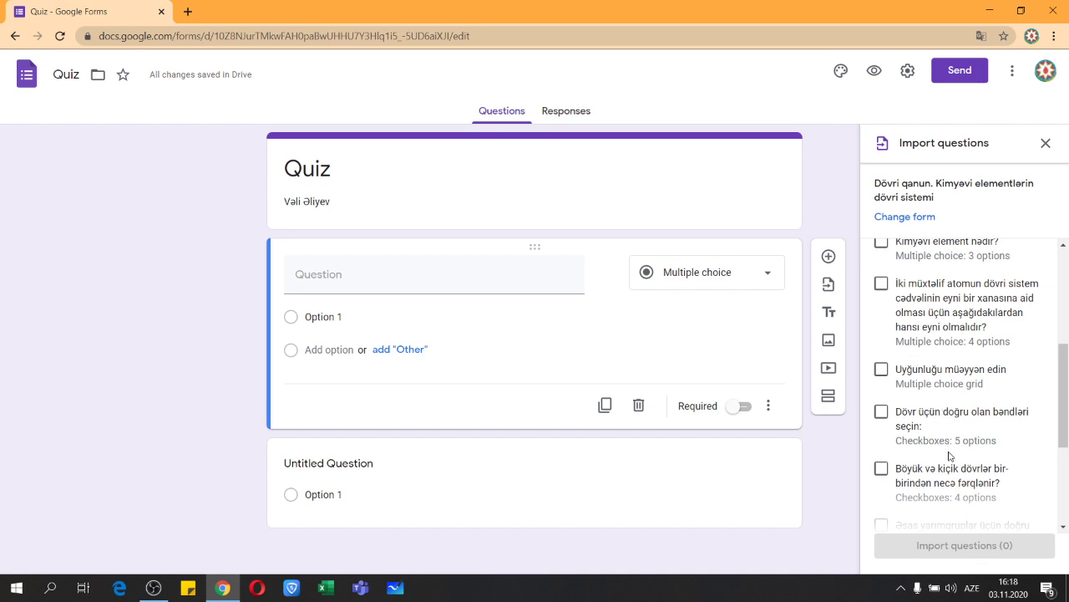
click(881, 412)
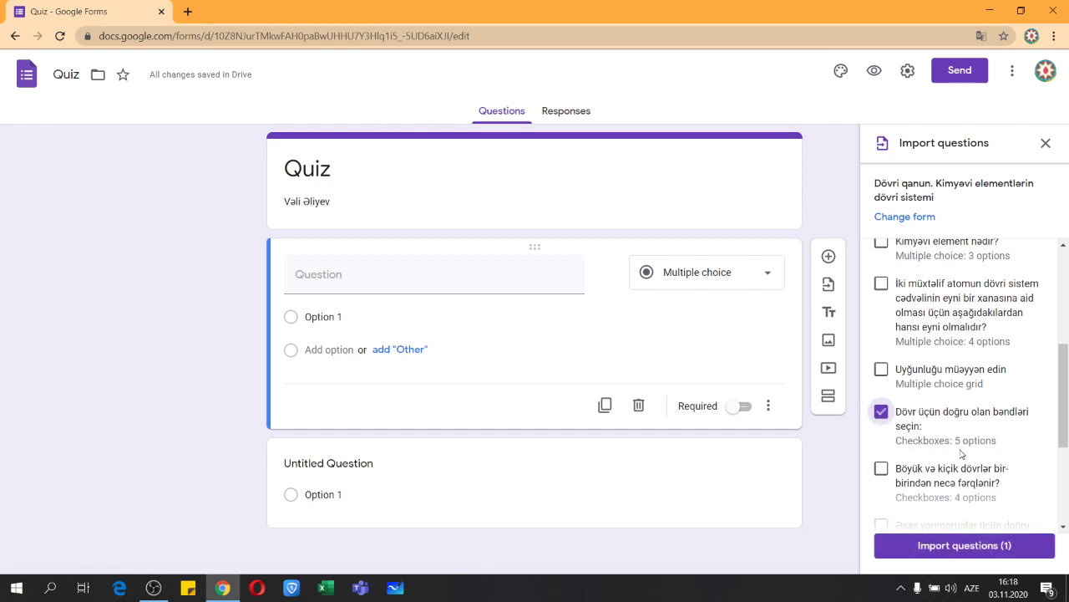
click(975, 547)
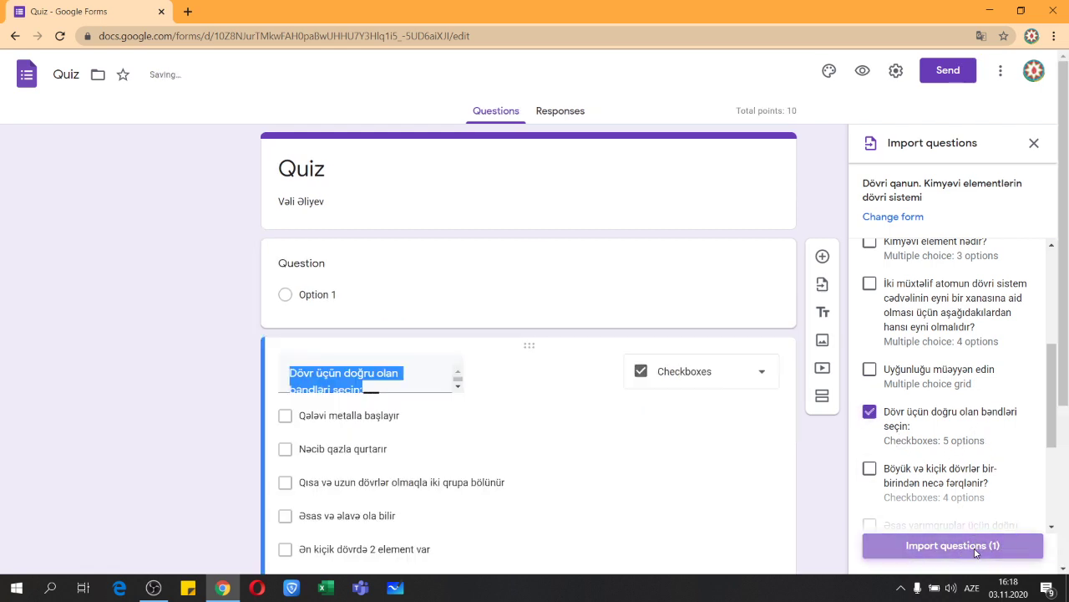
scroll(610, 433, down, 3)
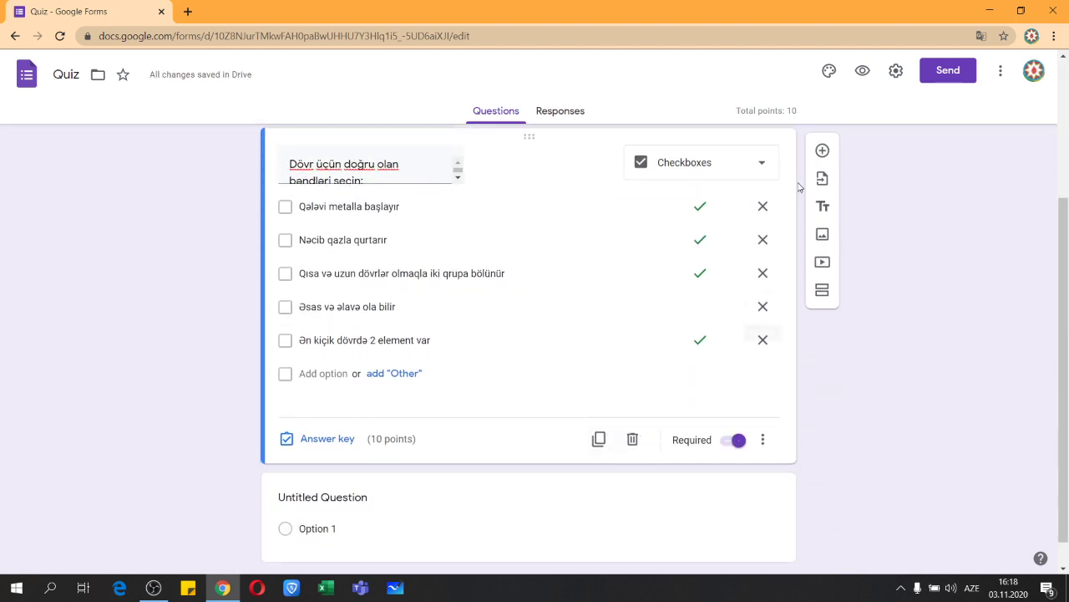
Load "Dövri qanun. Kimyəvi elementlərin dövri sistemi" again as the source for a second question import.
click(824, 182)
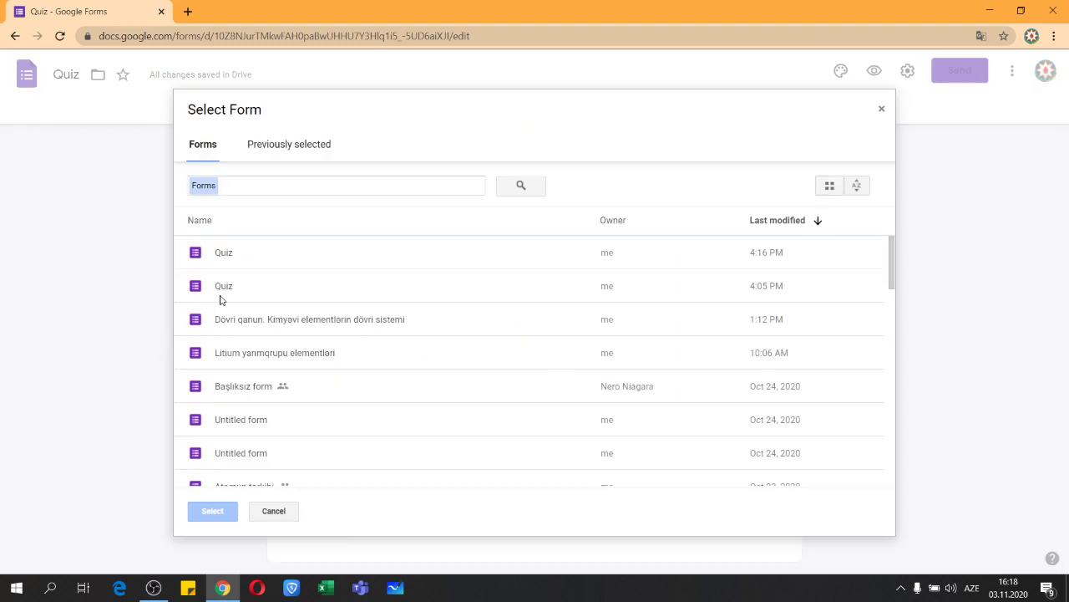
click(261, 319)
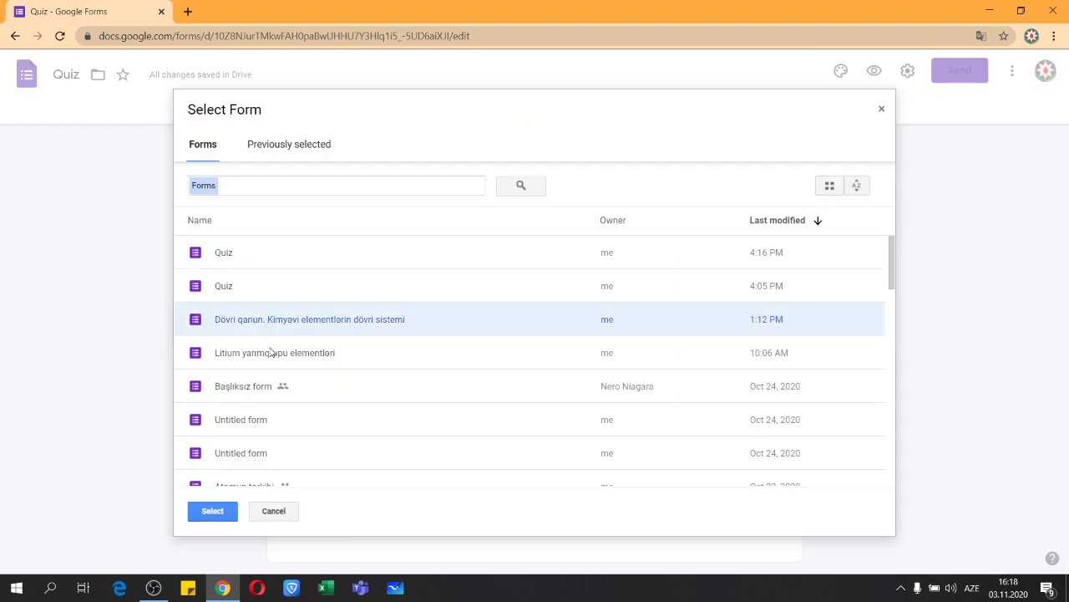
click(213, 511)
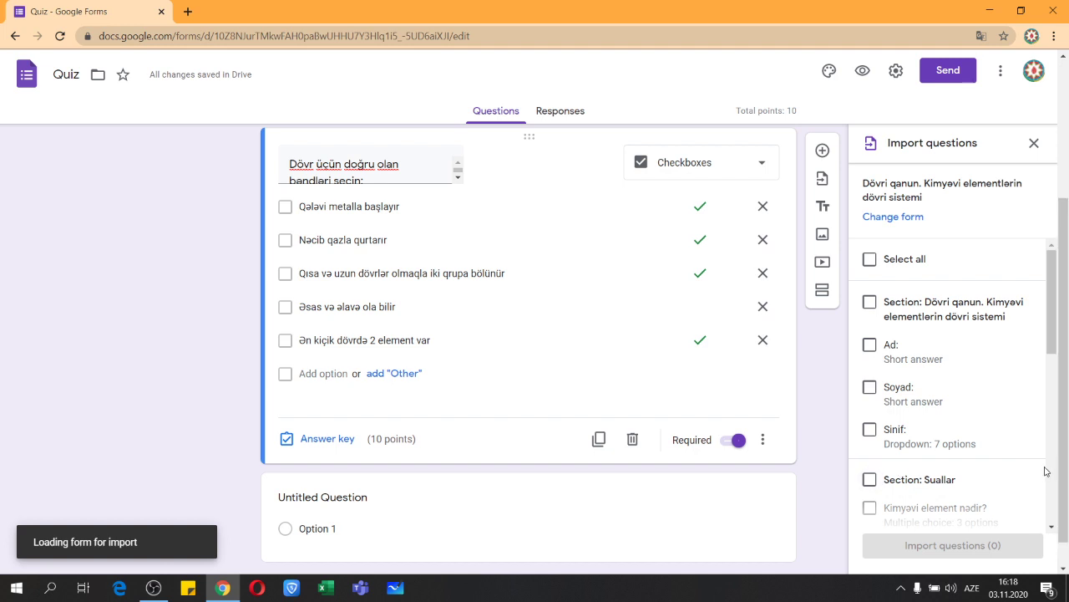
Select for import the "I, II, III və VIII qrupun..." question and "Böyük və kiçik dövrlər bir-birindən necə fərqlənir?".
scroll(991, 480, down, 6)
scroll(979, 451, up, 3)
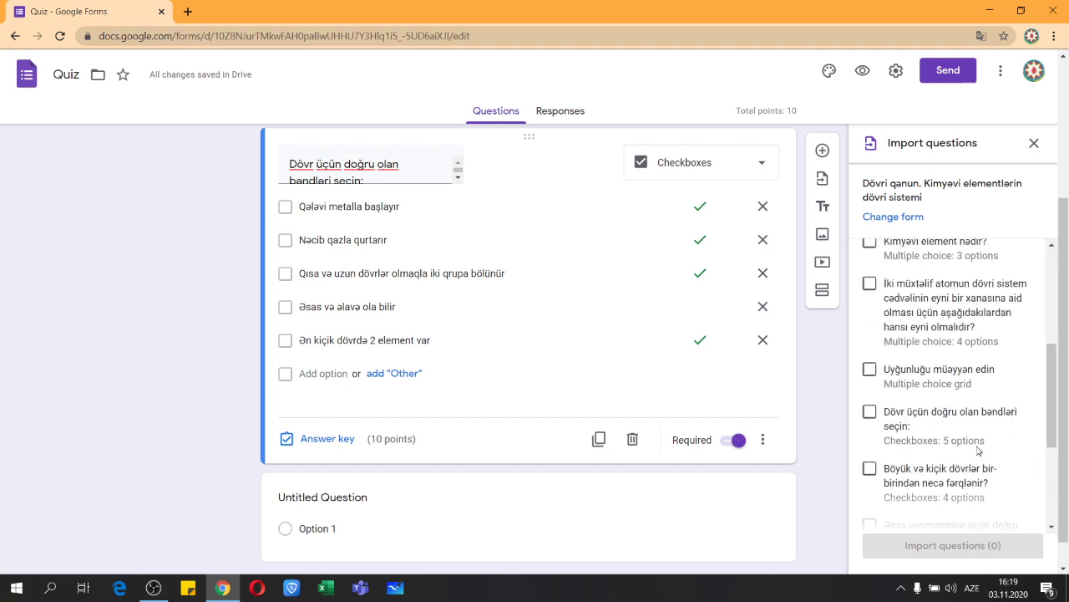
scroll(978, 452, down, 3)
scroll(885, 454, down, 1)
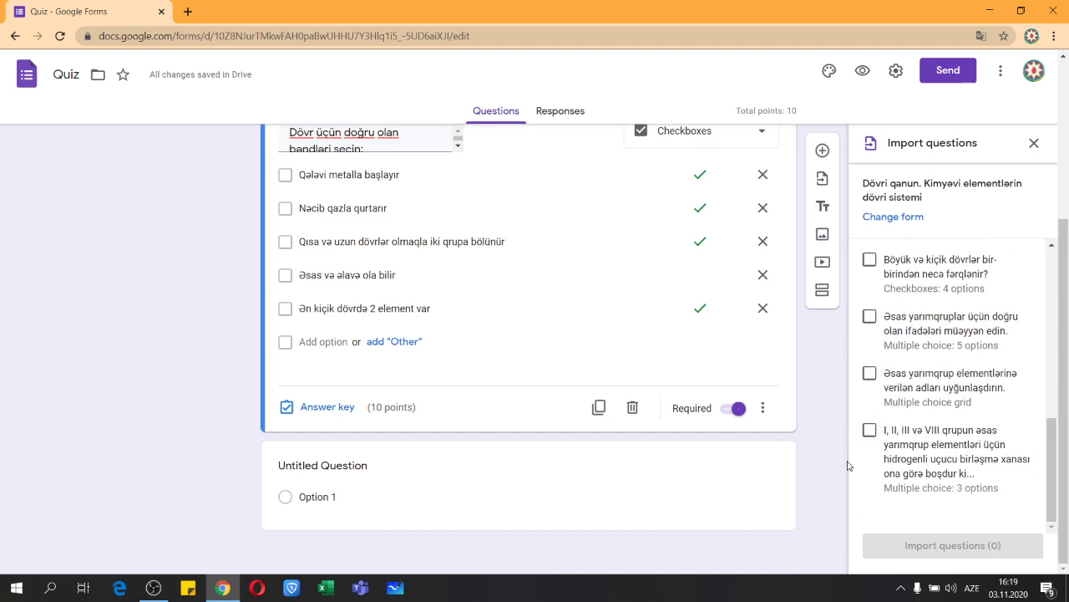
click(869, 430)
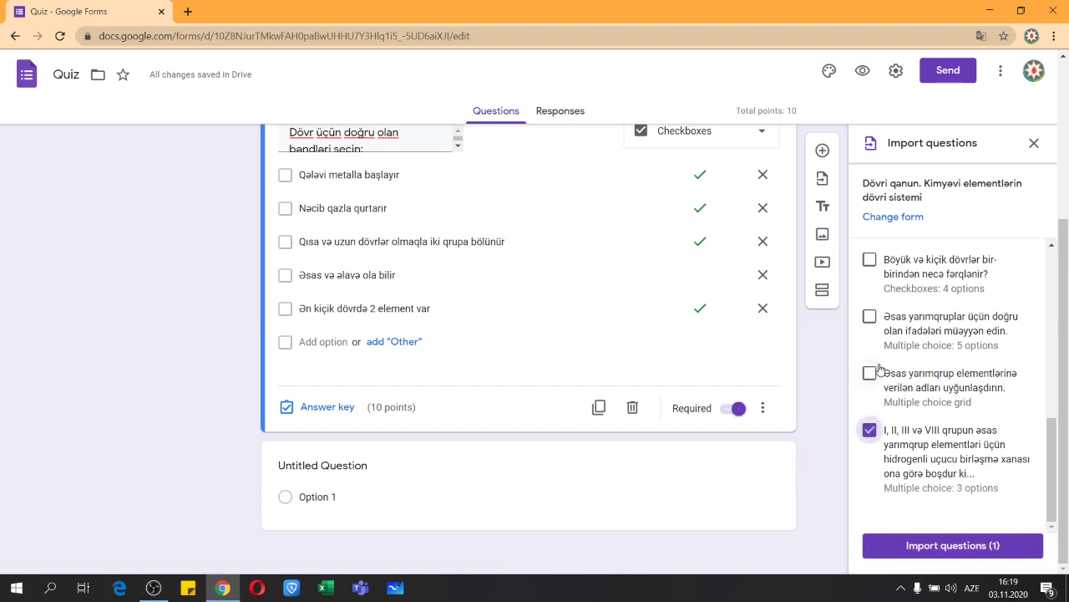
click(869, 260)
Select the whole "Dövri qanun. Kimyəvi elementlərin dövri sistemi" section for import and clear that selection again.
scroll(915, 401, up, 5)
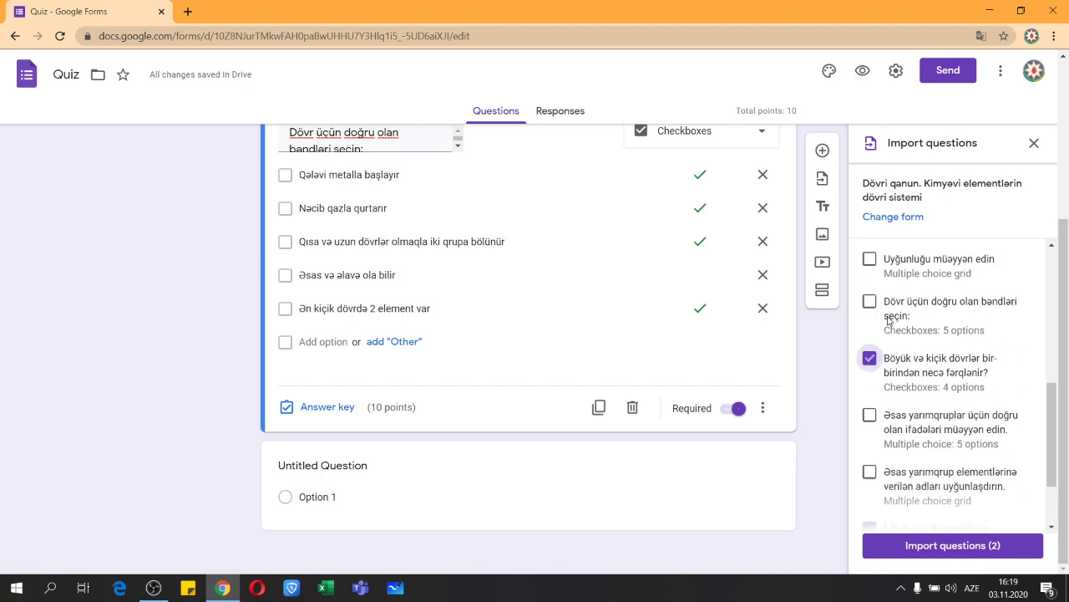
scroll(928, 426, up, 1)
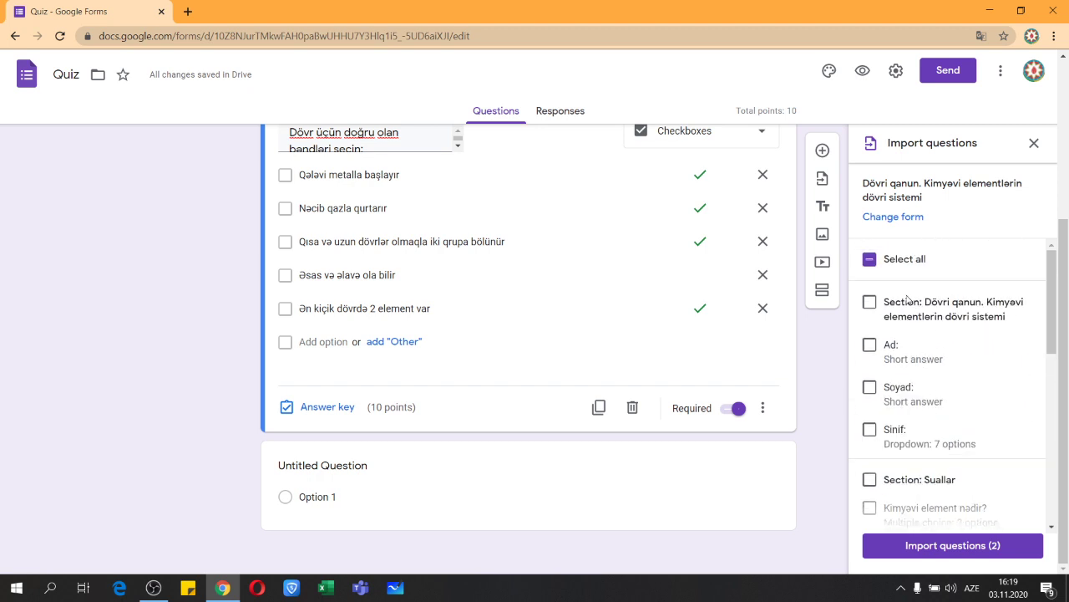
click(870, 305)
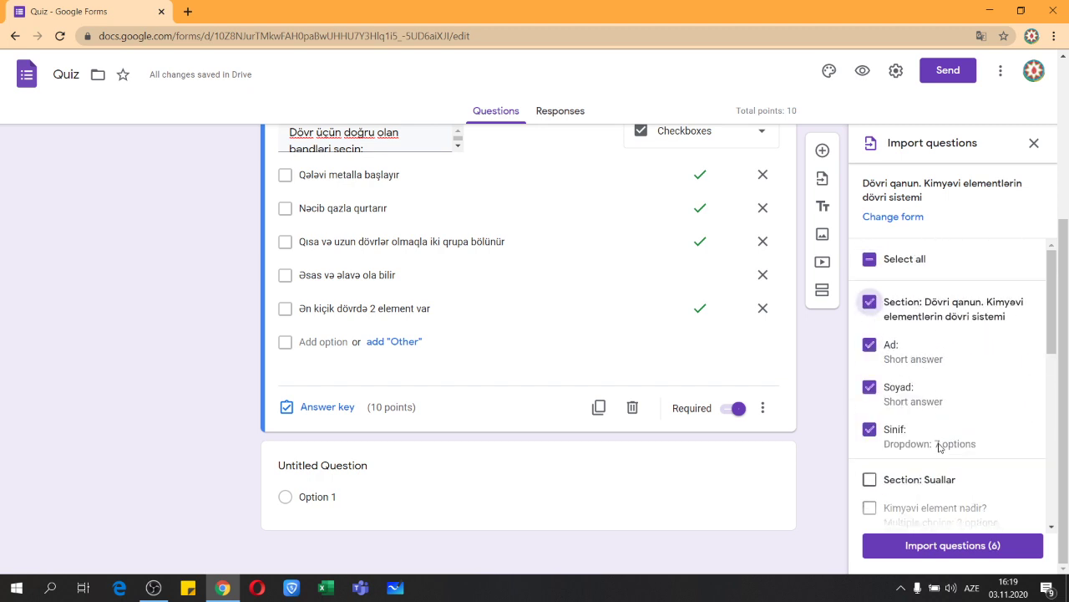
click(870, 302)
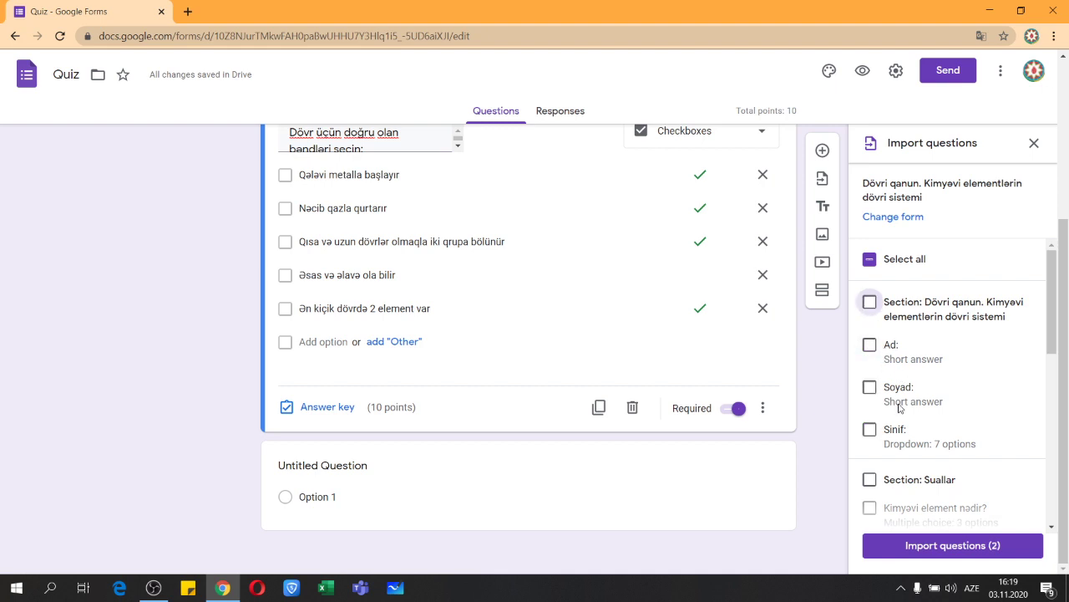
Select the entire "Suallar" section and import all of its questions into the quiz.
scroll(897, 406, down, 4)
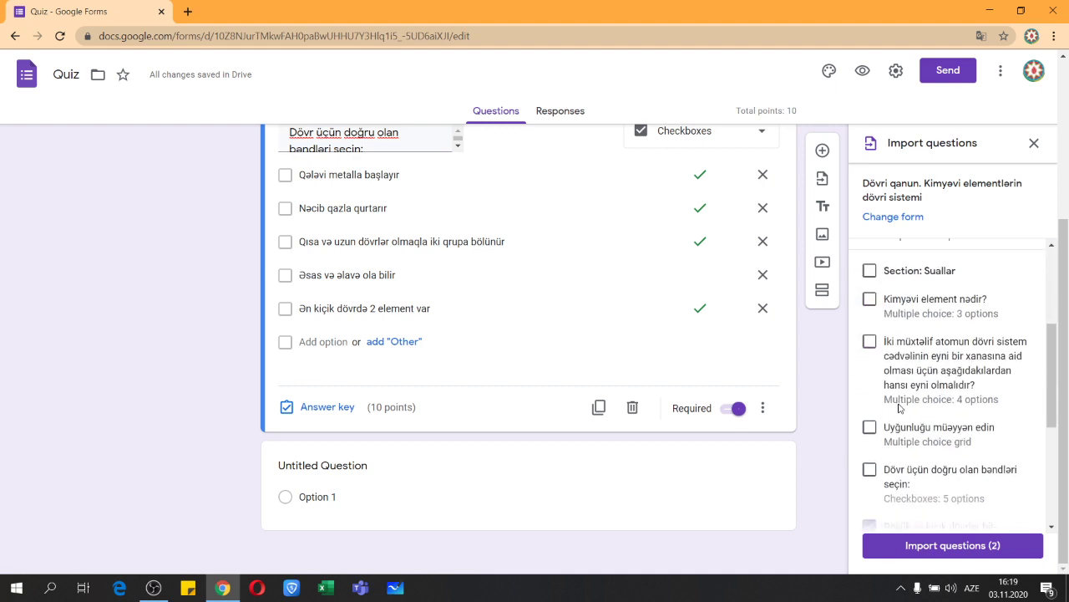
click(872, 273)
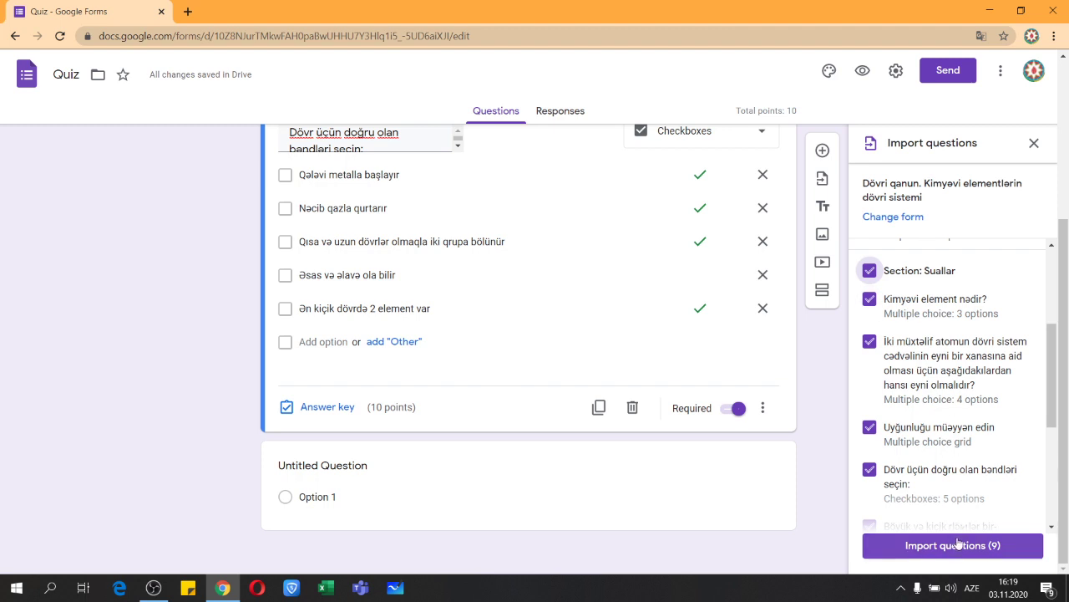
click(1016, 541)
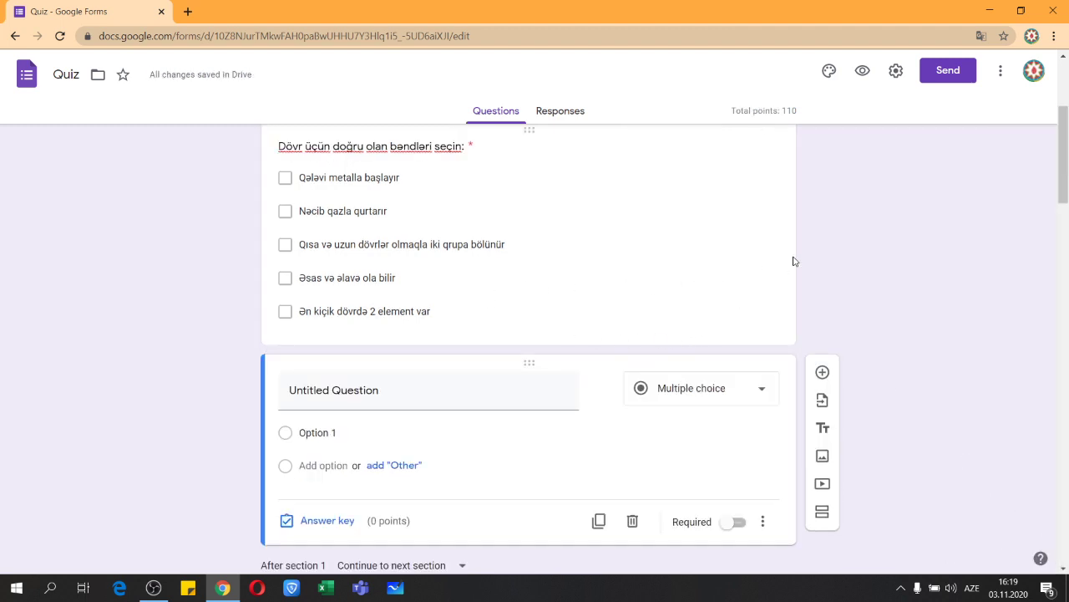
Examine the imported "Suallar" section and its multiple choice, checkbox and grid questions down to the end of the form.
scroll(568, 384, down, 7)
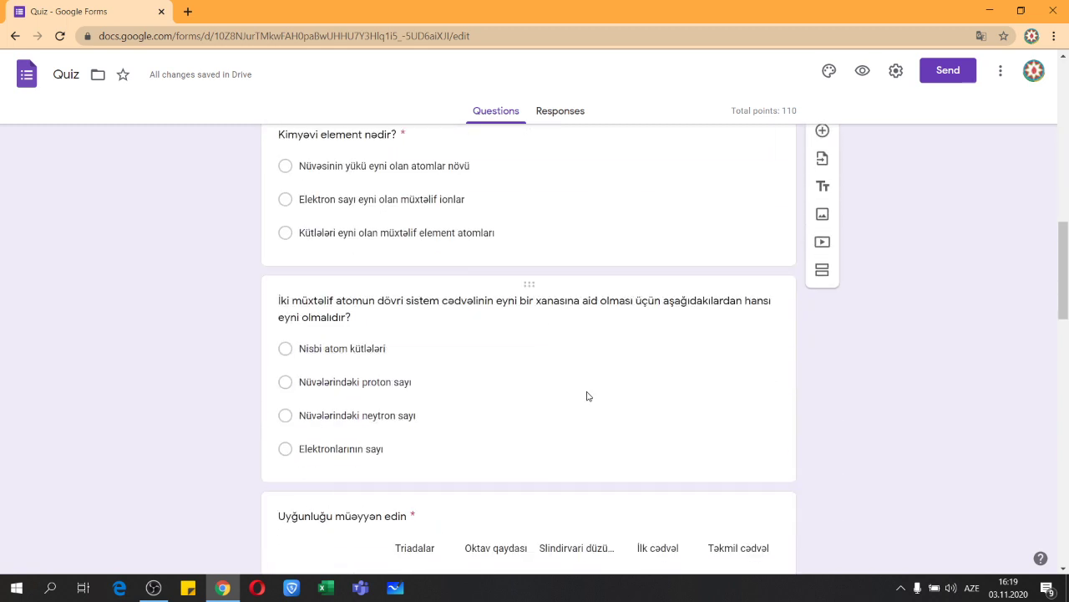
scroll(597, 400, up, 2)
scroll(606, 403, up, 3)
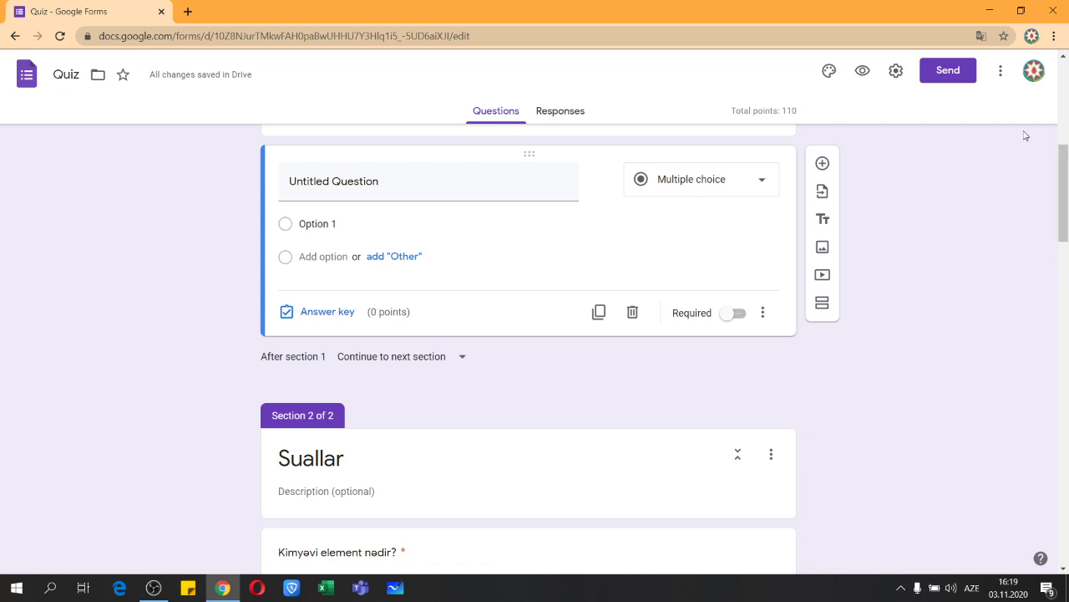
scroll(635, 382, down, 5)
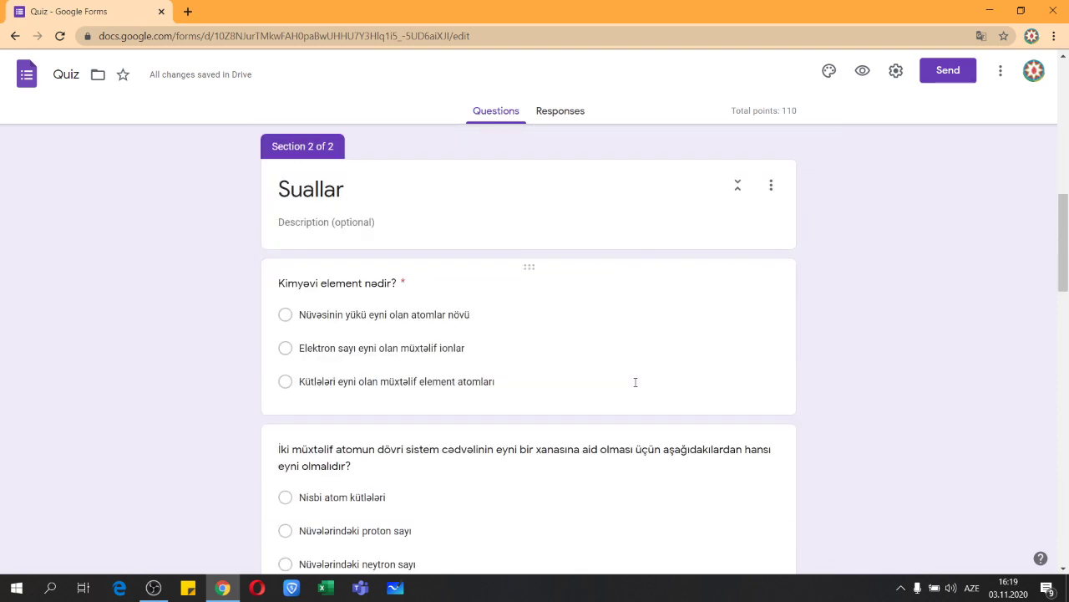
scroll(510, 334, down, 10)
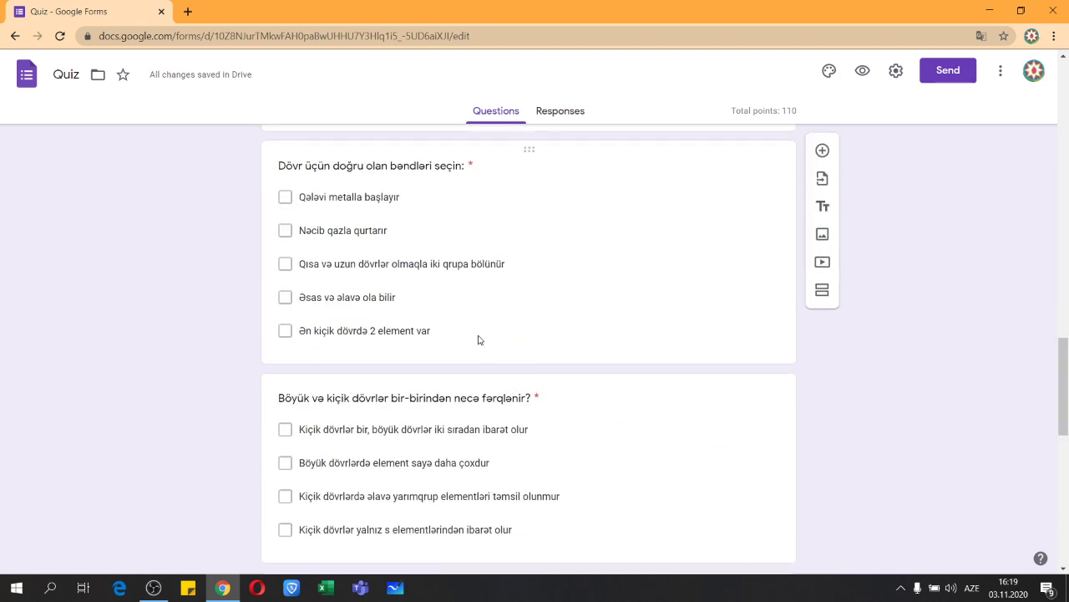
scroll(477, 339, down, 5)
scroll(478, 351, down, 2)
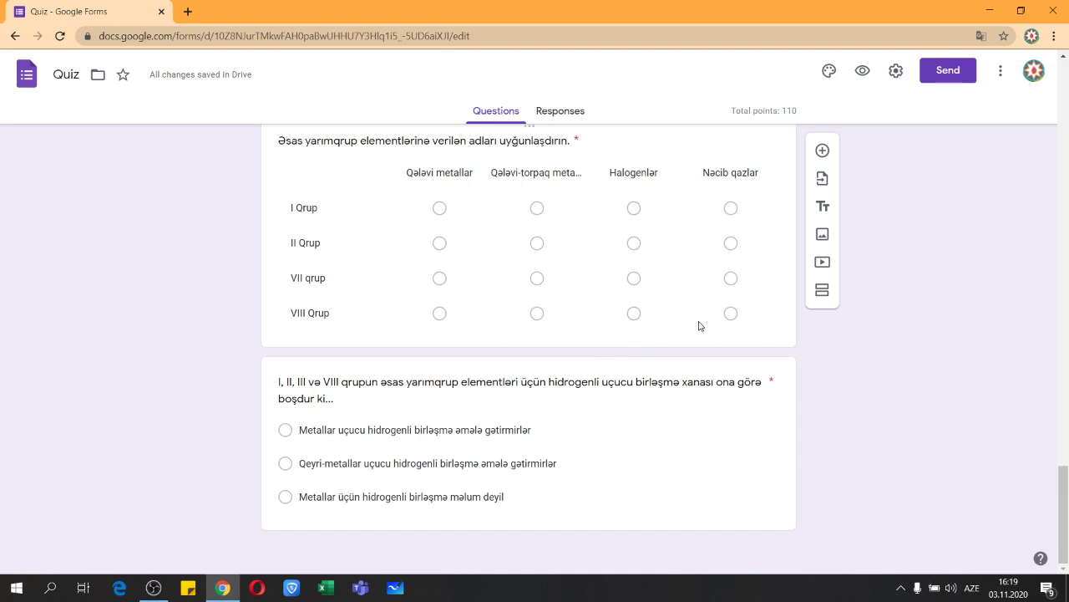
scroll(705, 314, up, 3)
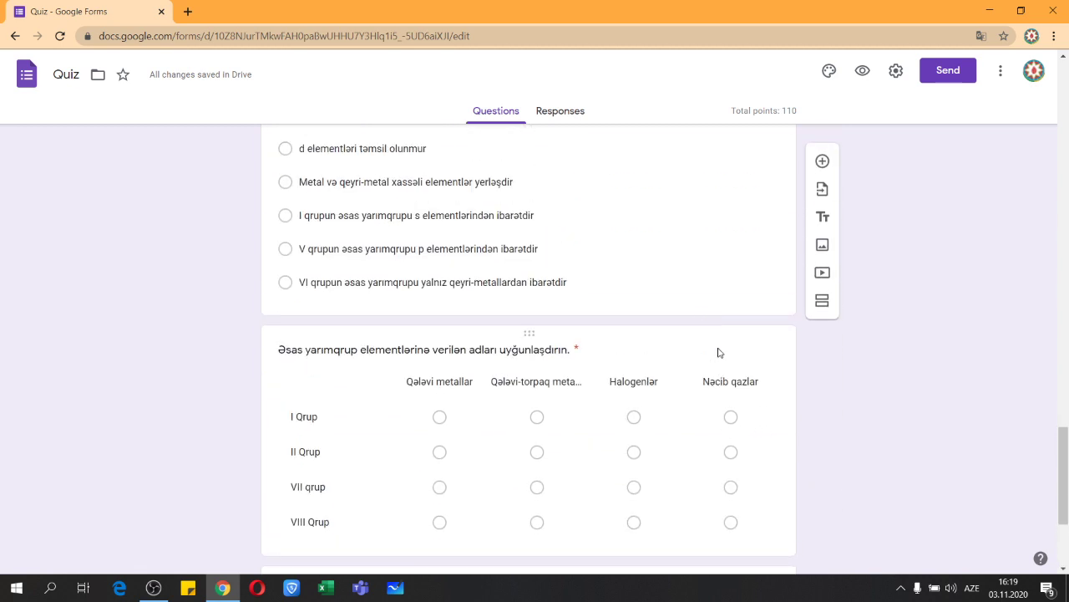
View the rows and columns of the "Əsas yarımqrup elementlərinə verilən adları uyğunlaşdırın." grid question in edit mode and leave it.
click(776, 362)
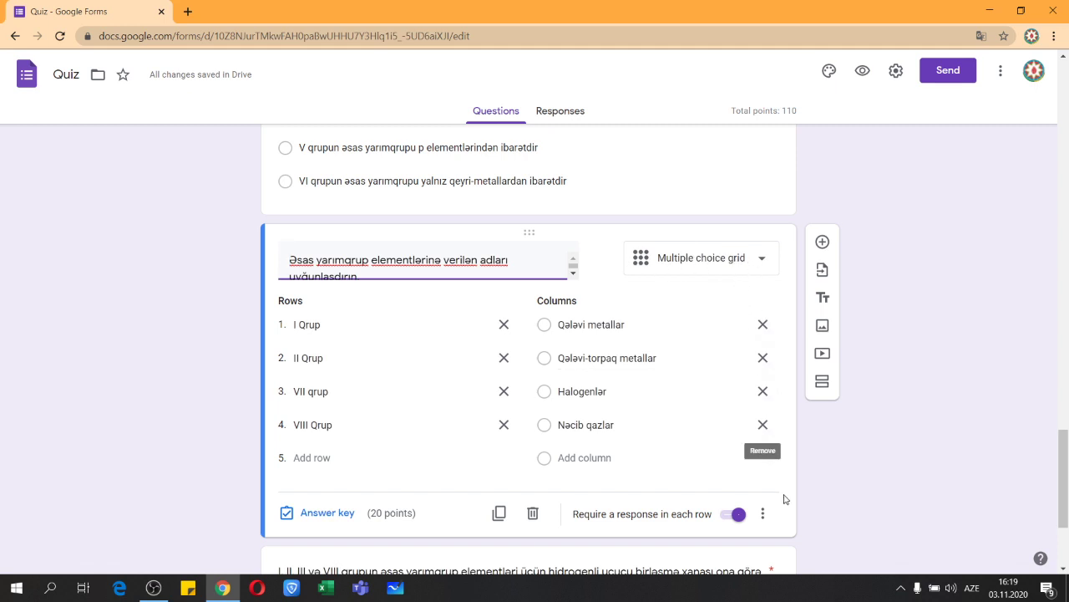
click(740, 180)
scroll(727, 217, down, 3)
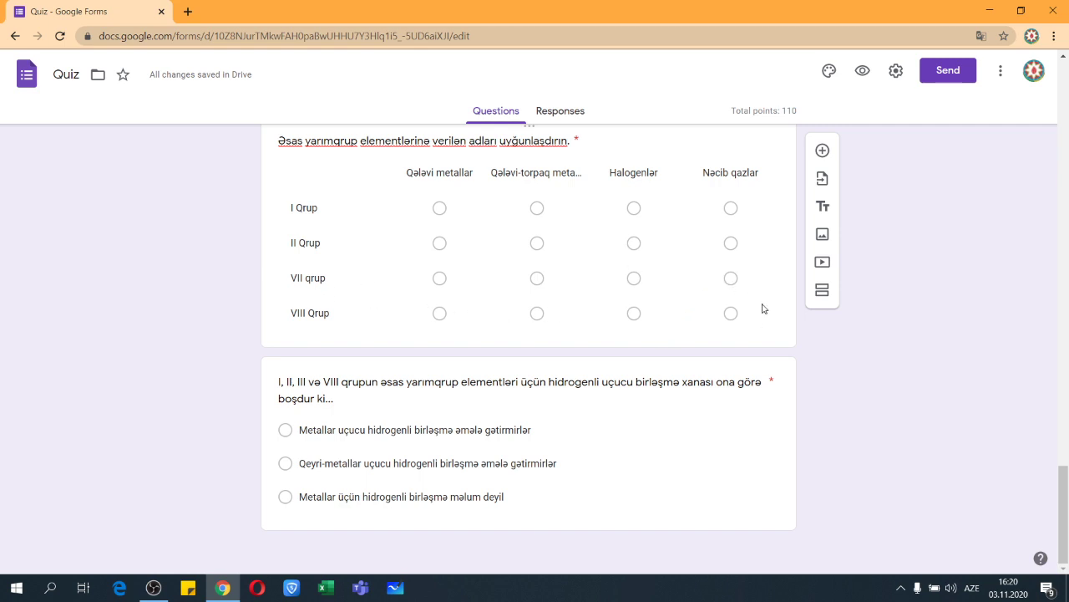
Change the question "Əsas yarımqrup elementlərinə verilən adları uyğunlaşdırın." to the Checkbox grid type.
click(778, 194)
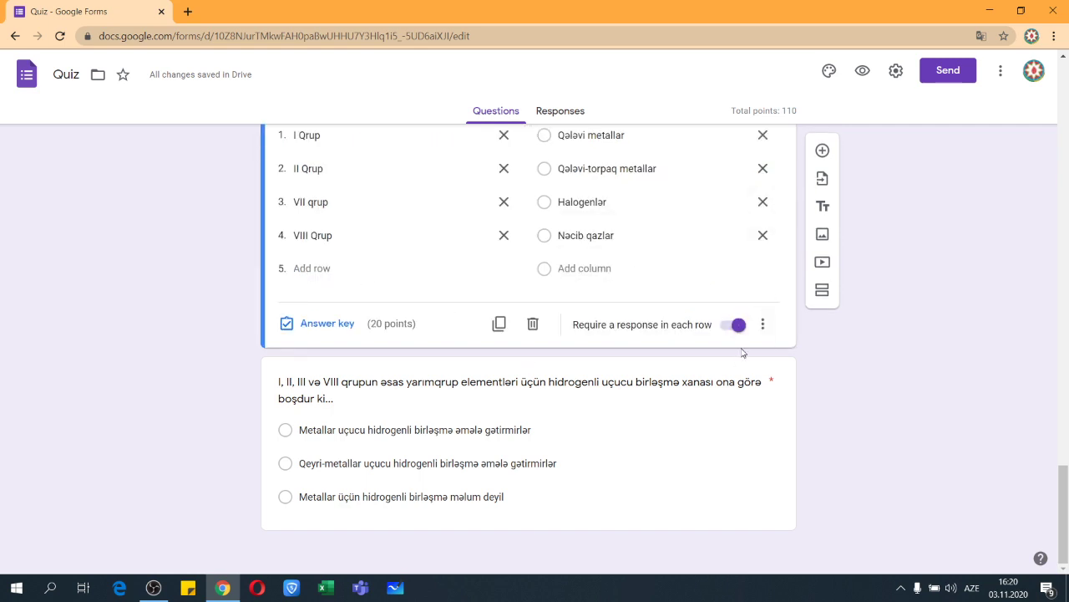
scroll(741, 326, up, 3)
click(758, 277)
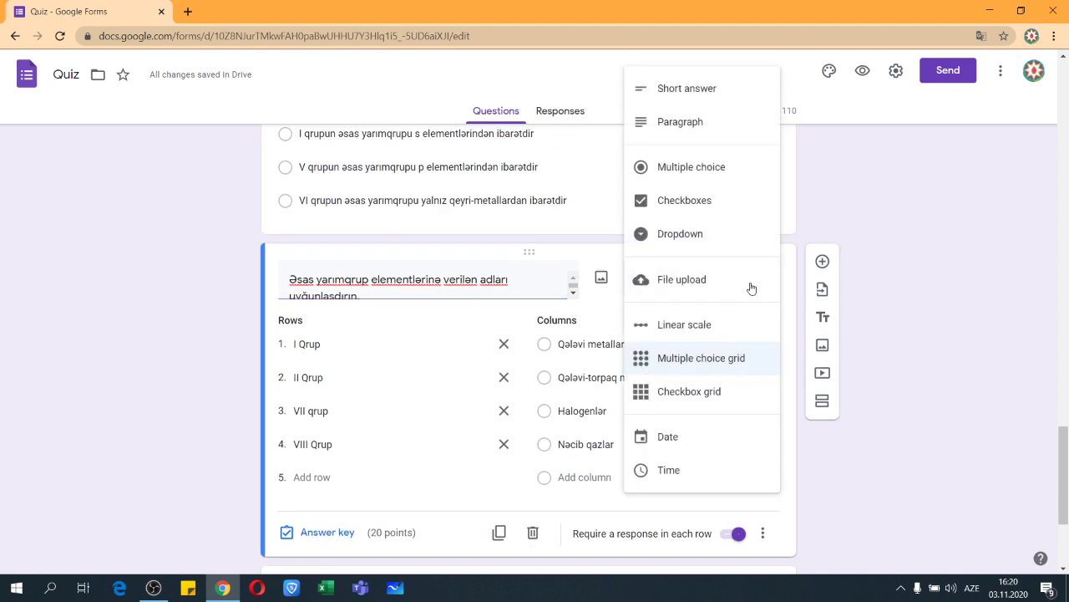
click(688, 397)
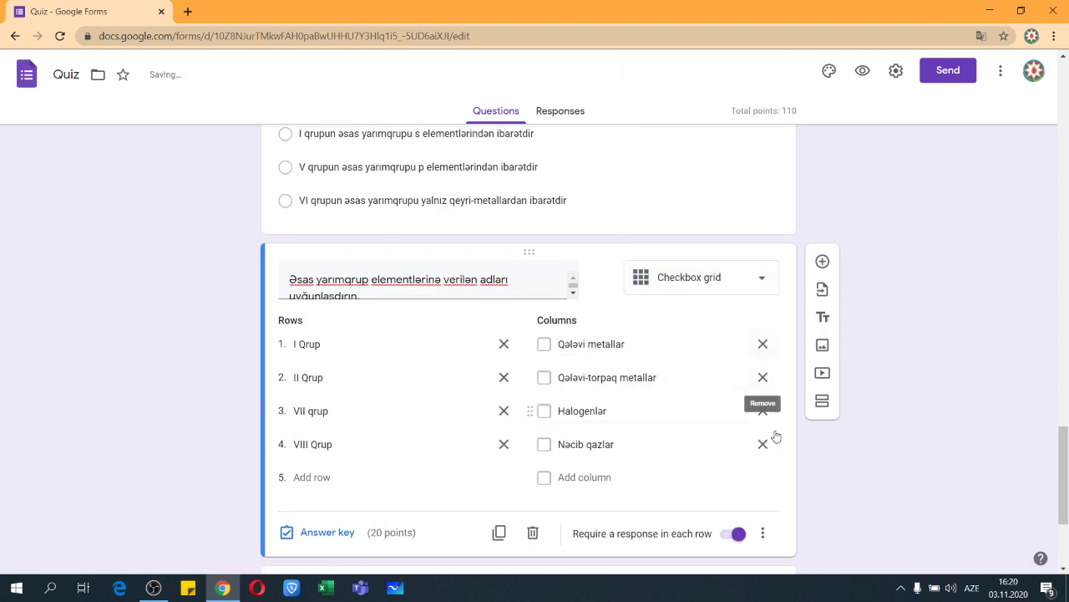
Leave the grid question to check its layout with checkboxes, and reopen it for editing.
click(779, 217)
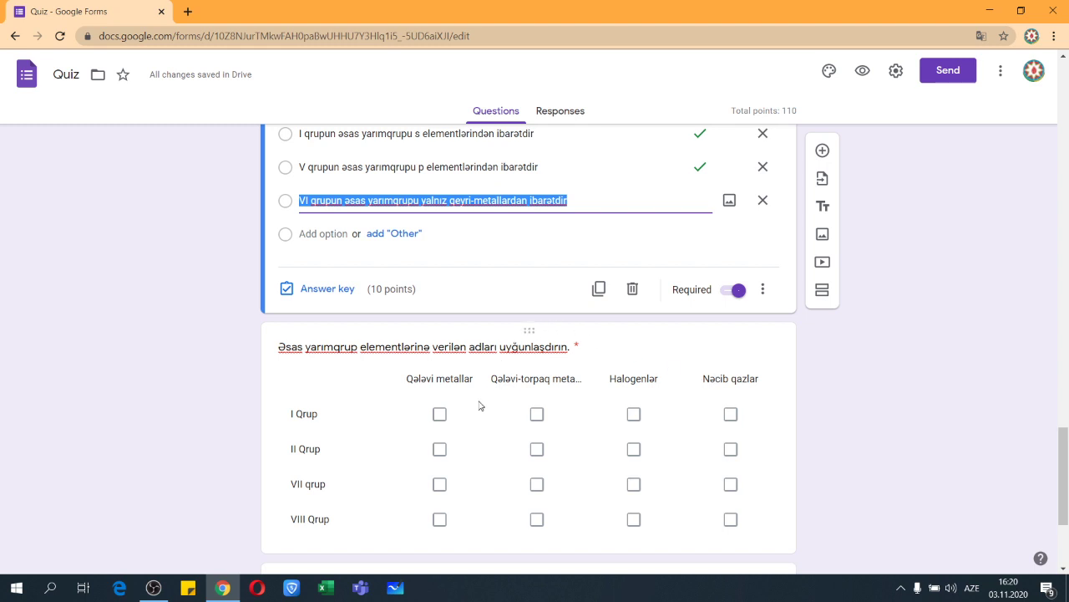
scroll(505, 409, down, 2)
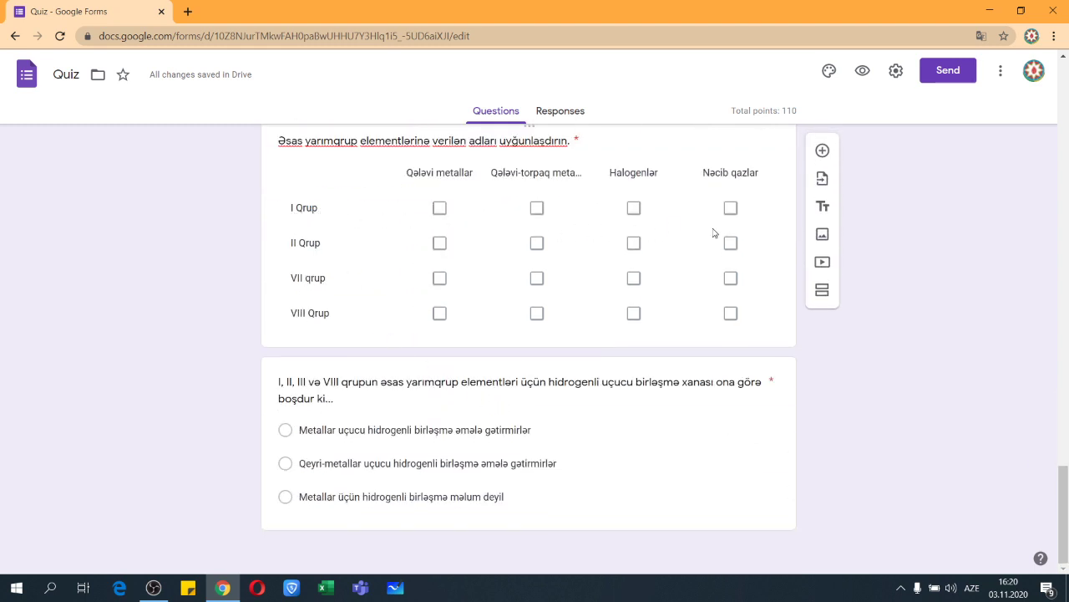
click(443, 213)
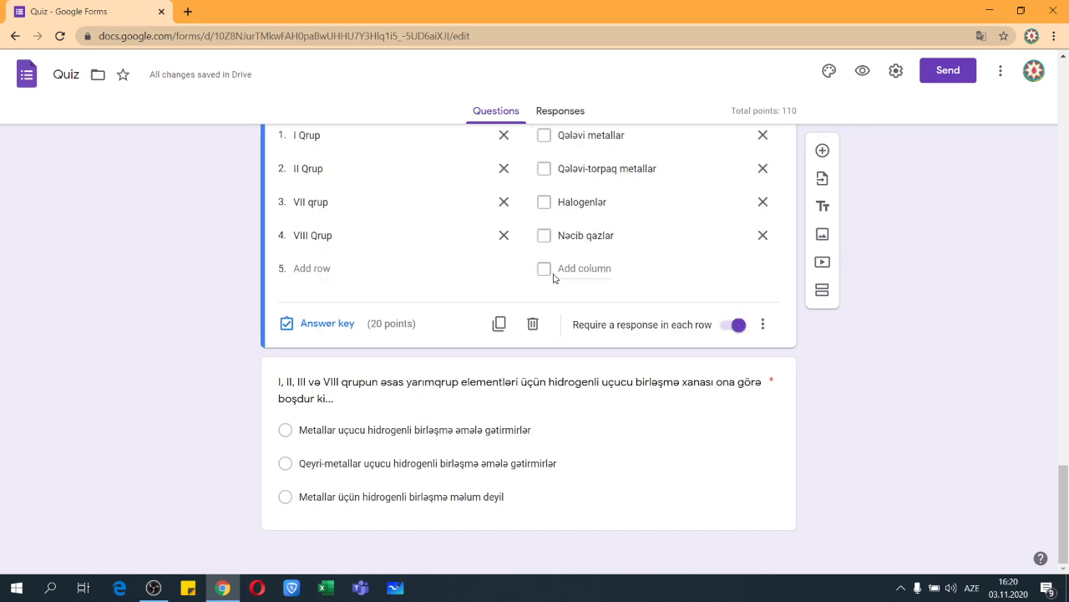
Check the checkbox layout of the grid question and the options of the last multiple choice question in the form.
click(792, 514)
scroll(426, 295, up, 3)
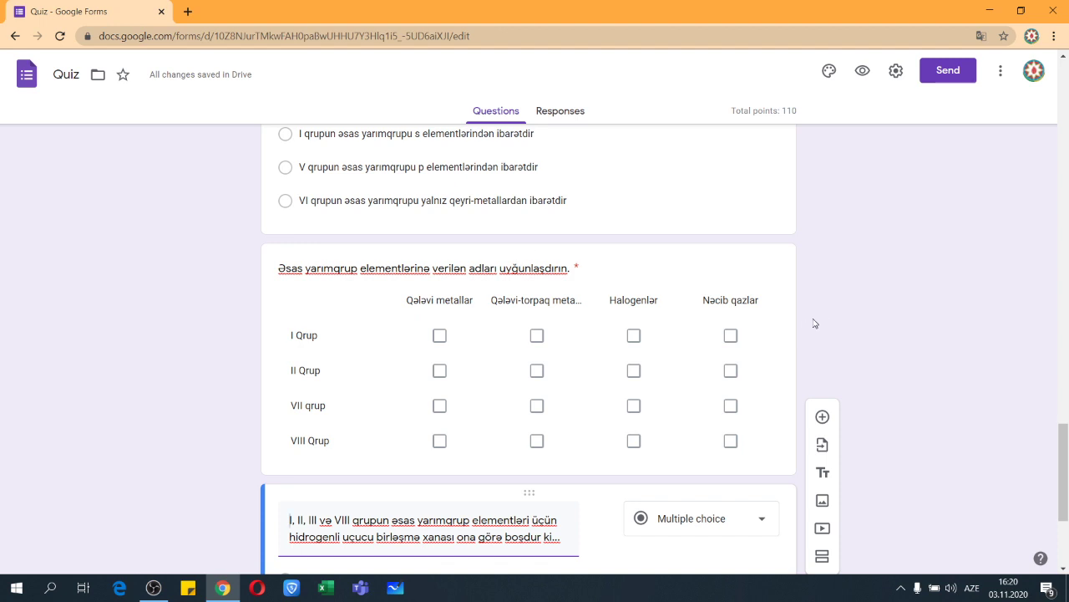
scroll(895, 365, down, 3)
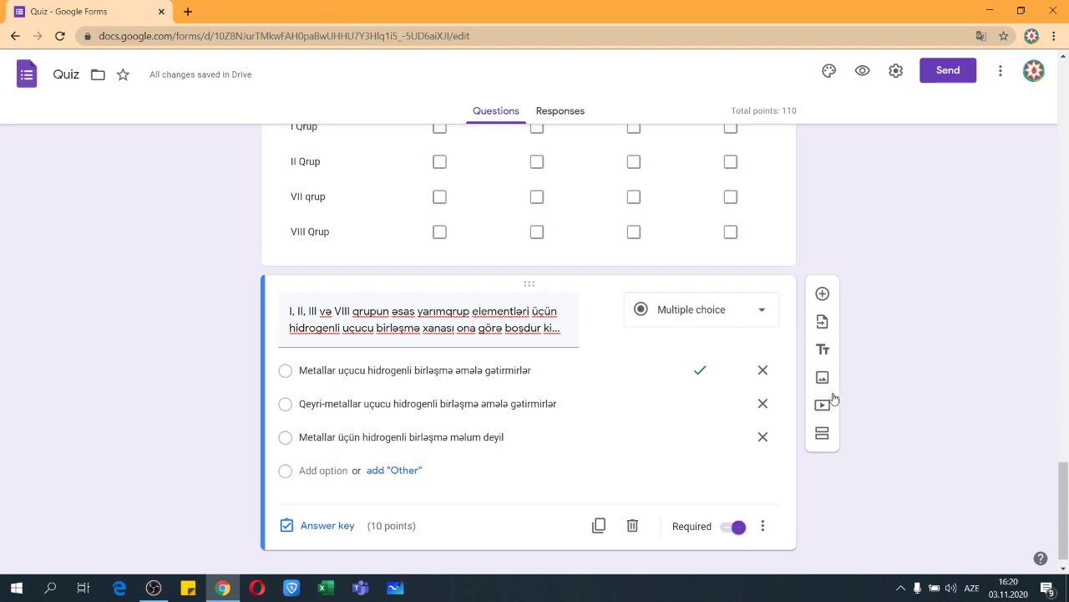
scroll(835, 348, up, 20)
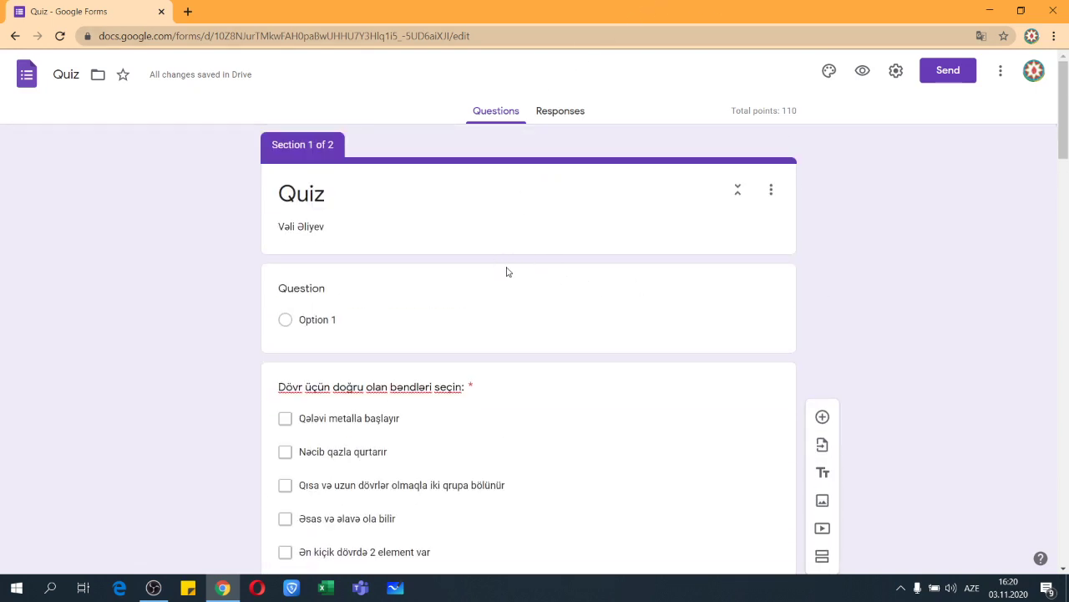
Add a title and description block and a new section below the form header, placing the title block inside the new section.
click(612, 292)
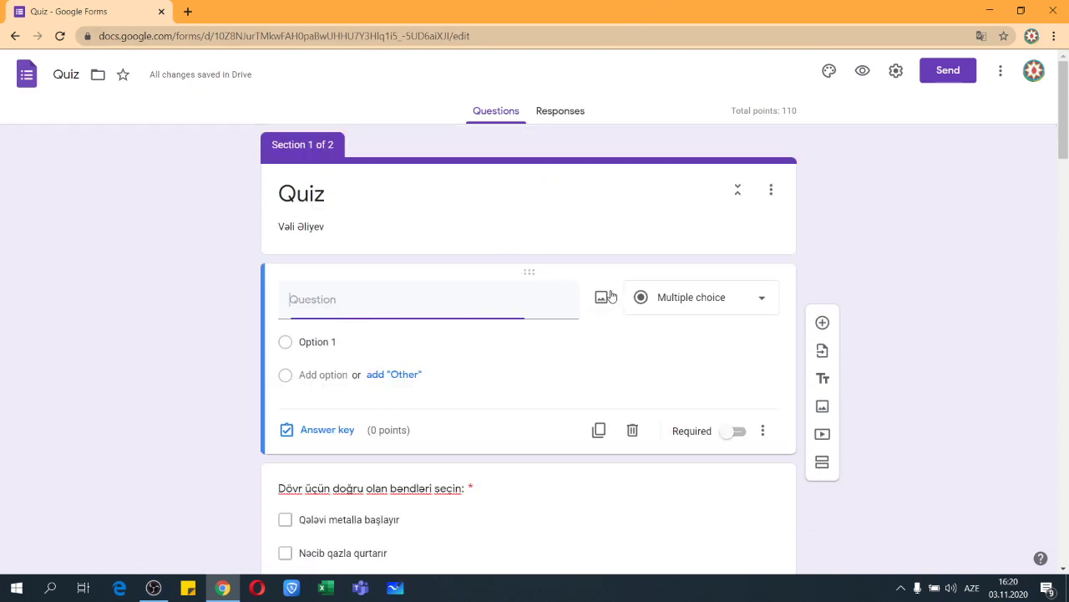
click(782, 251)
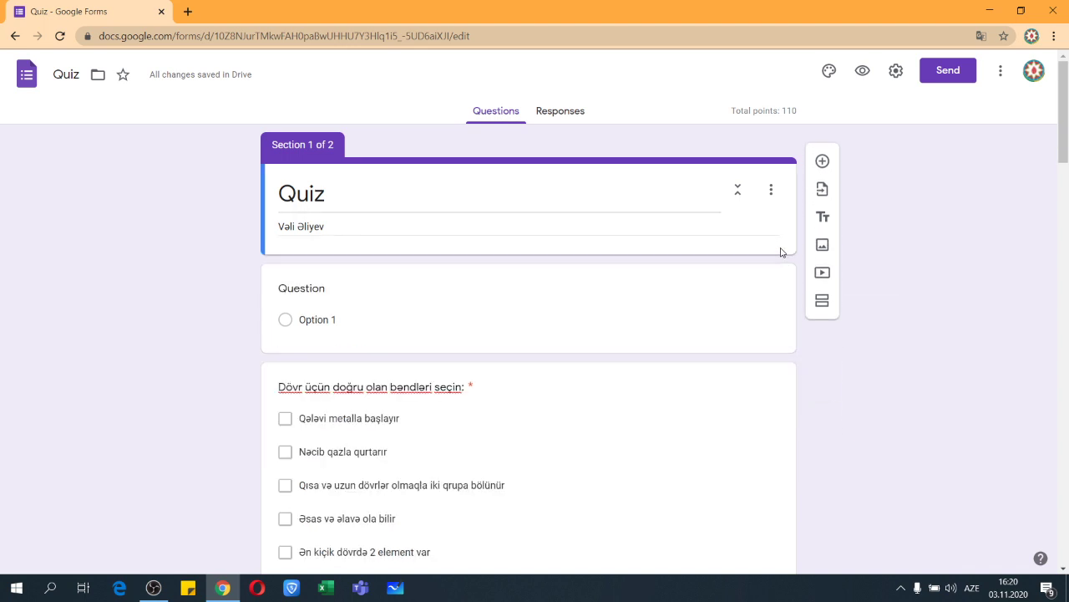
click(824, 208)
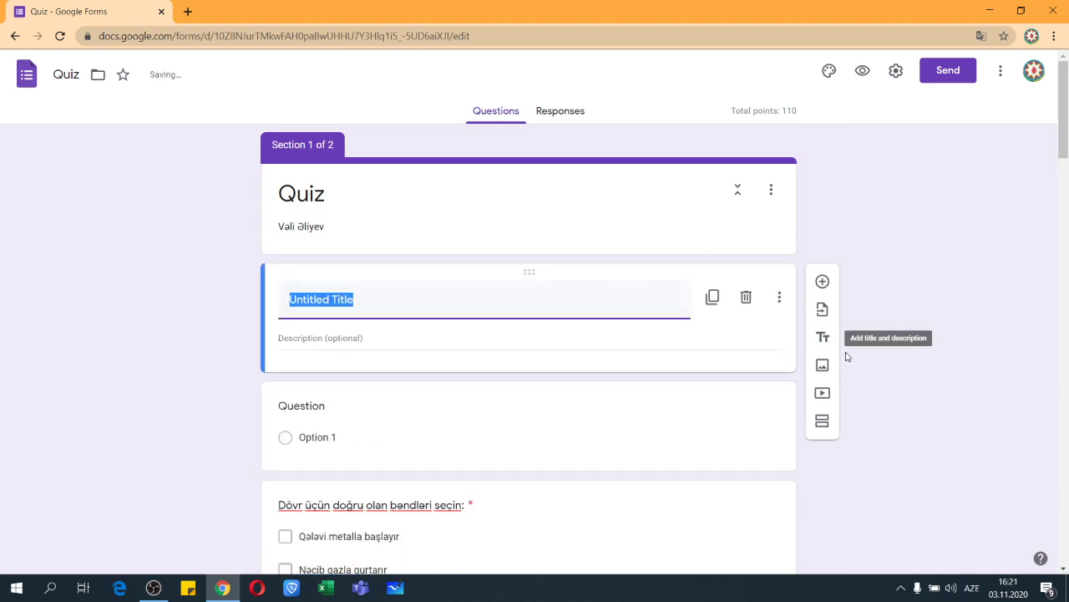
click(823, 422)
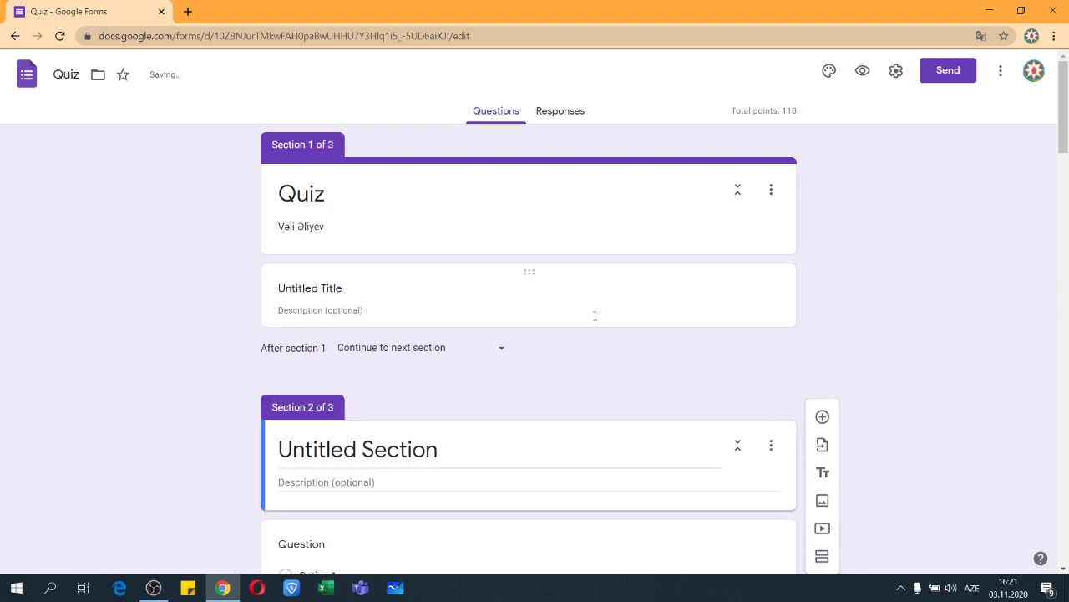
drag(529, 276, 511, 448)
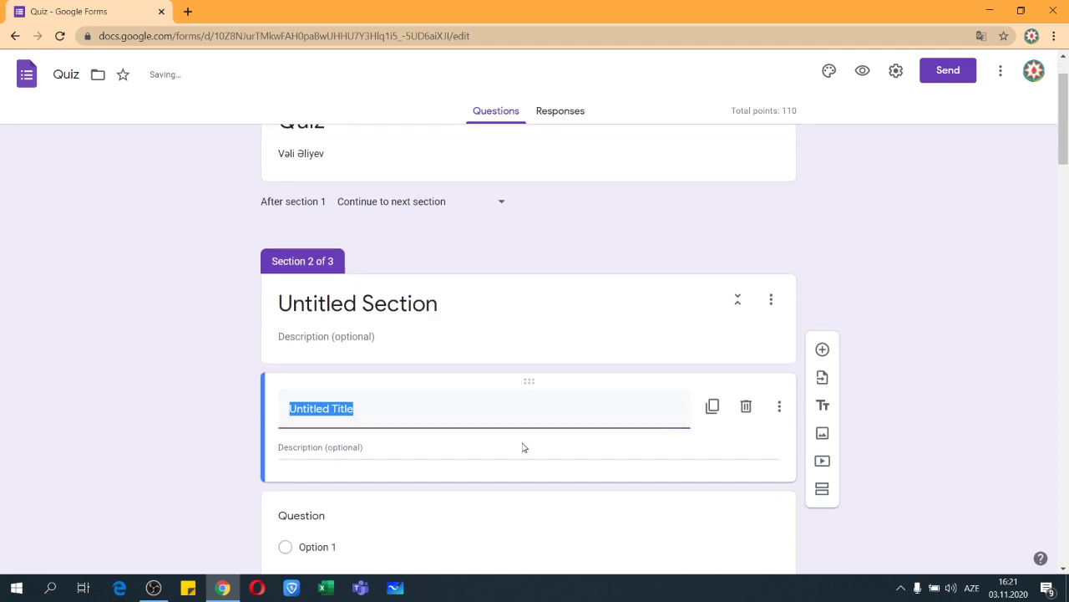
Name the new section "Giriş" and its title block "İdentifikatsıya".
click(412, 175)
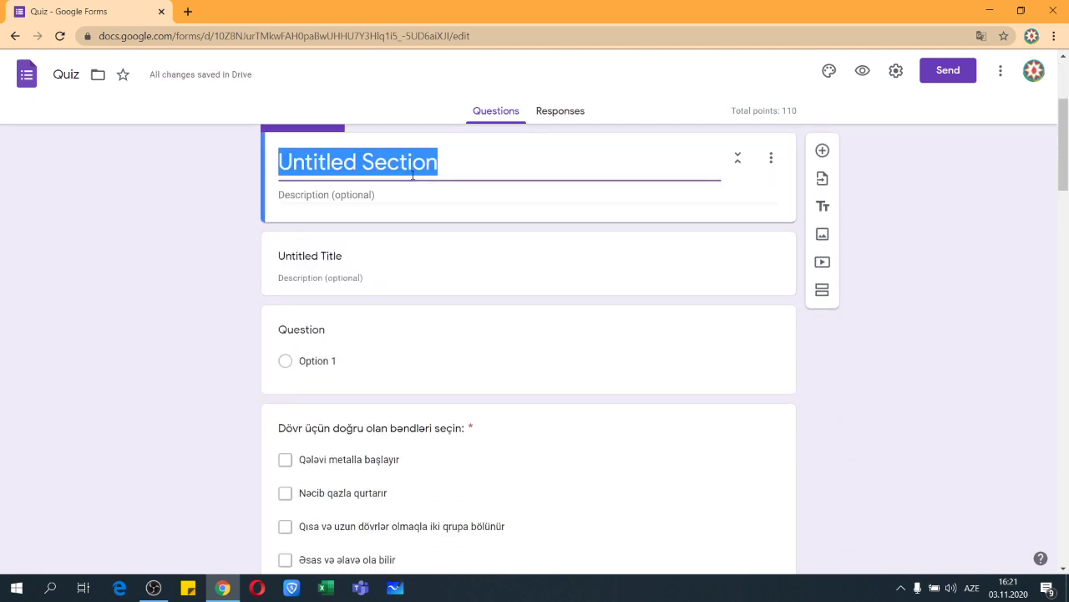
key(BackSpace)
text(Giri)
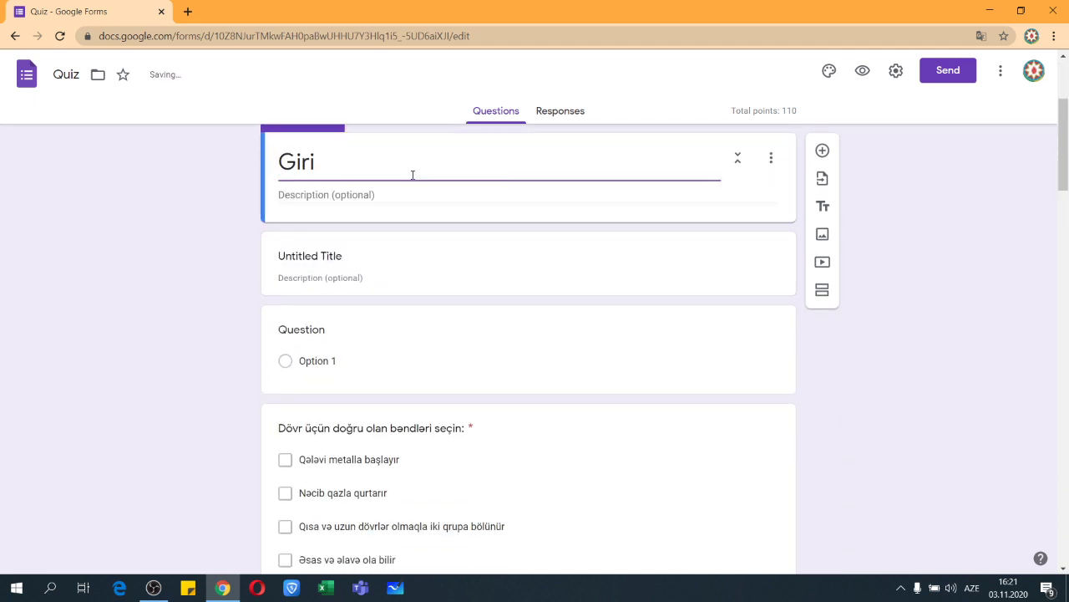
text(ş)
click(347, 260)
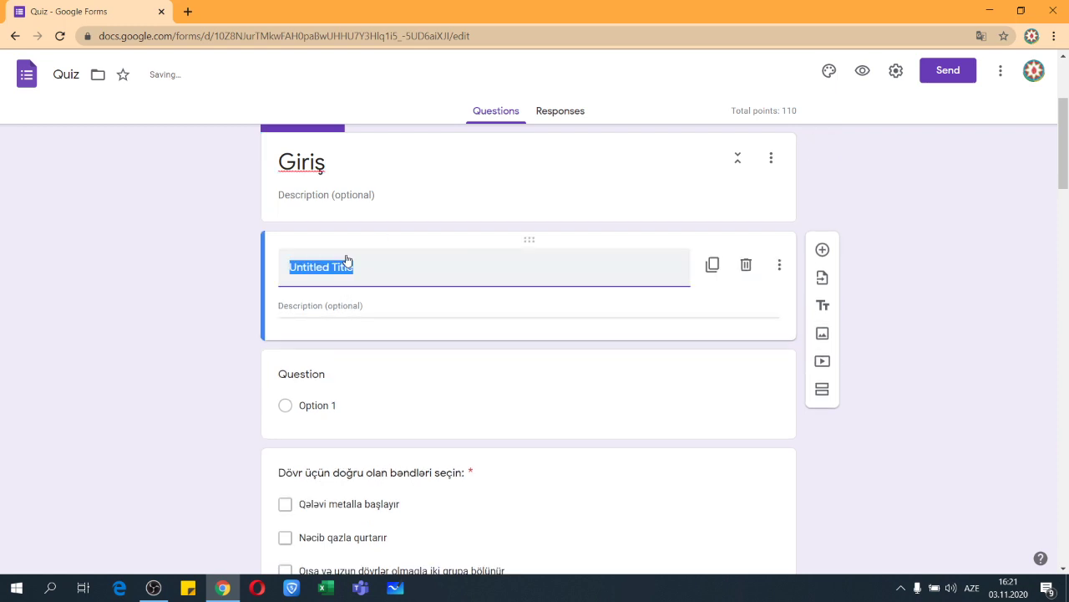
text(İden)
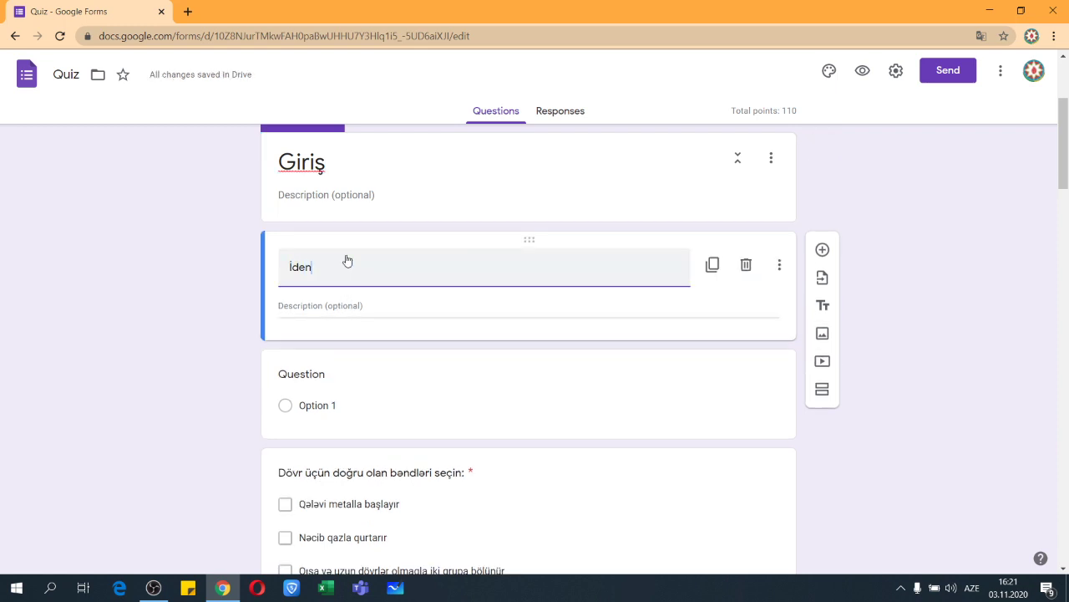
text(tifikatsıya)
Change the blank question under "İdentifikatsıya" to the Short answer type and duplicate it.
click(561, 388)
click(749, 352)
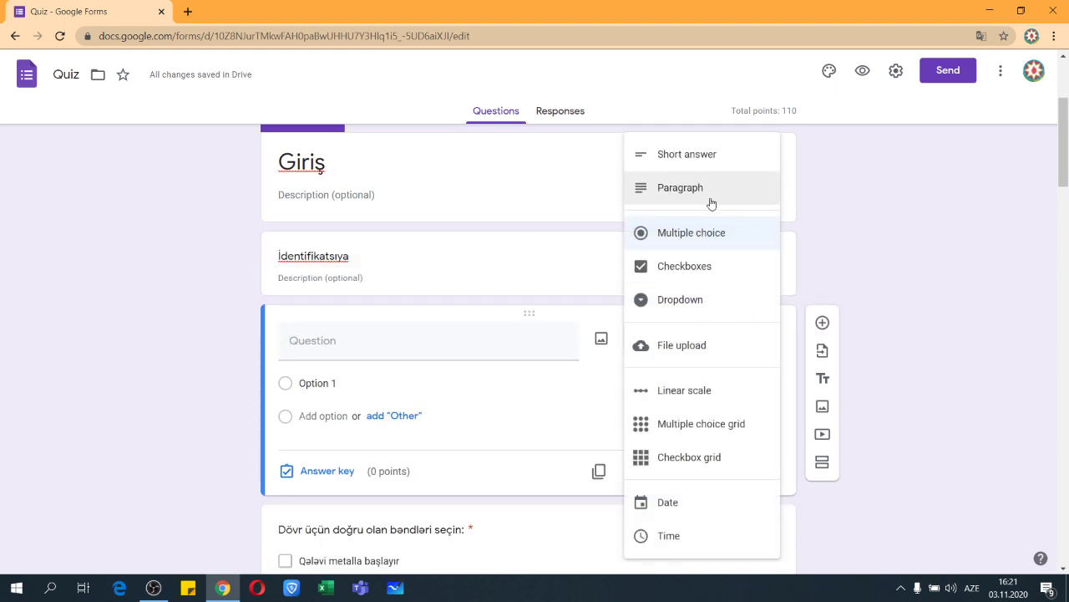
click(700, 162)
scroll(648, 433, down, 3)
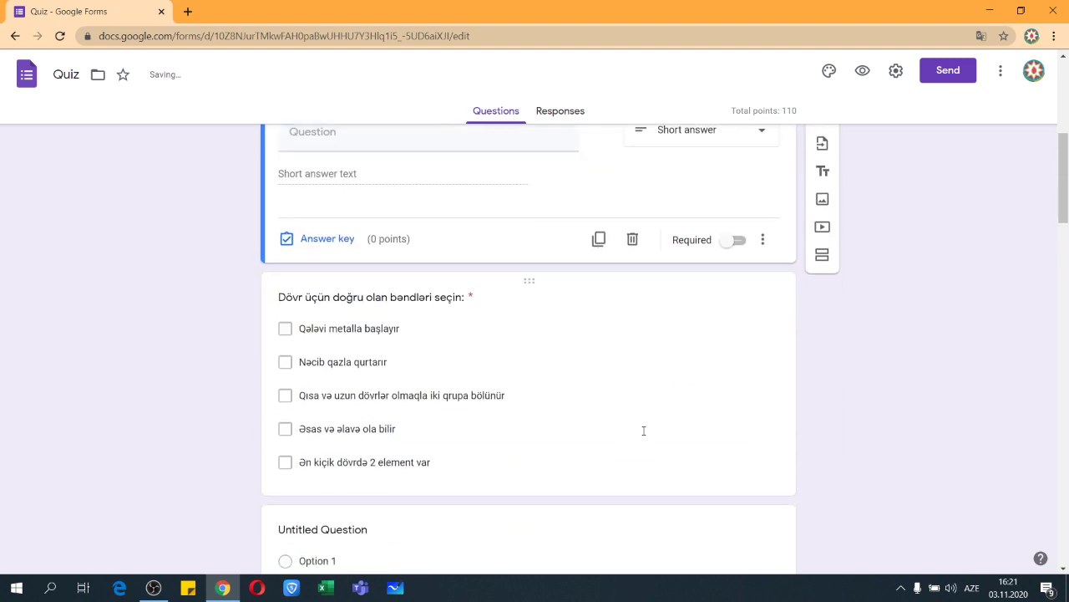
click(598, 239)
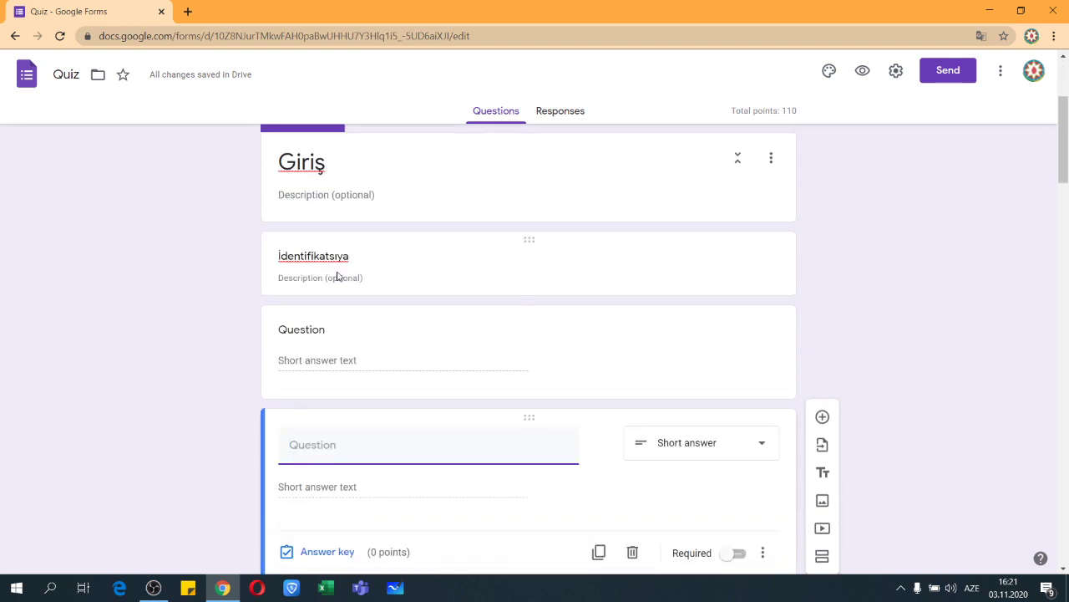
Title the two short answer questions "Ad:" and "Soyad:".
click(328, 353)
text(A)
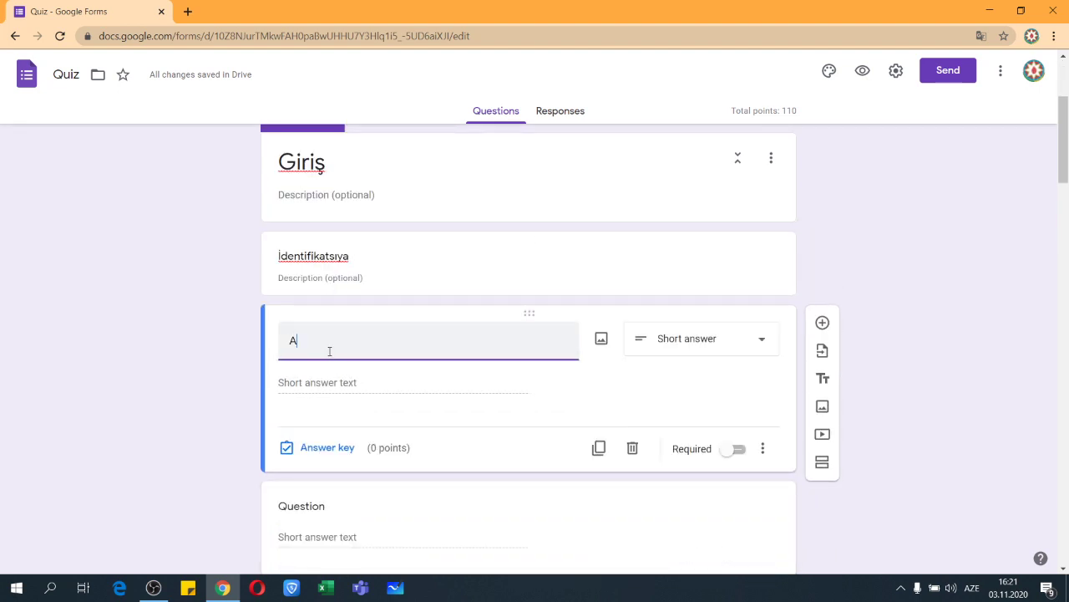
text(d:)
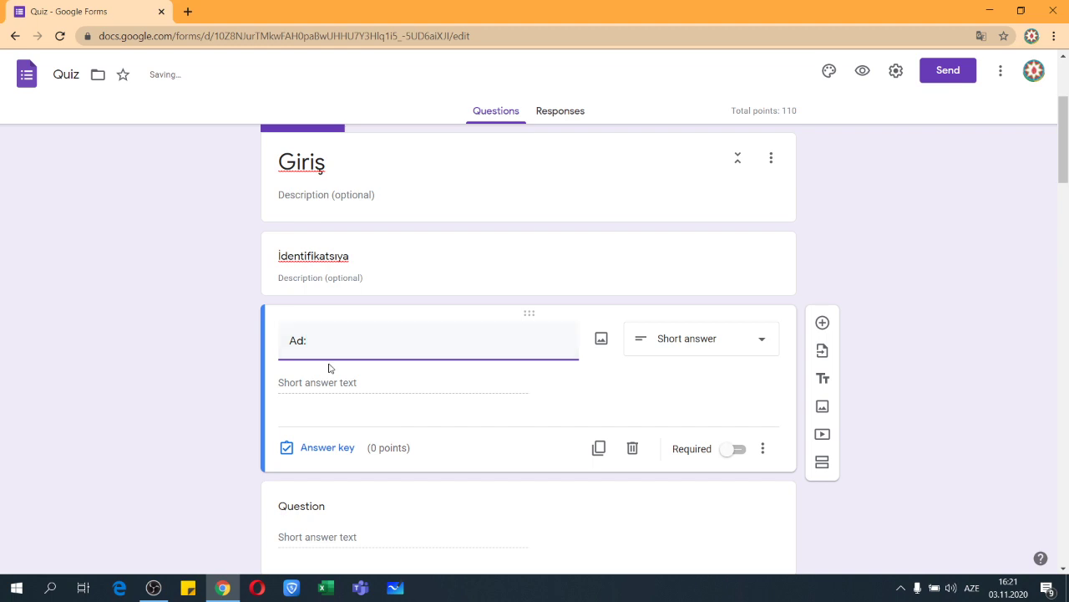
scroll(328, 368, down, 3)
click(312, 320)
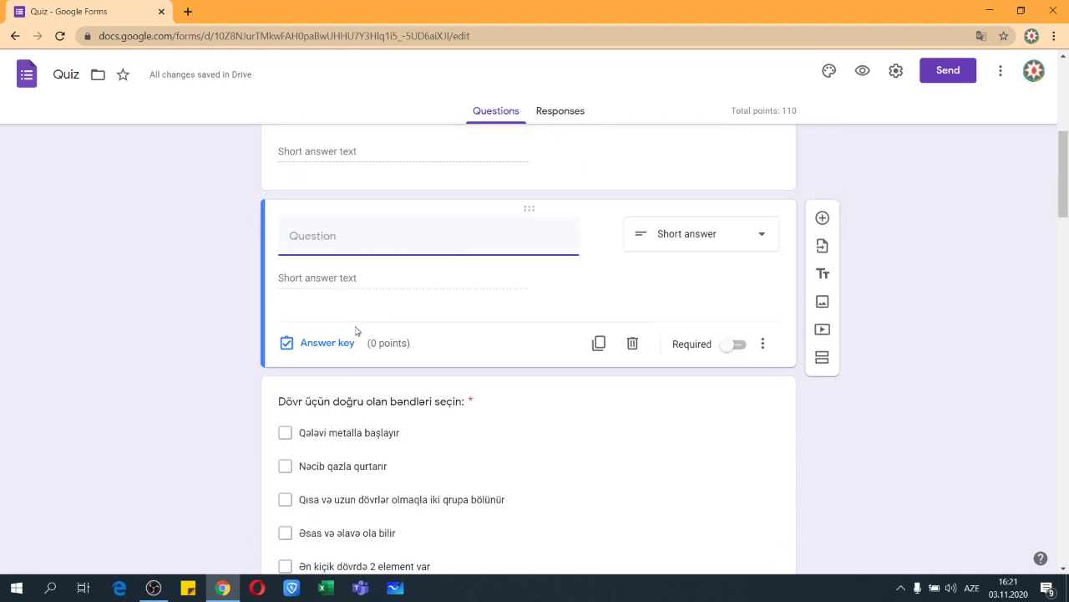
text(Soyad:)
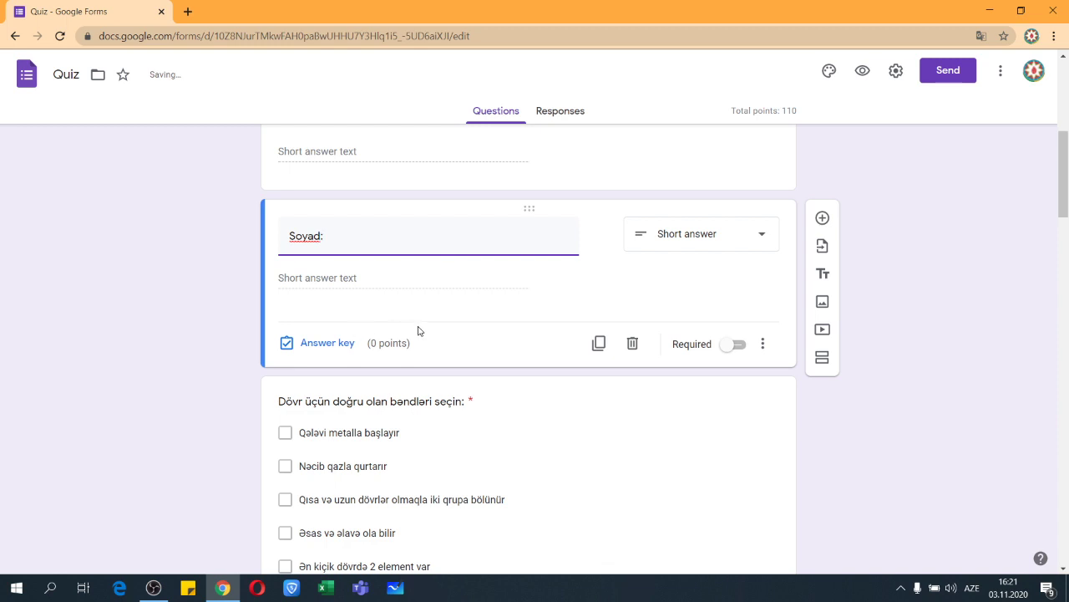
Make both the "Soyad:" and "Ad:" questions required.
click(728, 357)
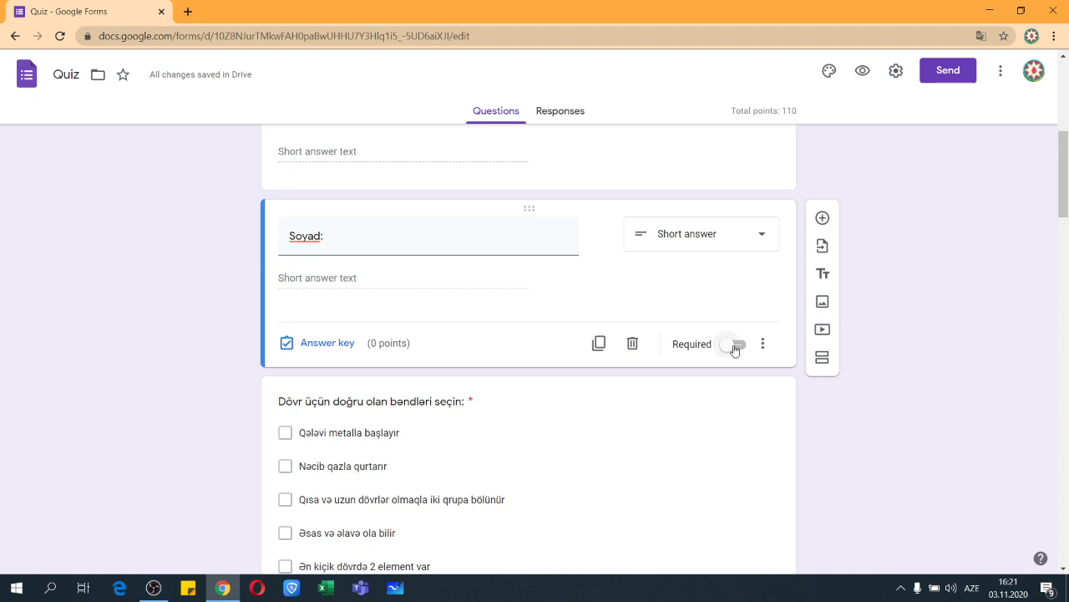
click(734, 346)
scroll(730, 350, up, 3)
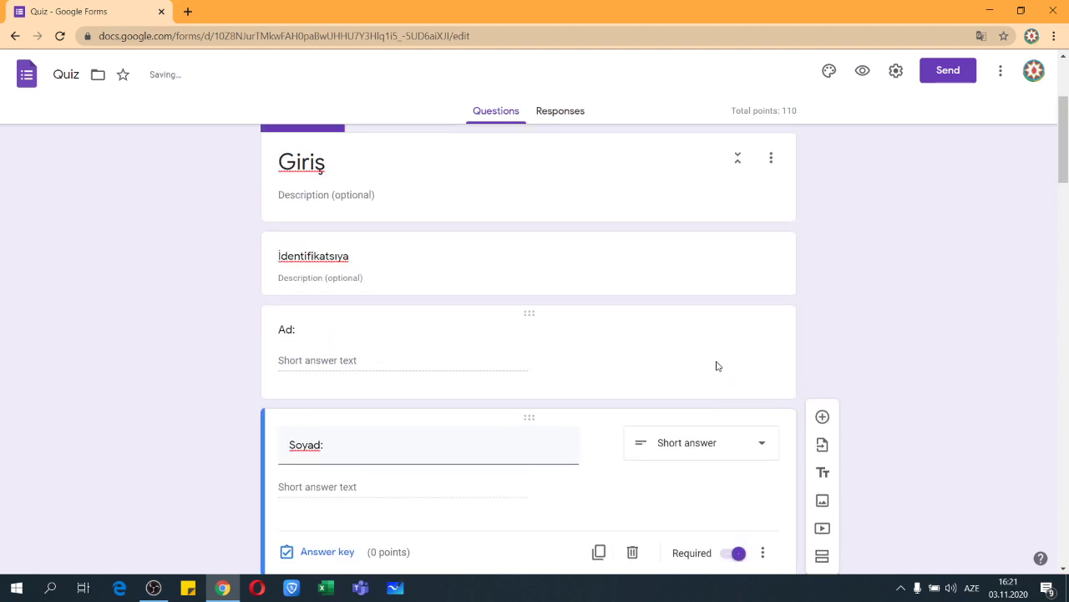
click(716, 366)
click(736, 449)
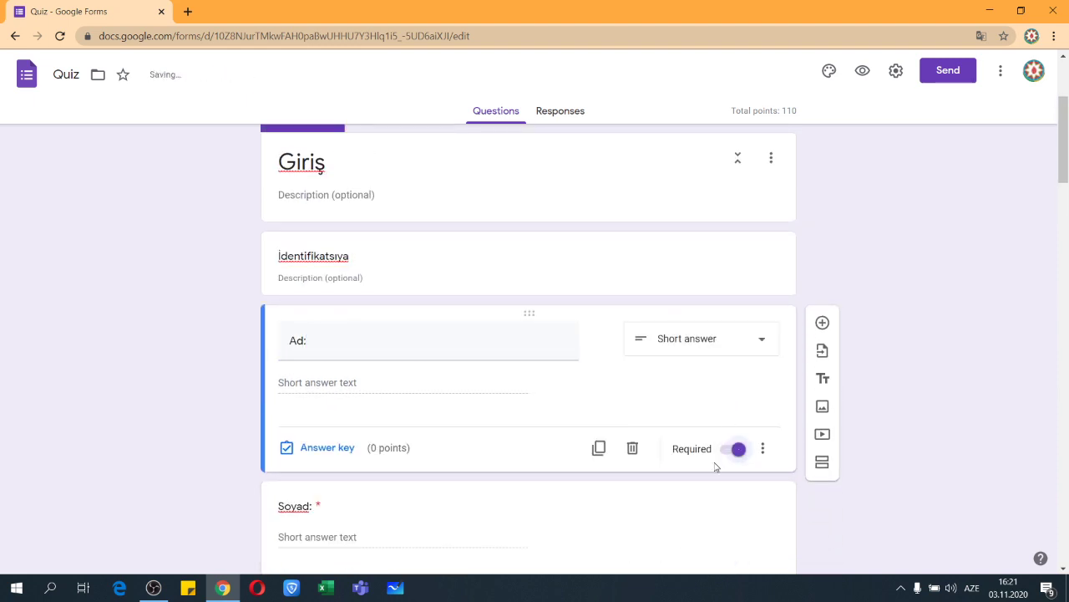
Add a new section after the "Soyad:" question and name it "Suallar".
scroll(683, 371, up, 3)
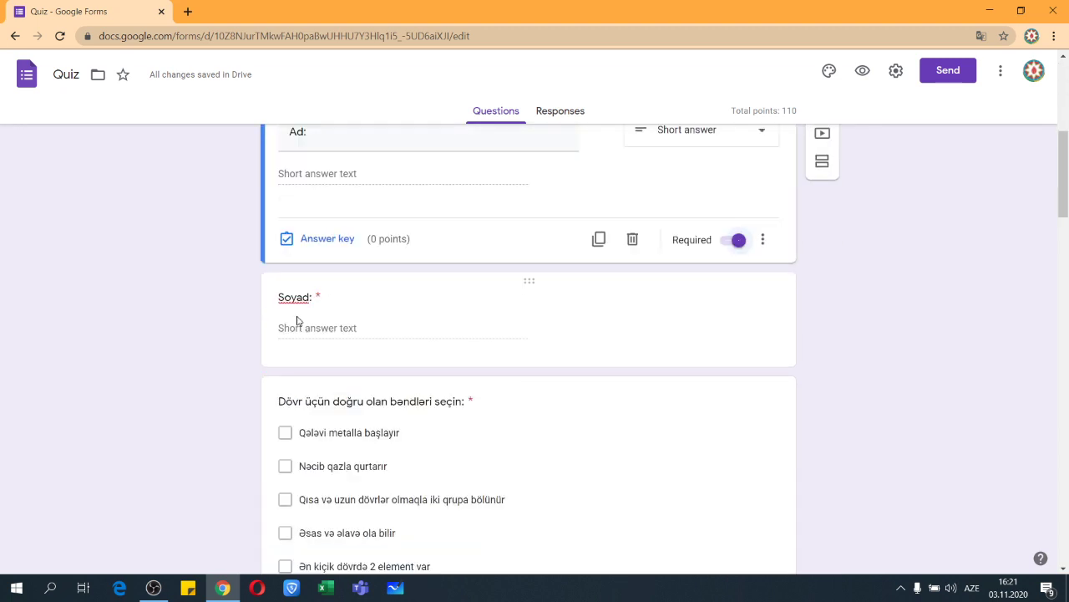
scroll(296, 316, down, 5)
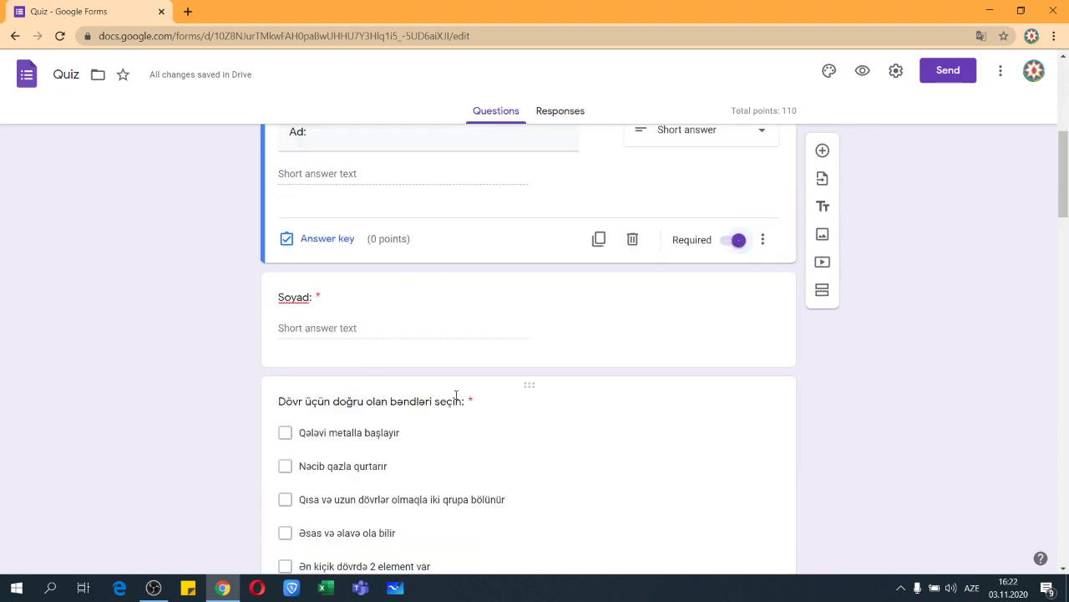
click(782, 422)
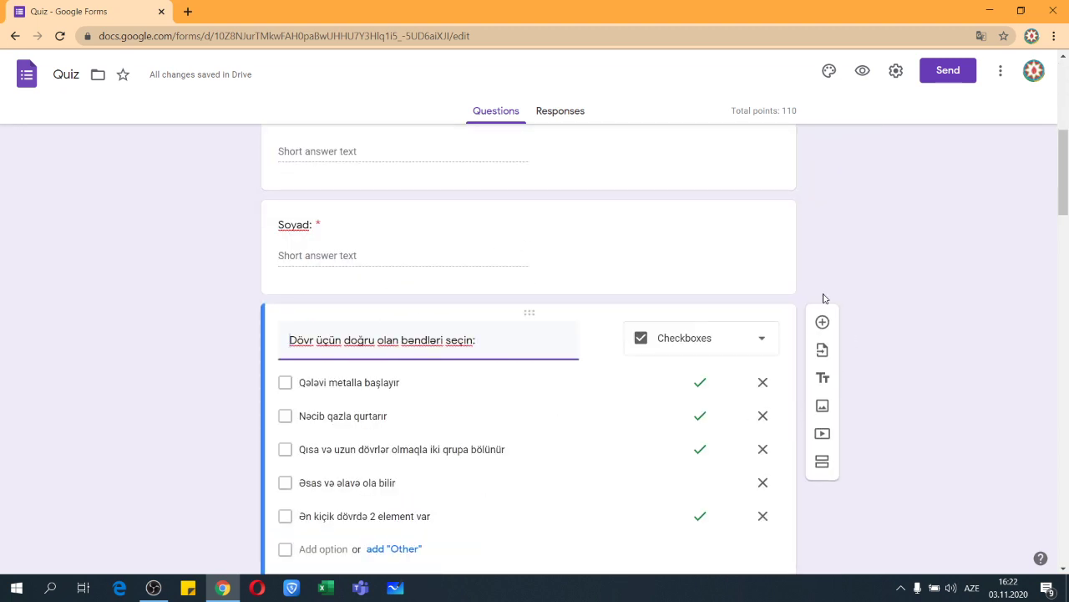
click(790, 261)
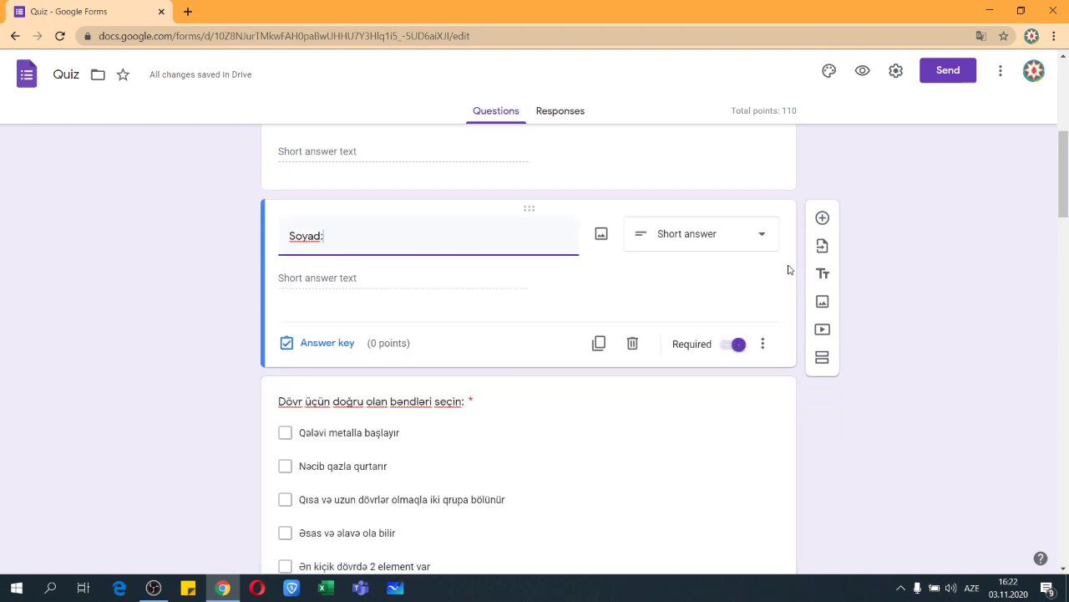
click(822, 358)
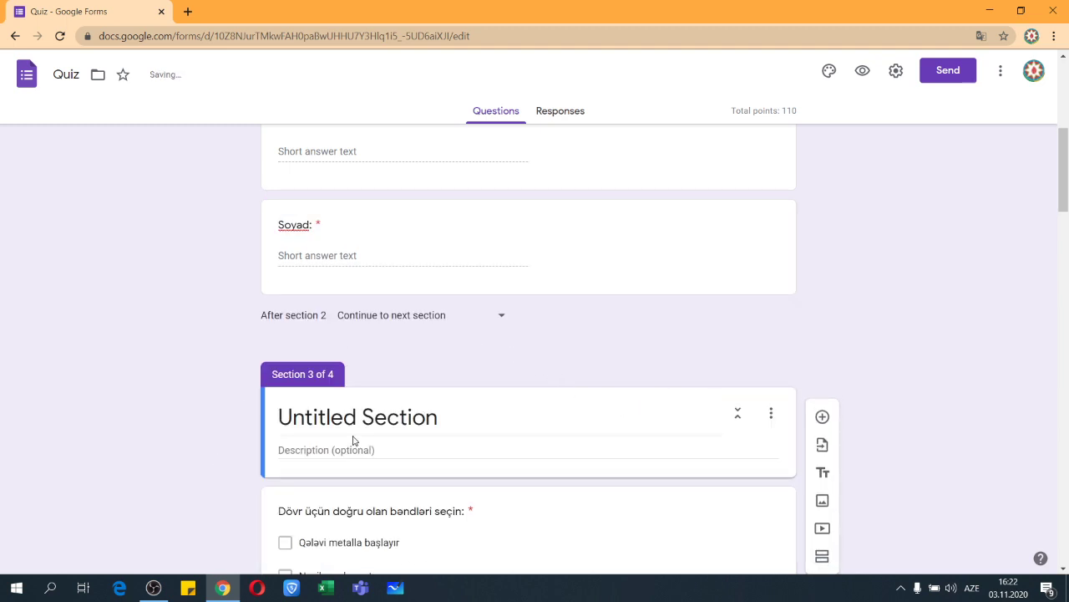
click(382, 416)
text(Suallah)
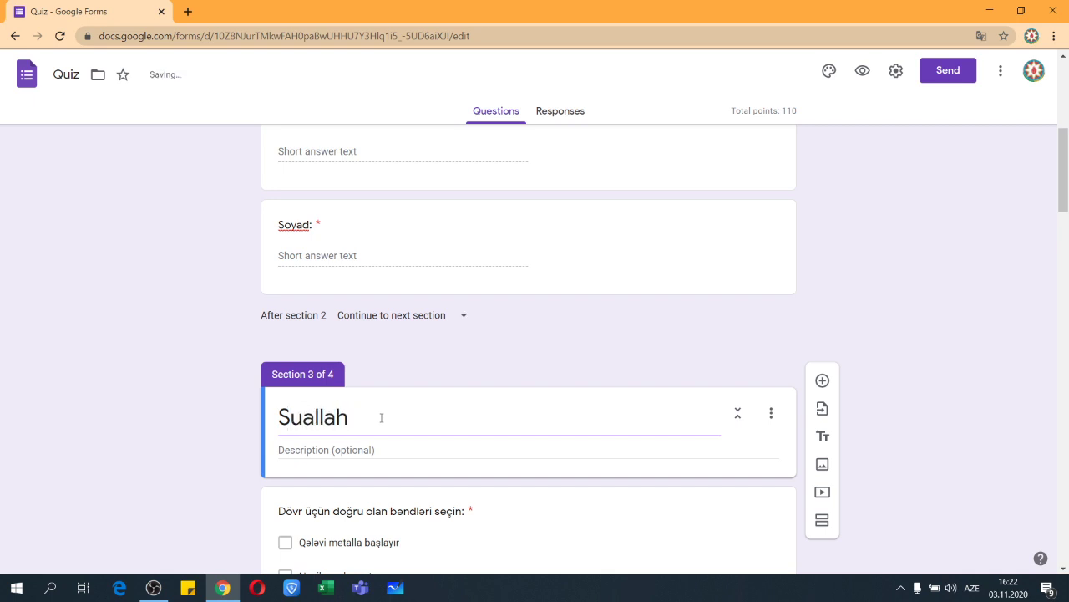
key(BackSpace)
text(r)
click(839, 291)
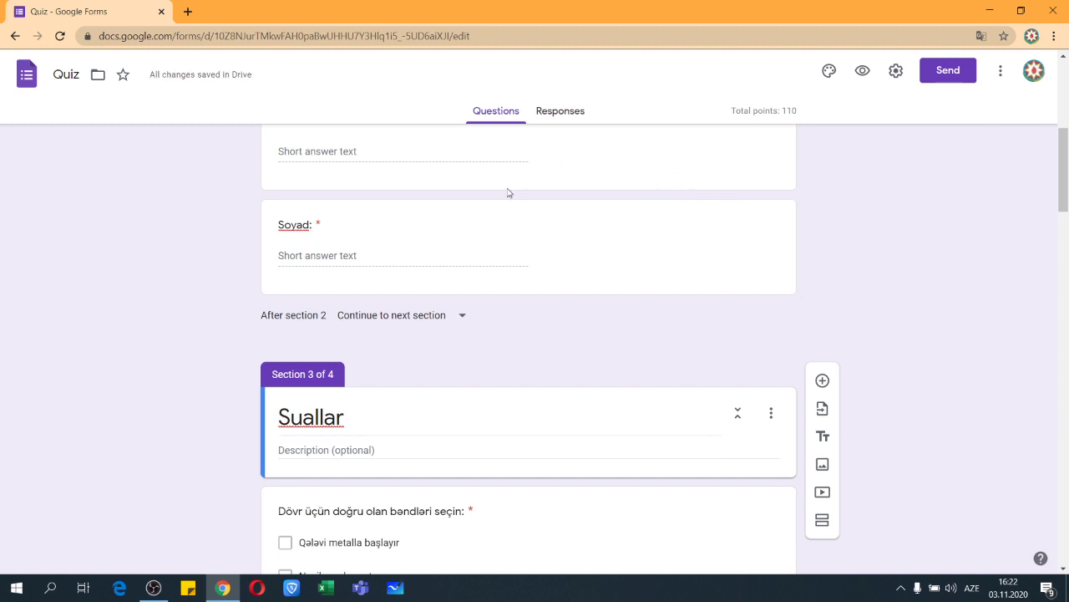
scroll(493, 200, up, 5)
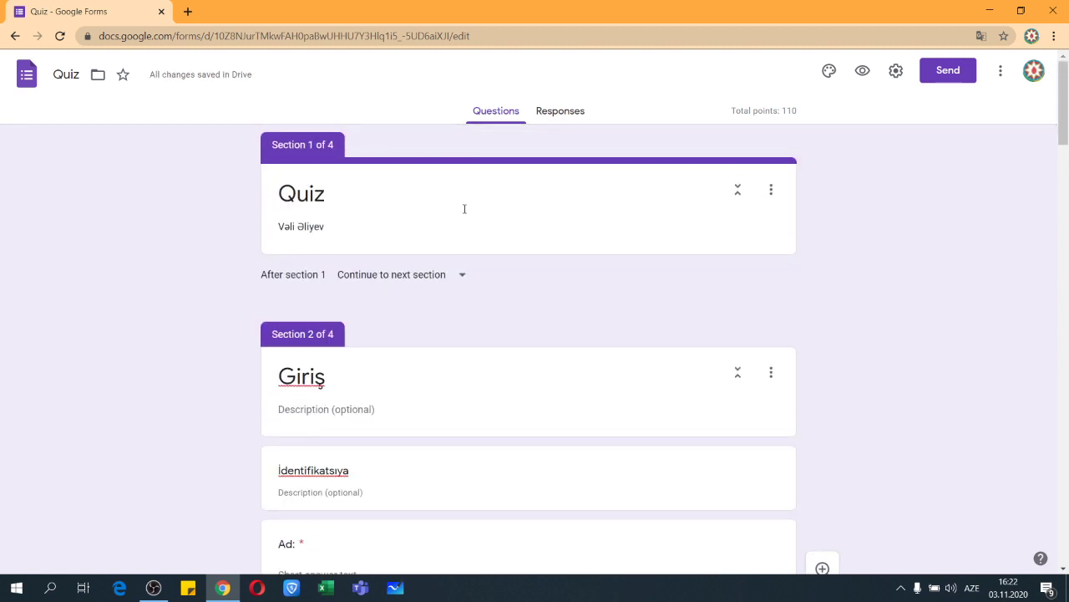
click(719, 247)
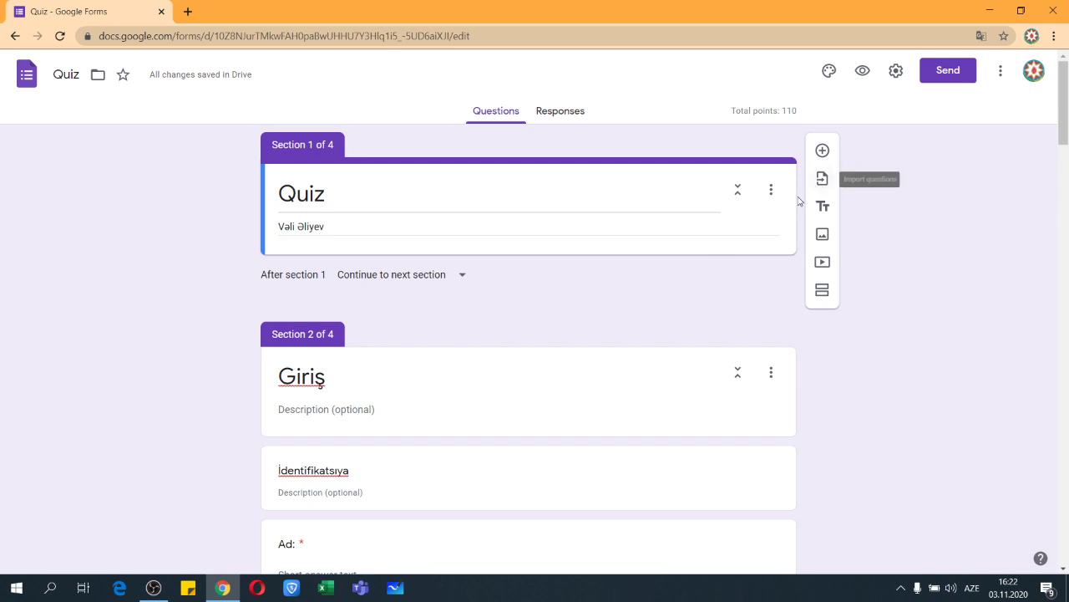
double_click(561, 202)
click(682, 220)
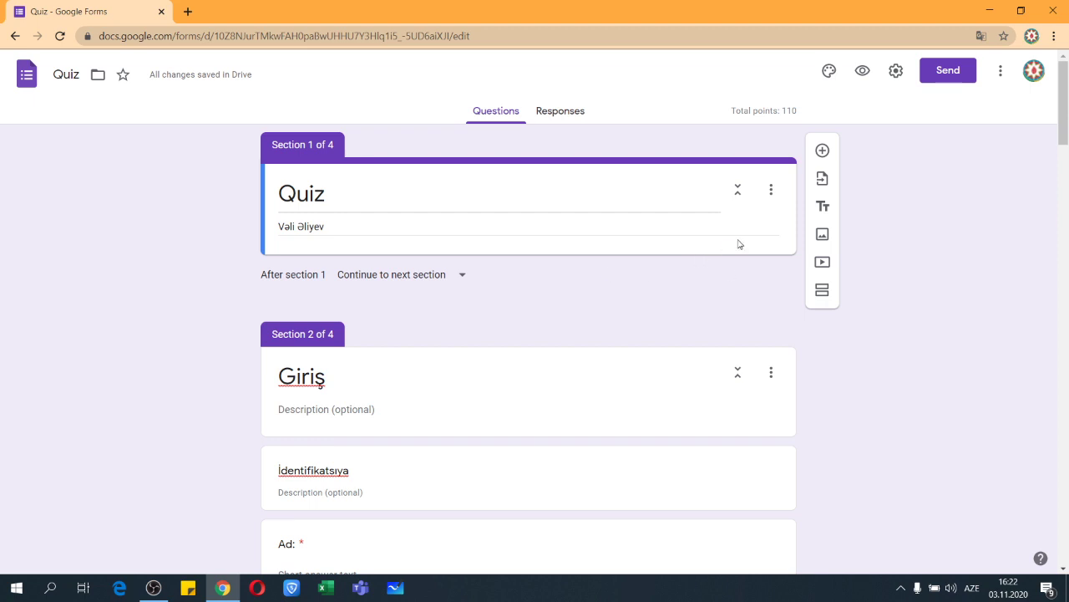
Open the form's sending options, shorten its share link and copy it.
click(945, 72)
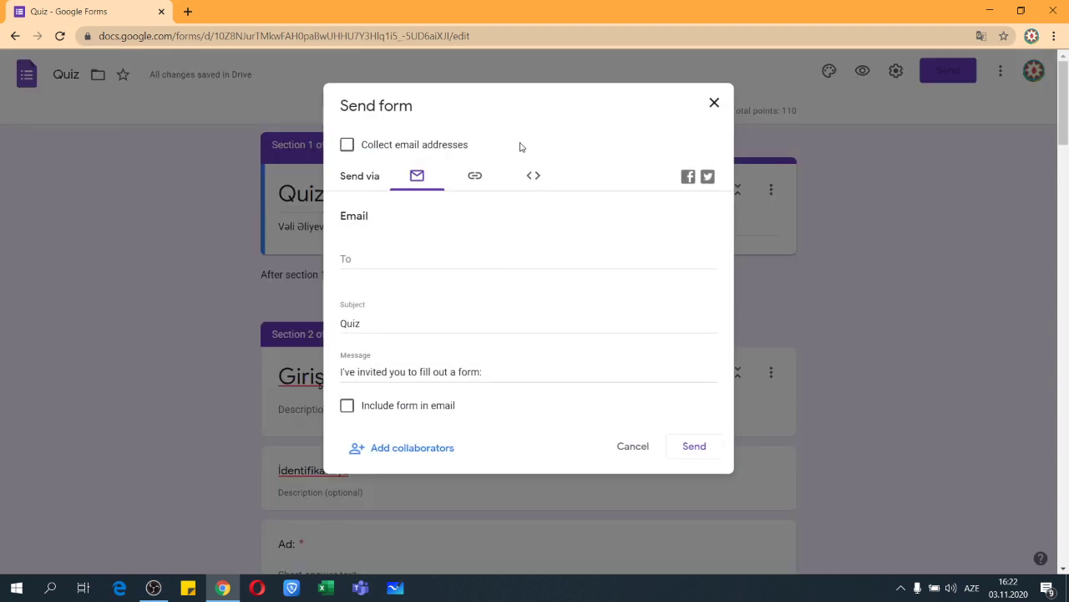
click(473, 177)
click(347, 265)
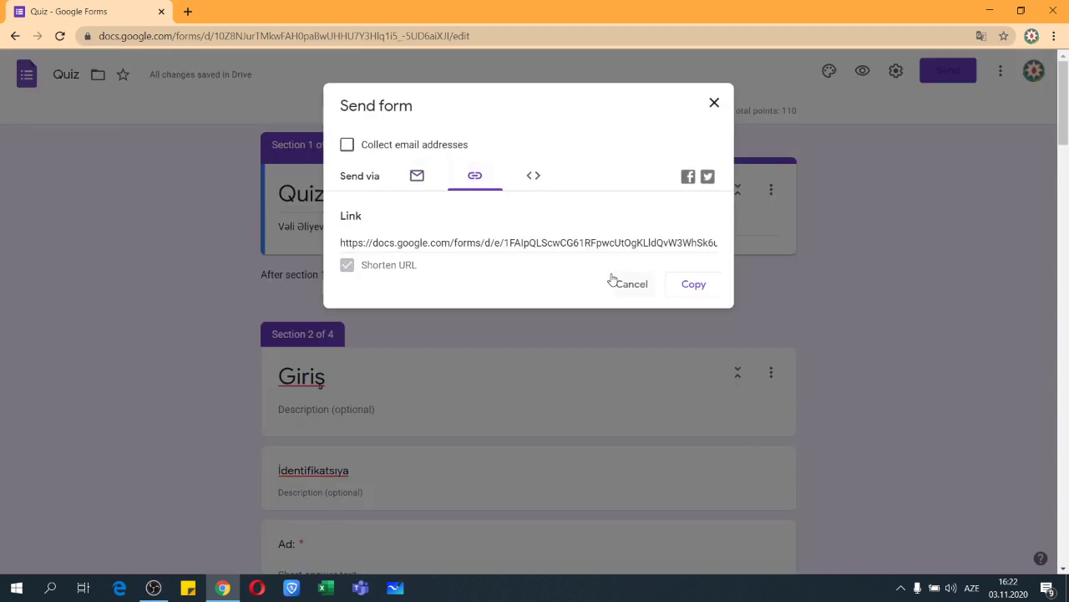
click(692, 289)
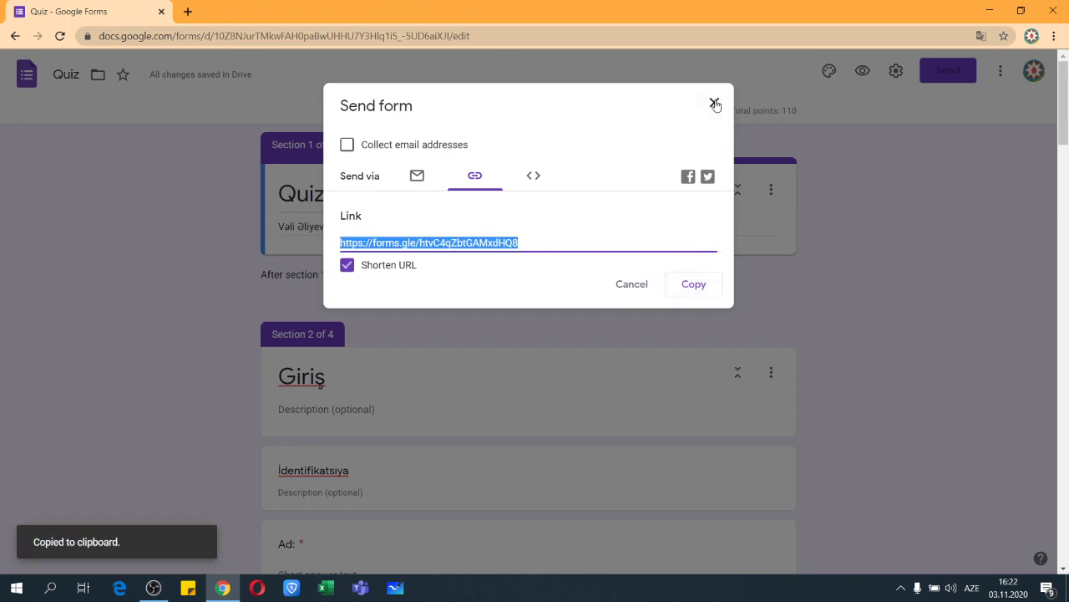
Close the sending options, open the form's preview and try to continue past the Giriş section with both answers empty.
click(714, 104)
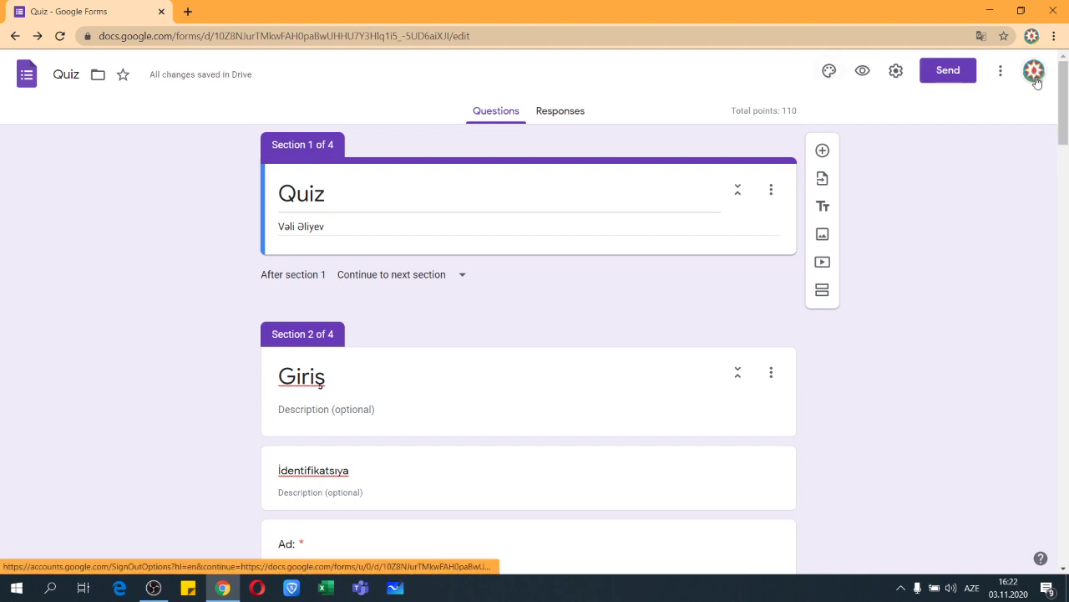
click(863, 72)
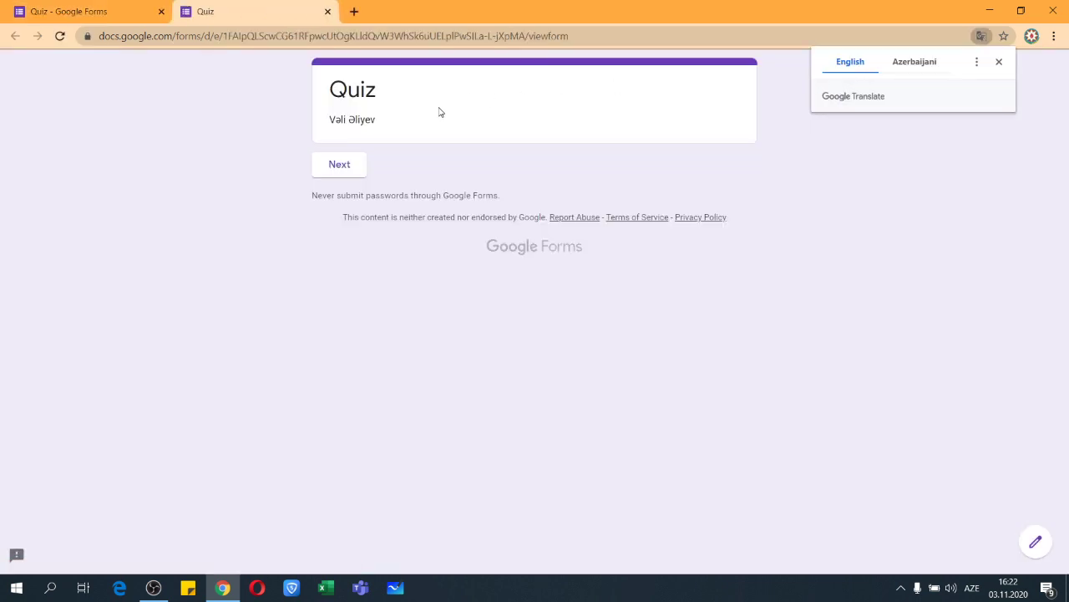
click(351, 171)
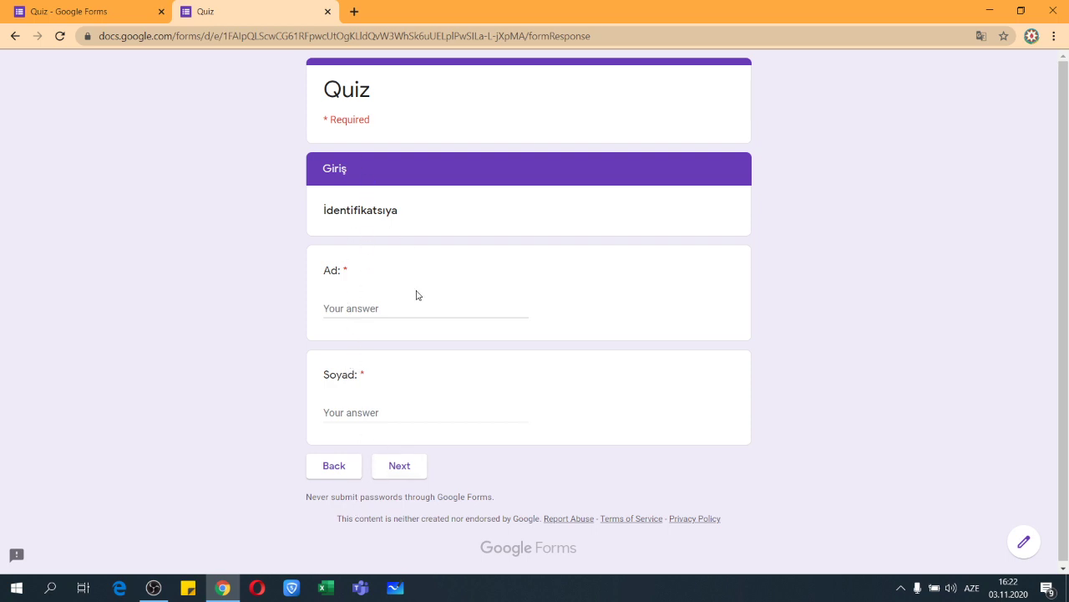
click(405, 468)
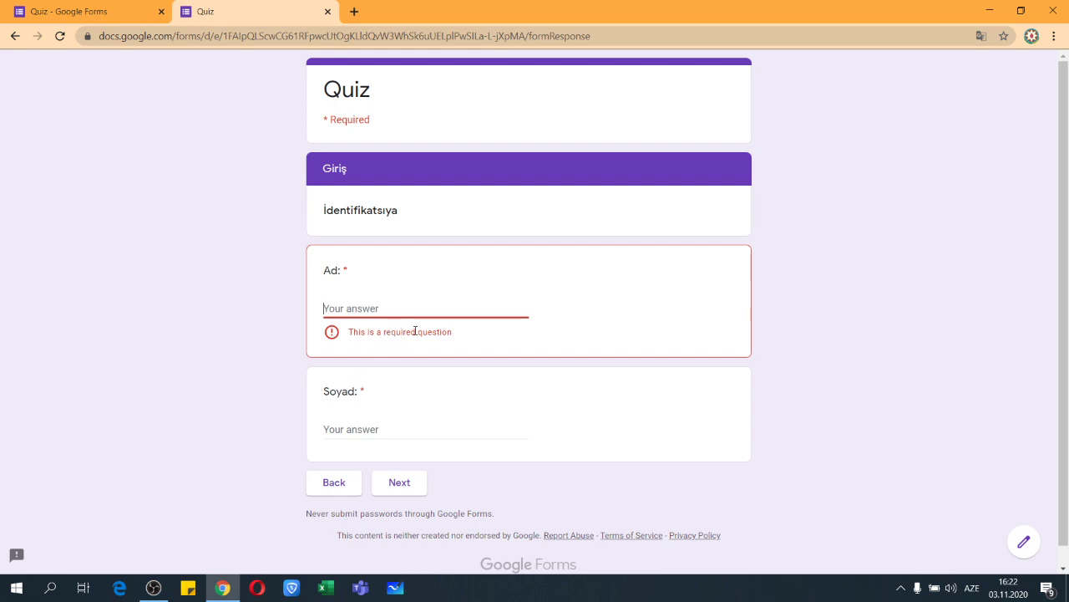
In the preview, answer "Ad:" with "md" and "Soyad:" with "d", and continue to the next section.
text(md)
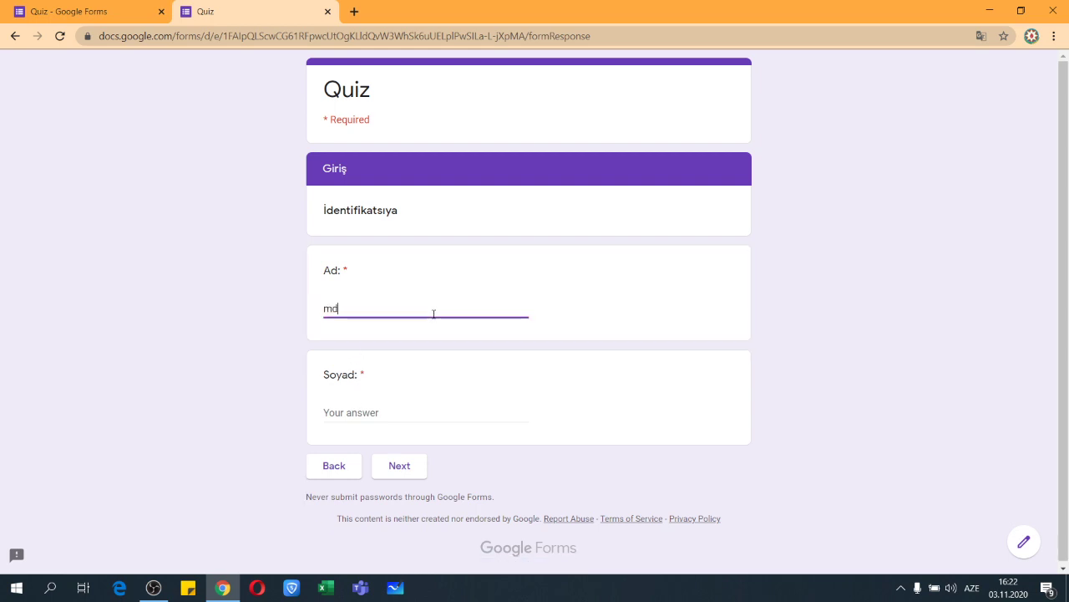
click(381, 410)
text(d)
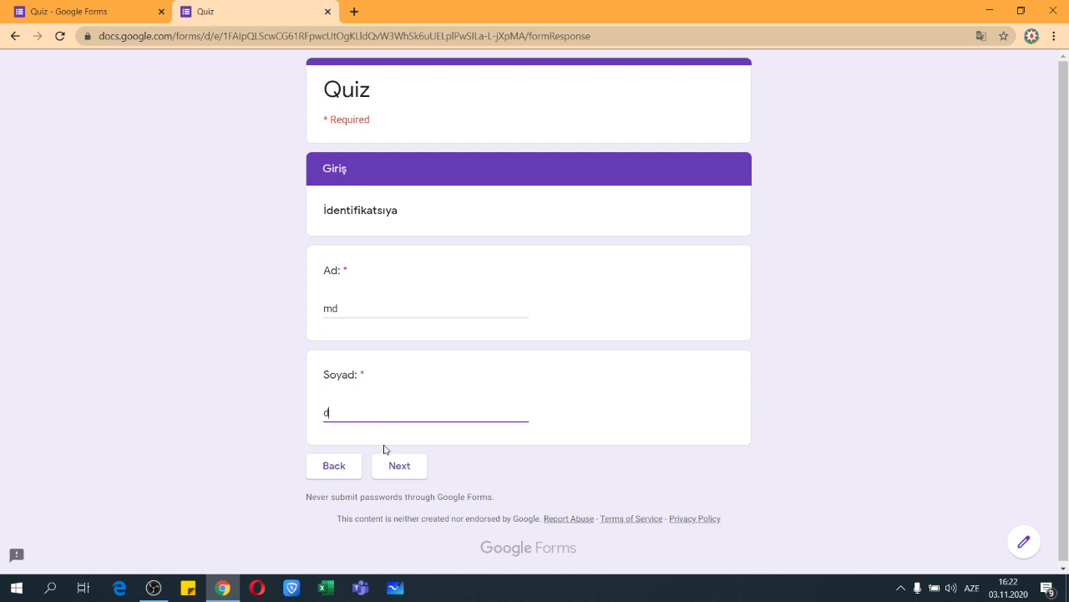
click(406, 468)
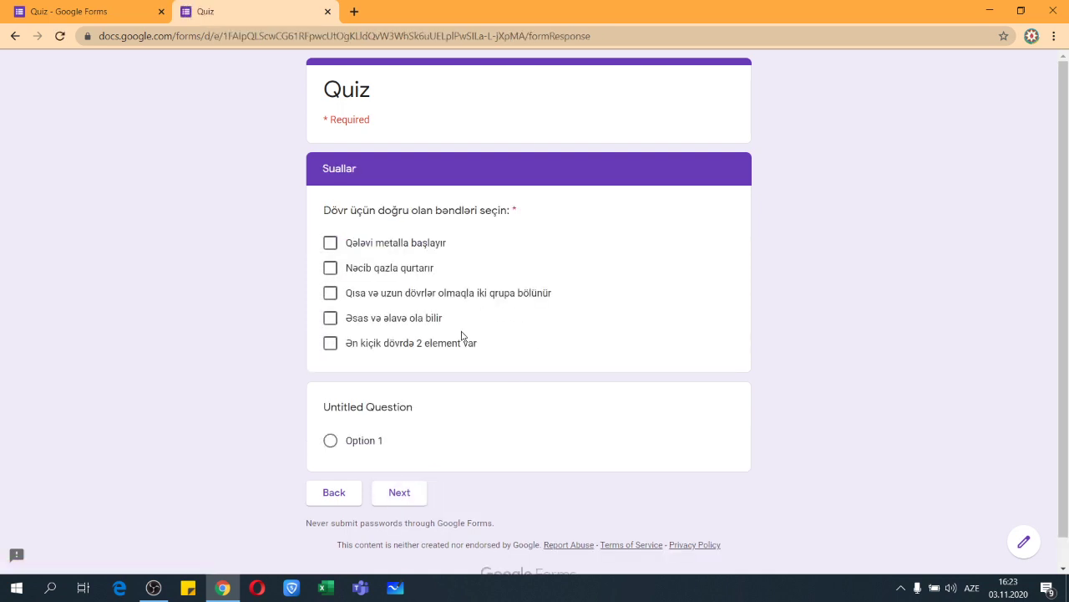
Choose "Əsas və əlavə ola bilir" and "Option 1" as the test answers in the preview and continue to the next section.
click(391, 311)
click(353, 448)
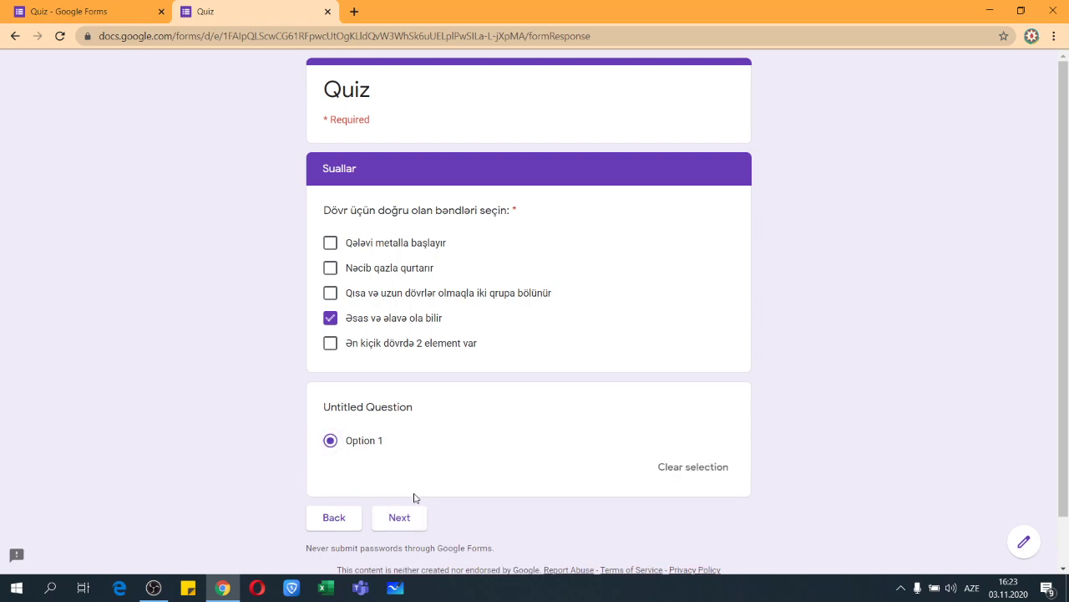
click(400, 515)
Examine the questions in the preview's final Suallar section and compare them with the form in the editor.
drag(415, 273, 421, 274)
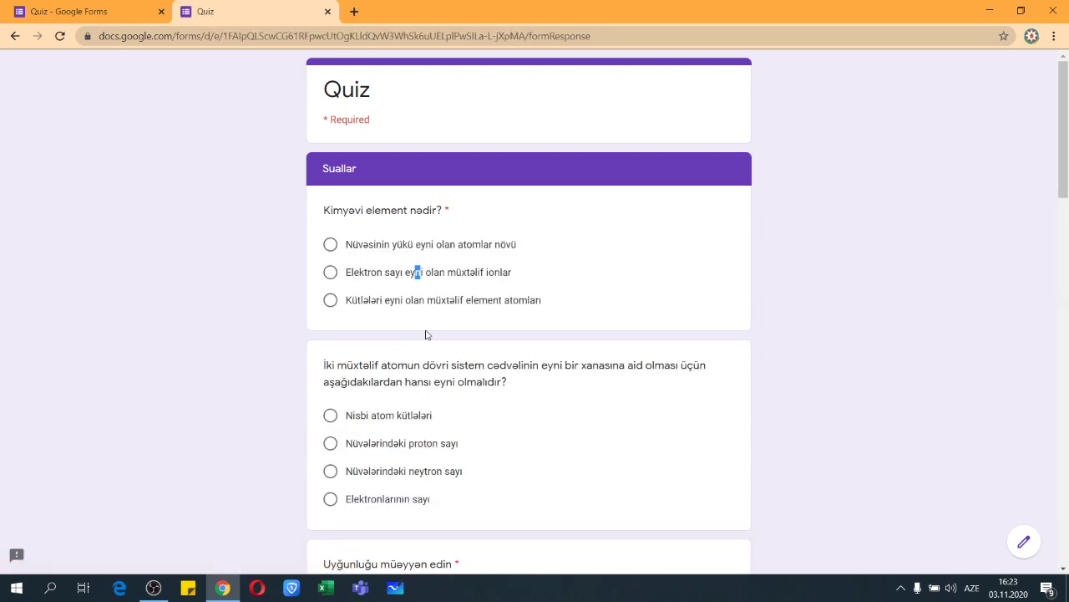
scroll(465, 529, down, 20)
scroll(475, 508, up, 20)
scroll(492, 519, up, 1)
click(108, 10)
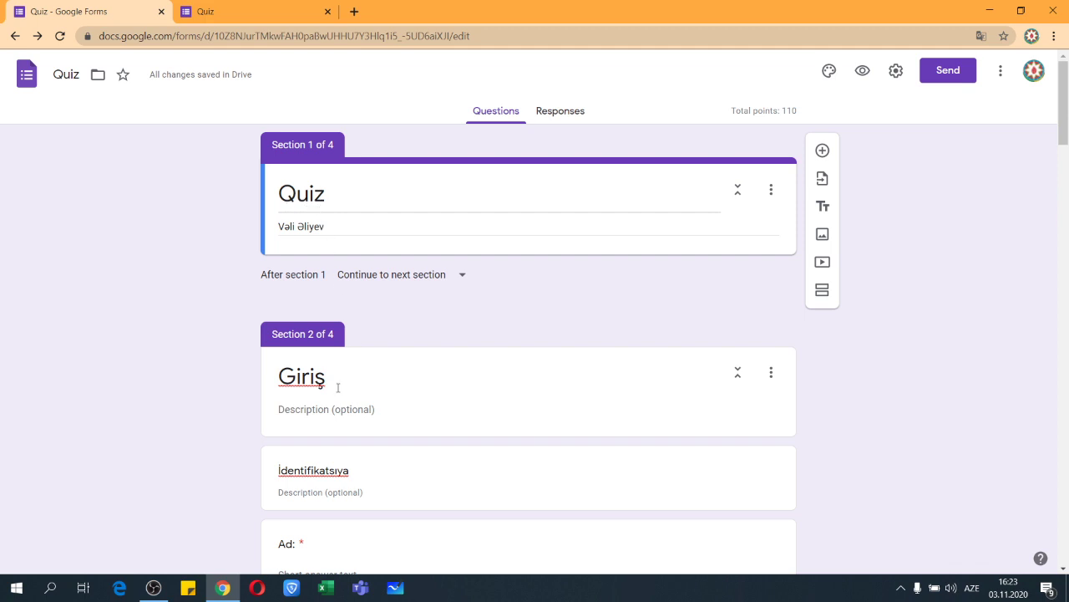
click(262, 9)
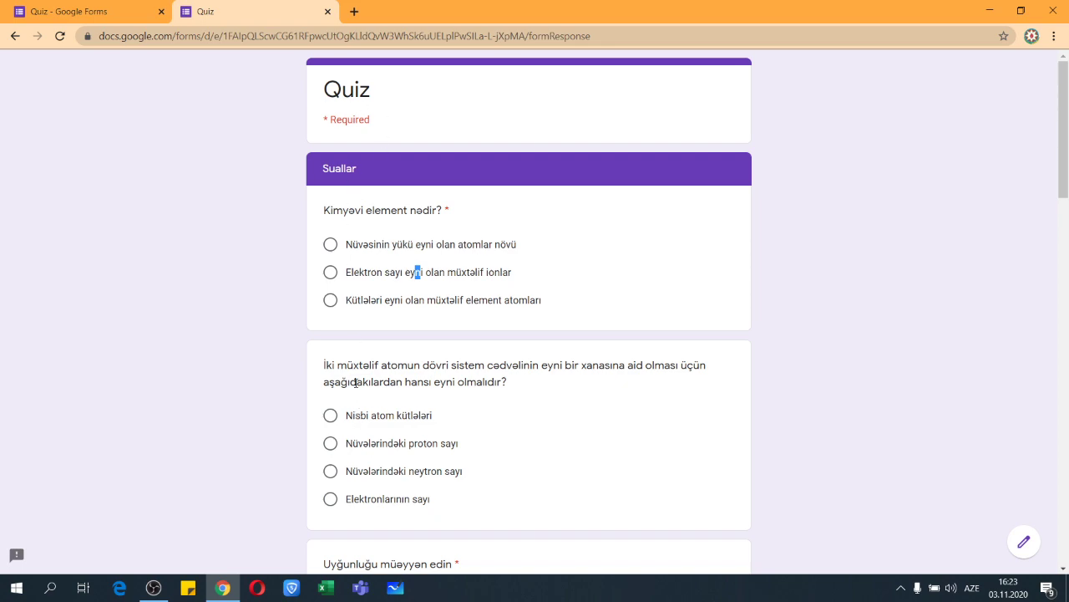
scroll(401, 304, down, 11)
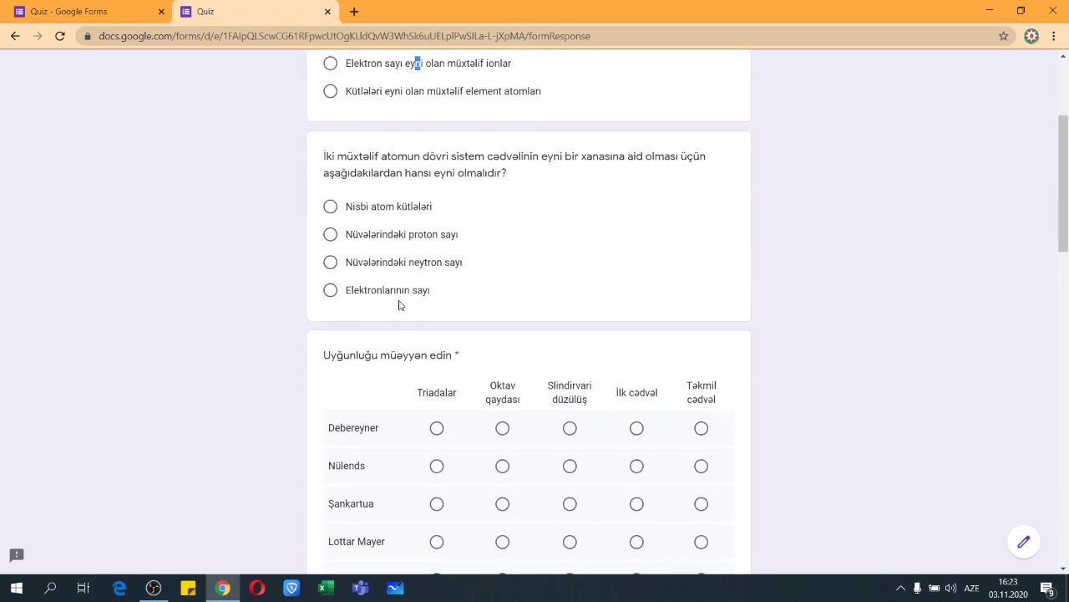
scroll(476, 304, up, 9)
scroll(478, 304, up, 3)
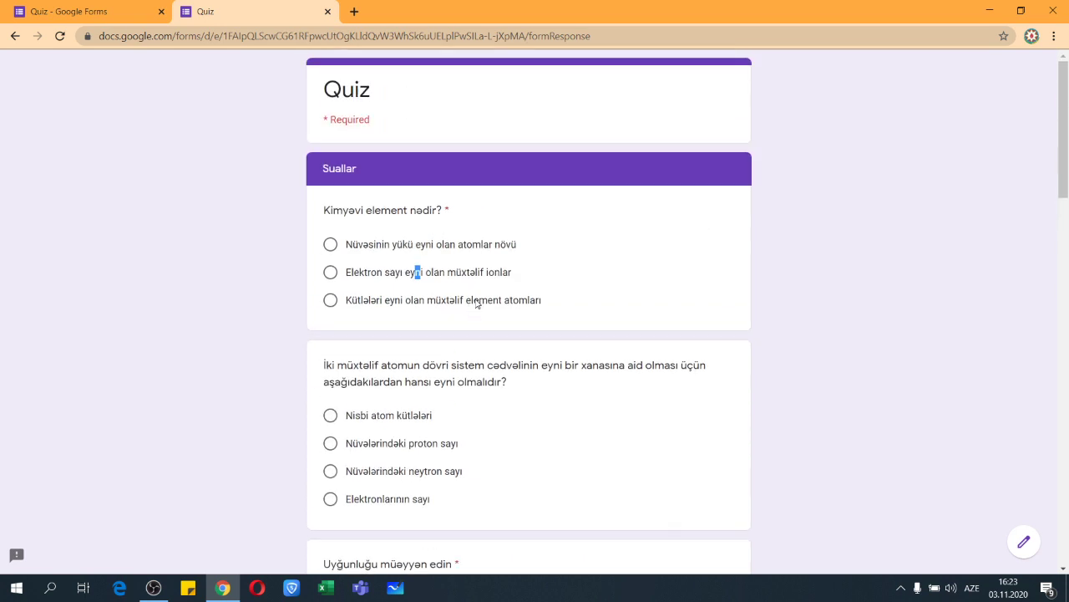
Close the preview without submitting the answers and look over the Giriş section in the form editor.
click(327, 11)
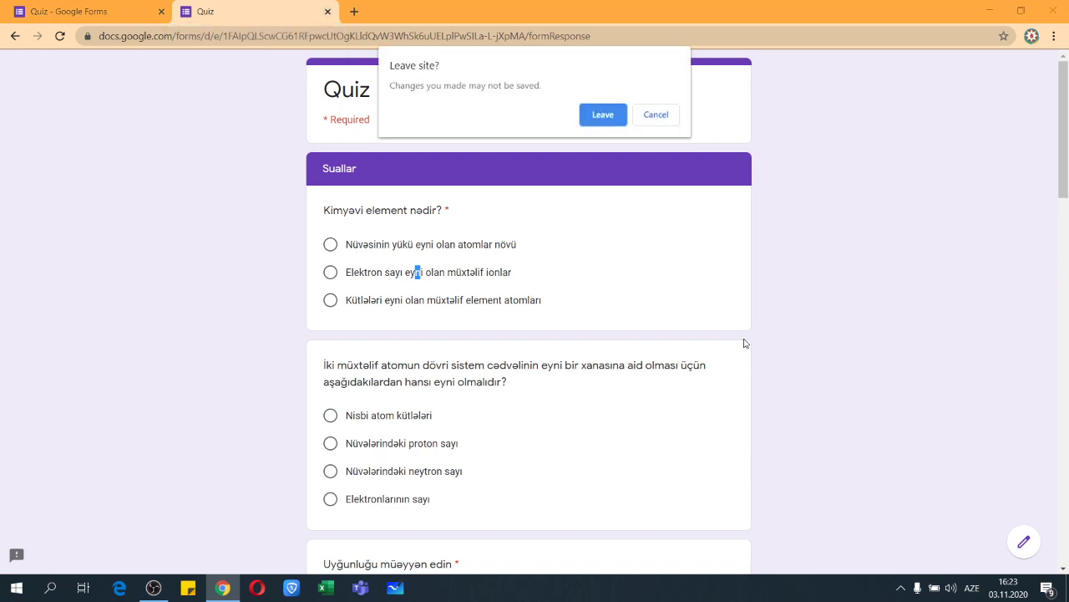
click(610, 116)
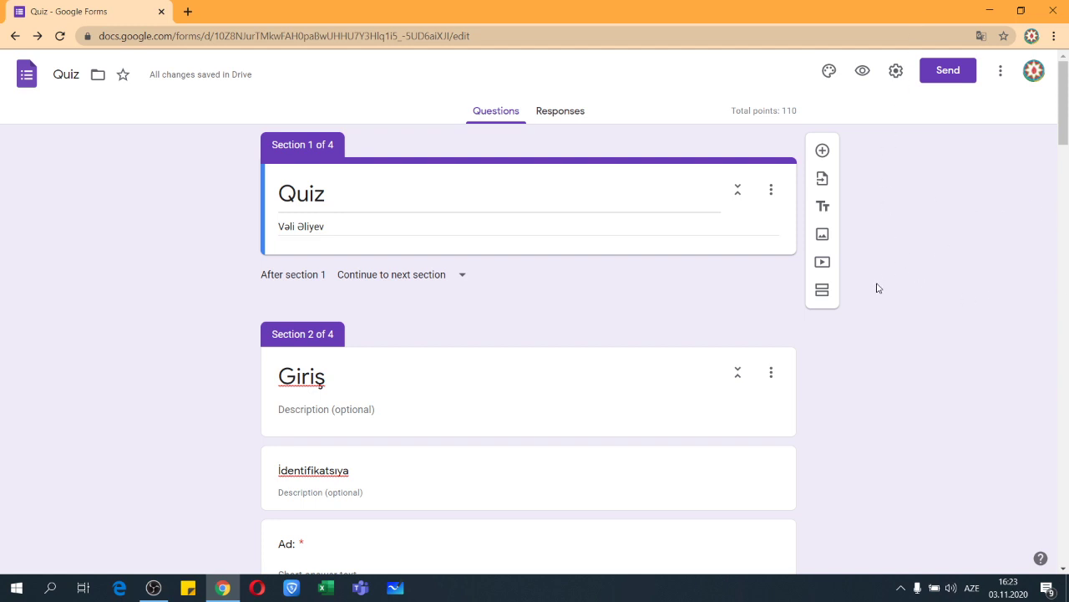
scroll(556, 339, down, 10)
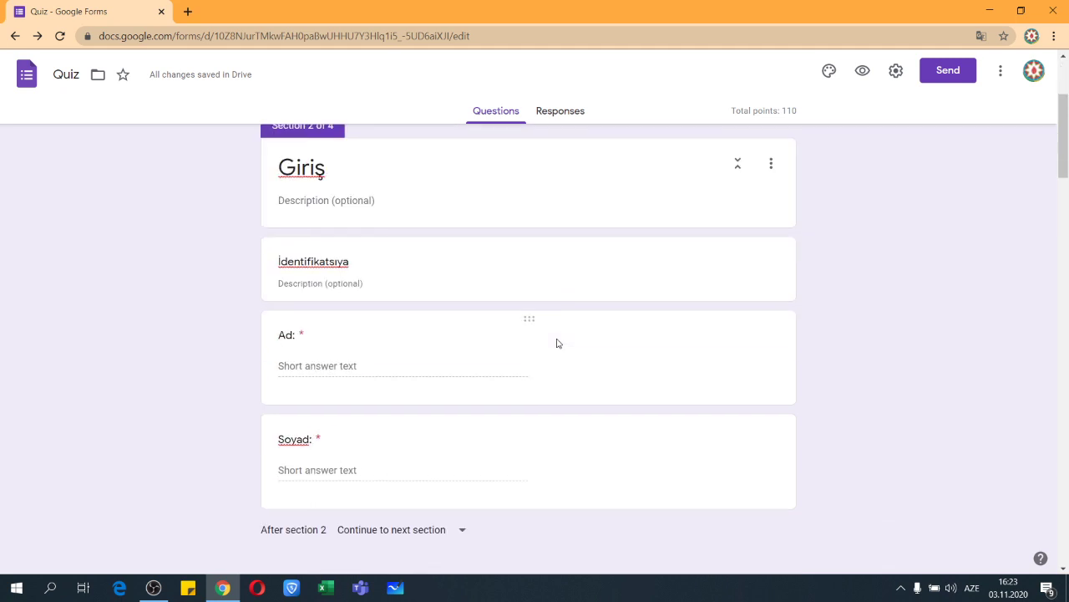
scroll(557, 340, up, 10)
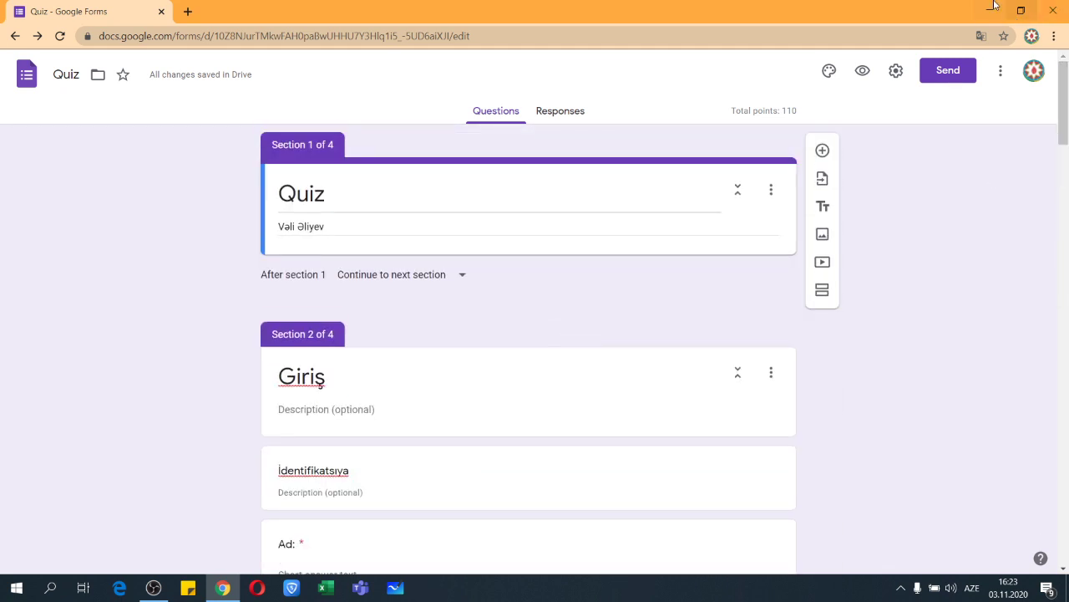
Insert the coloured pencils picture from the Work and School themes as the form's header image.
click(827, 74)
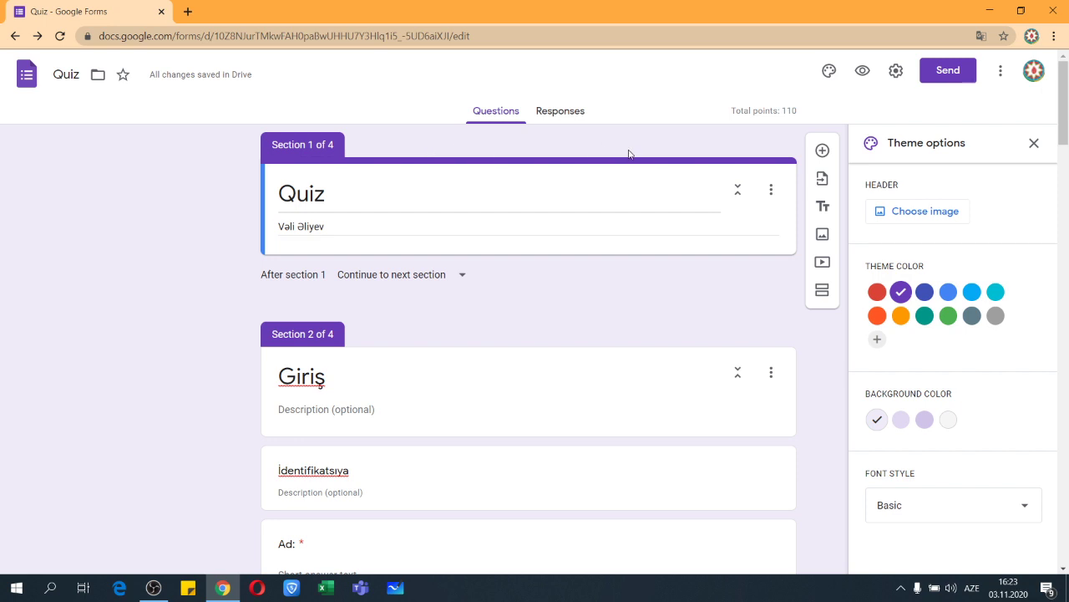
click(902, 211)
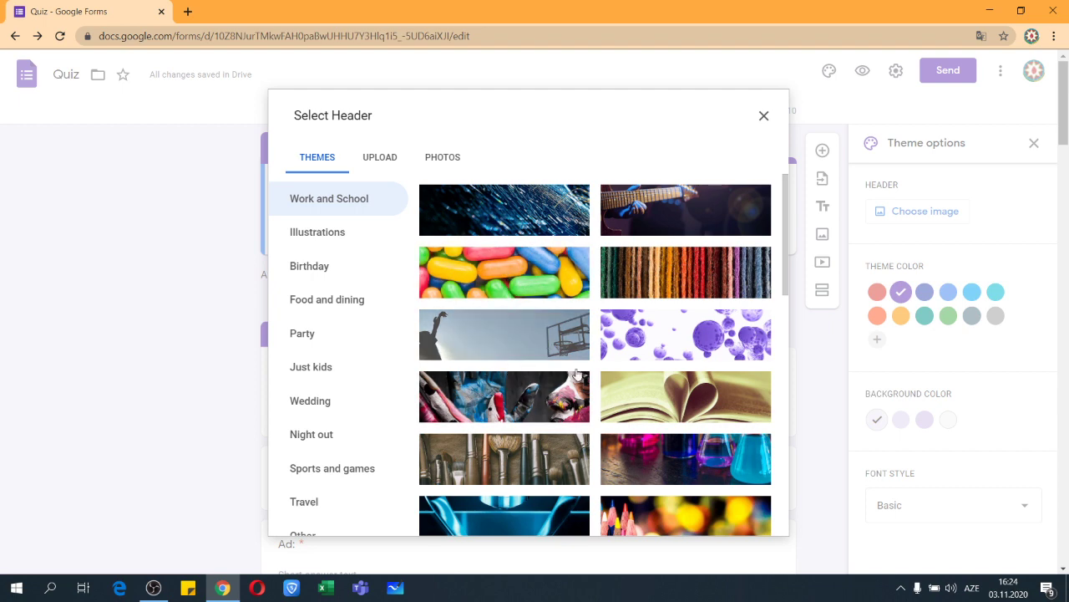
scroll(648, 467, down, 3)
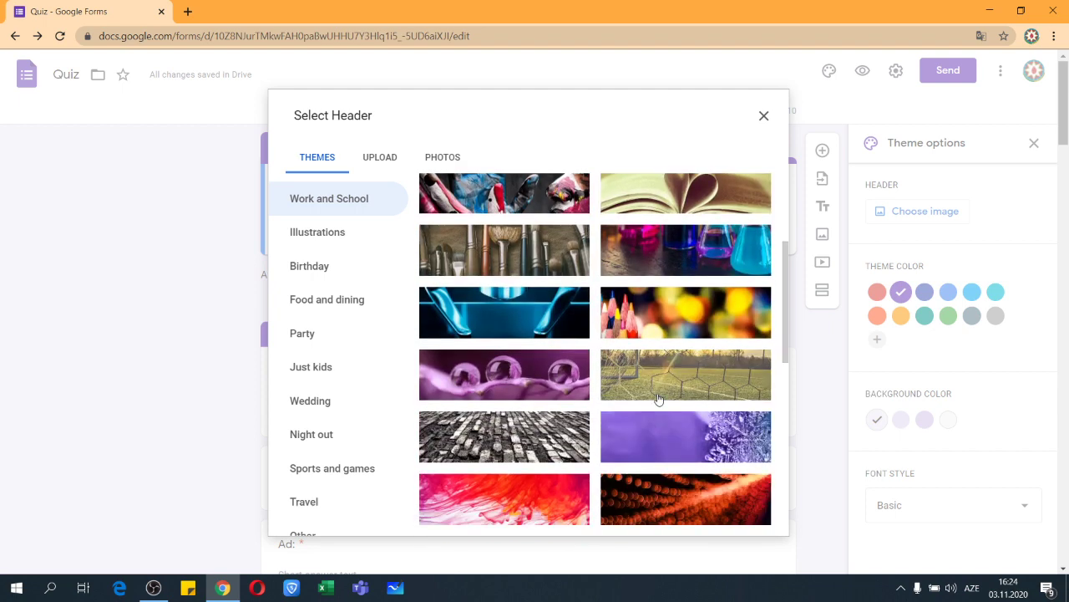
click(666, 316)
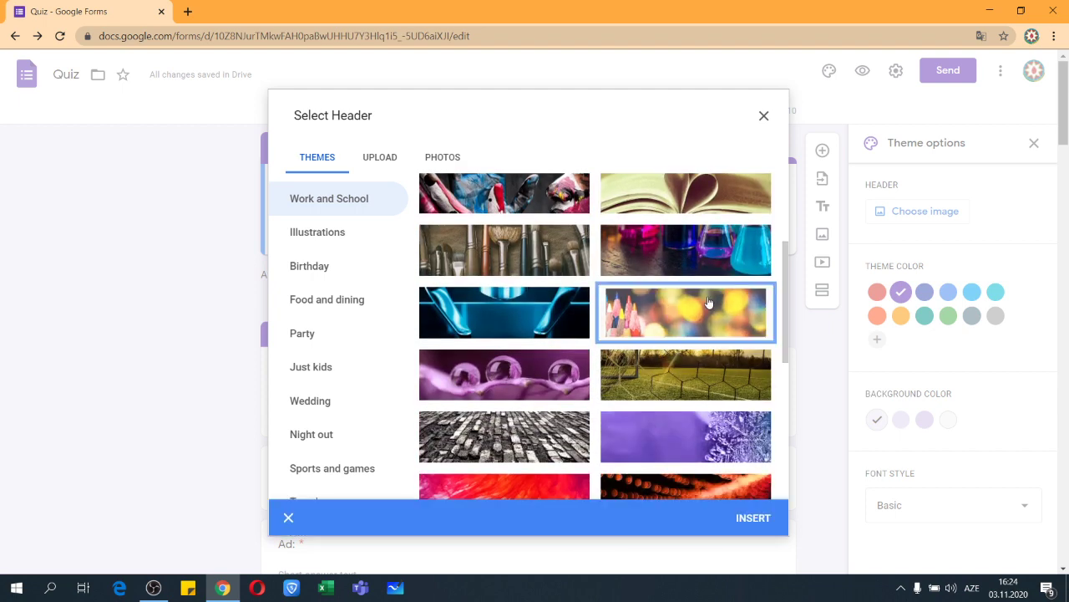
click(752, 520)
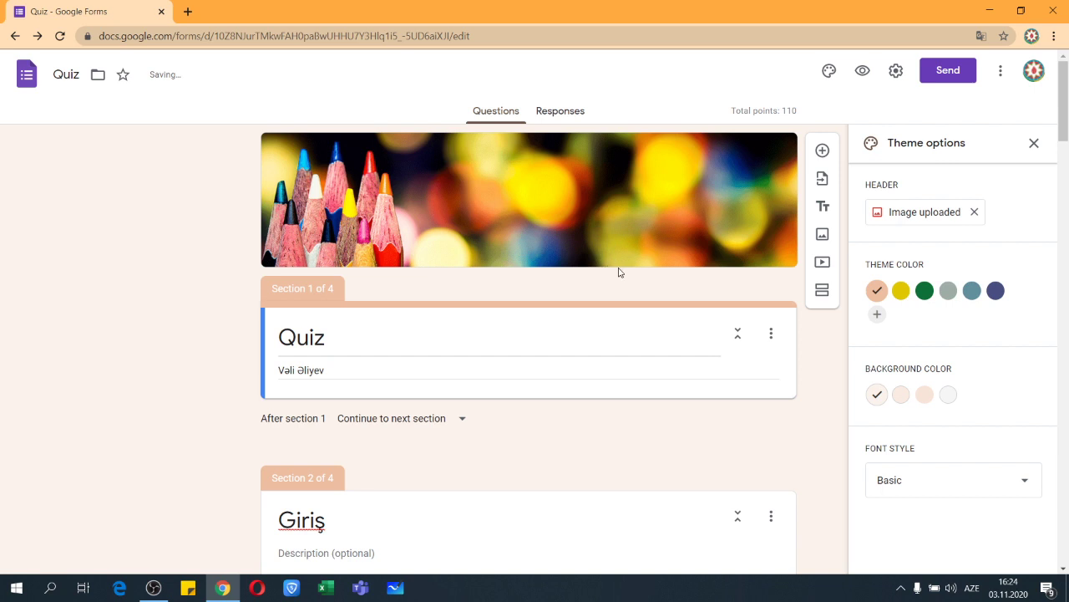
Set the form's theme color to grey and its background to the darkest grey shade offered.
click(946, 293)
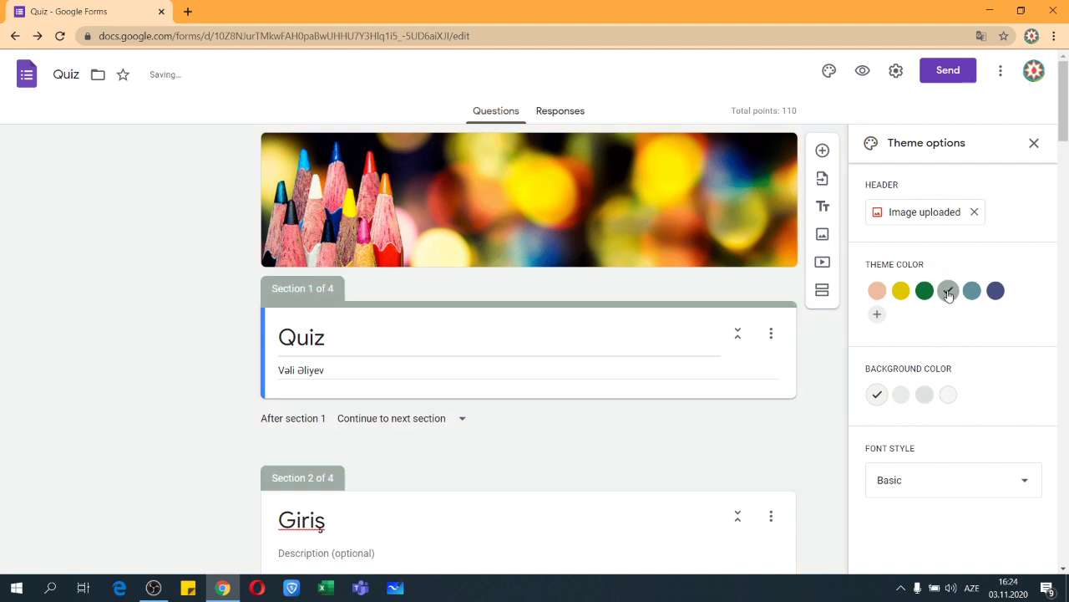
click(928, 397)
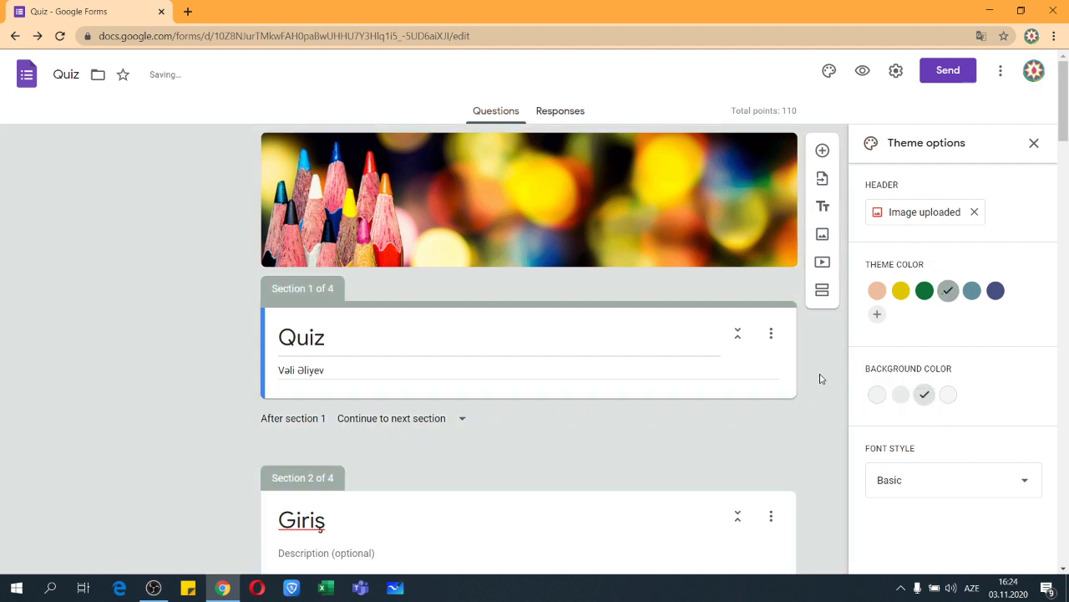
scroll(906, 350, down, 3)
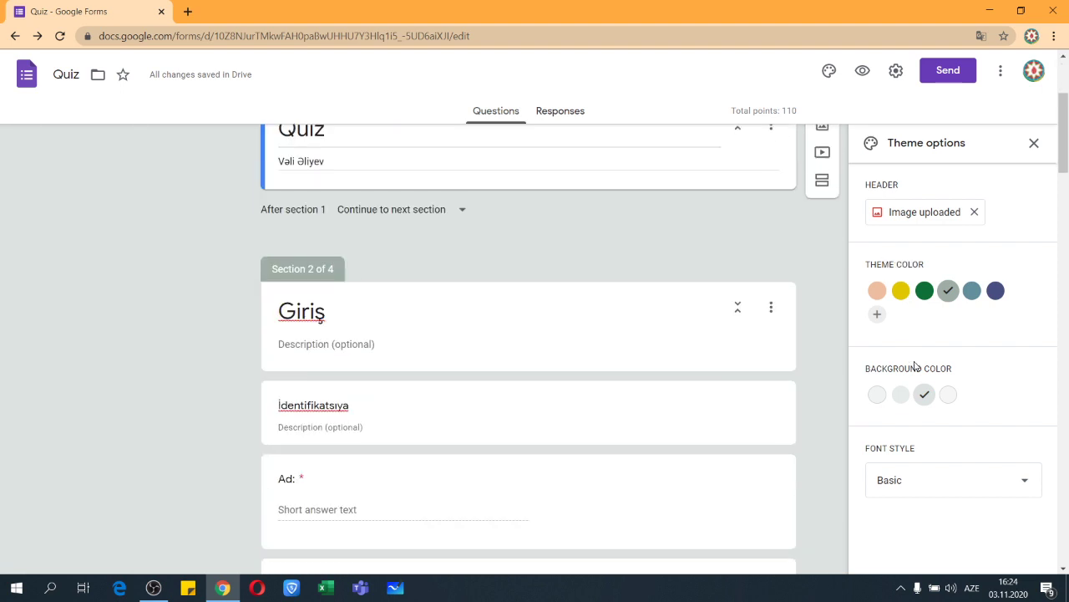
Try the Formal font style on the form, return to Basic and close the theme options.
click(1025, 489)
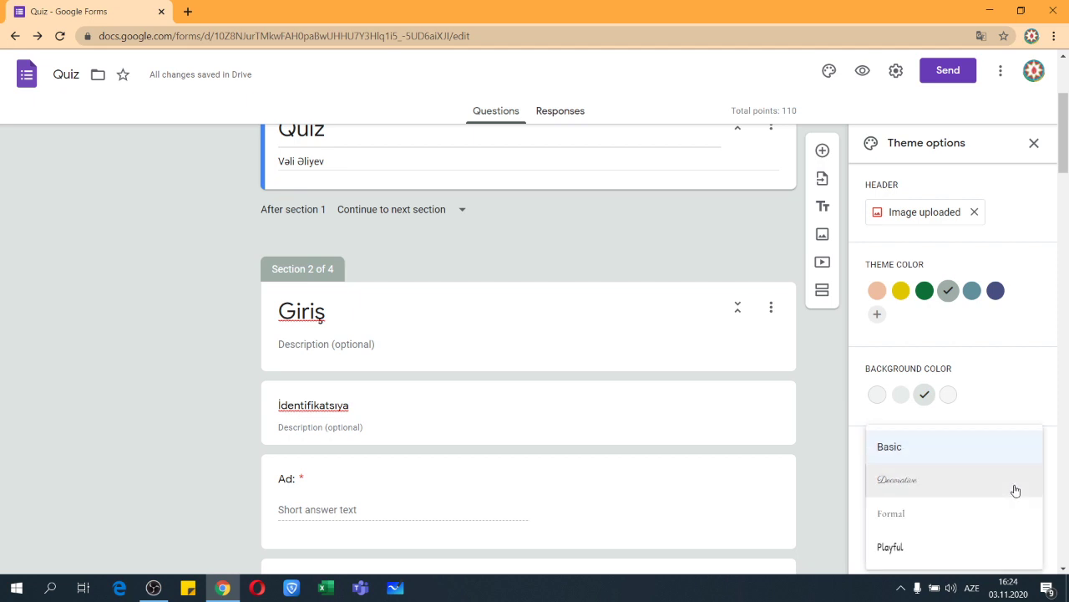
click(931, 513)
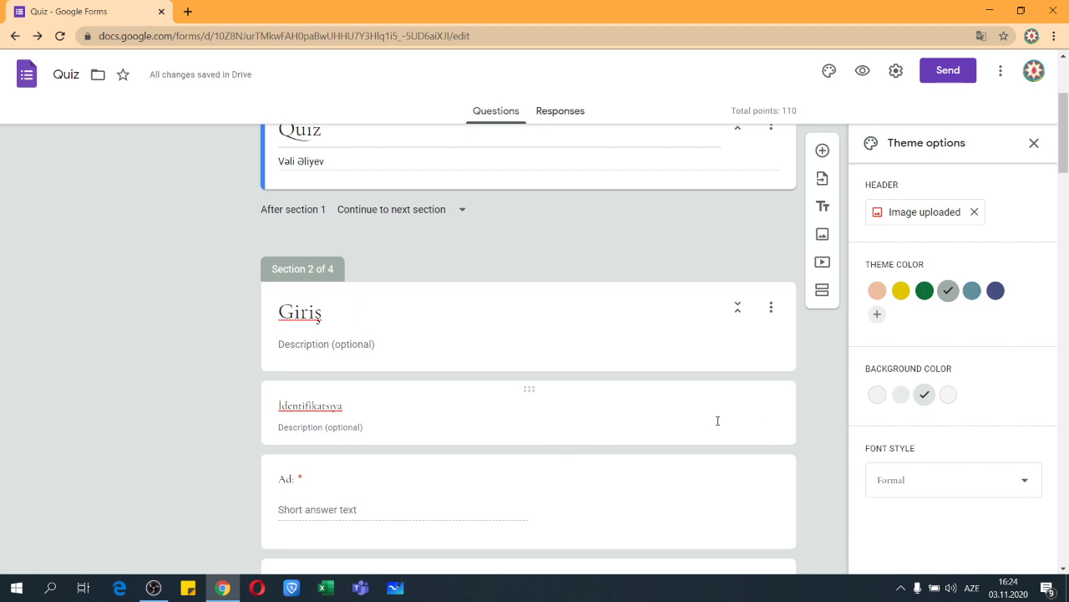
click(1026, 489)
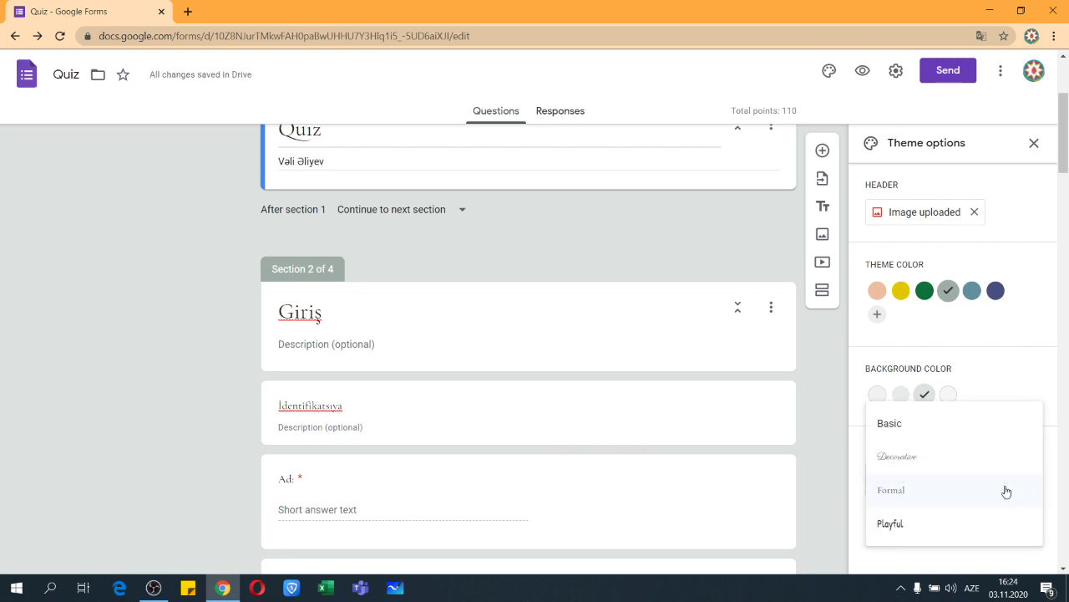
click(875, 428)
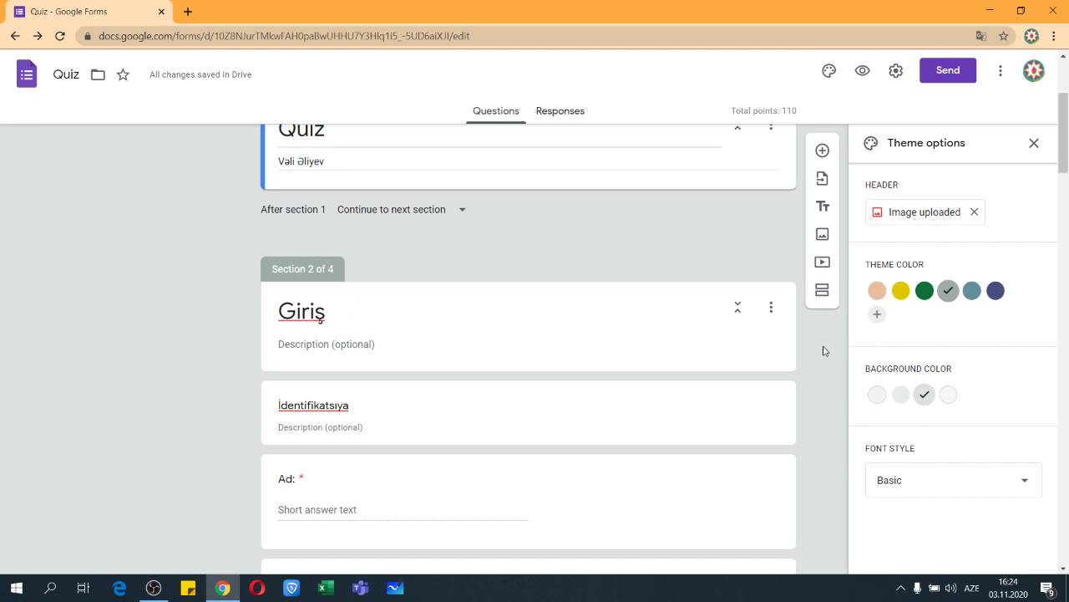
click(1034, 143)
scroll(908, 263, up, 3)
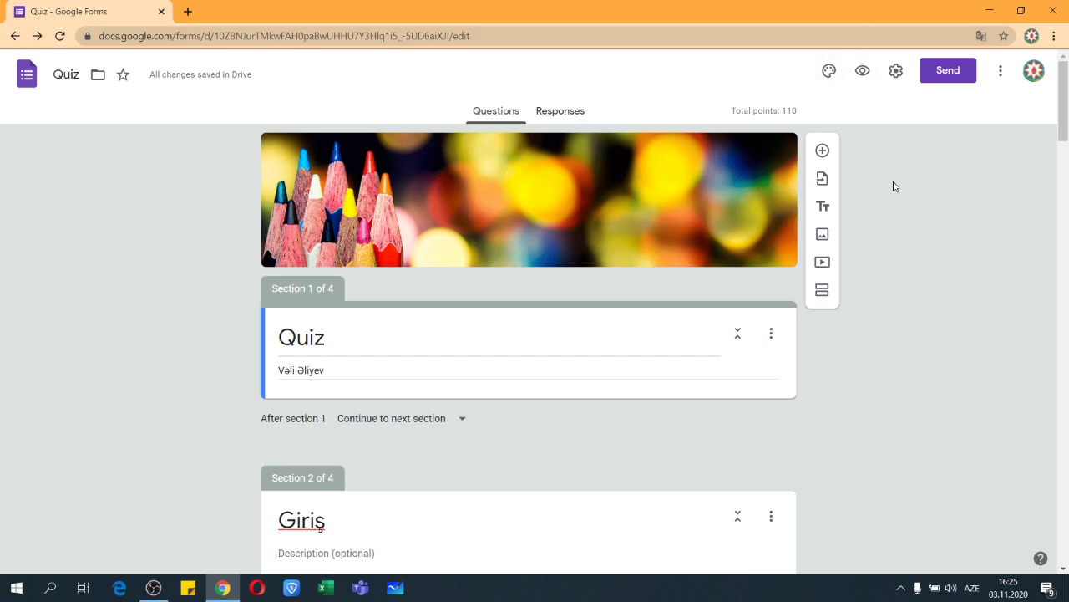
In the form's presentation settings, enable the progress bar and shuffled question order.
click(896, 74)
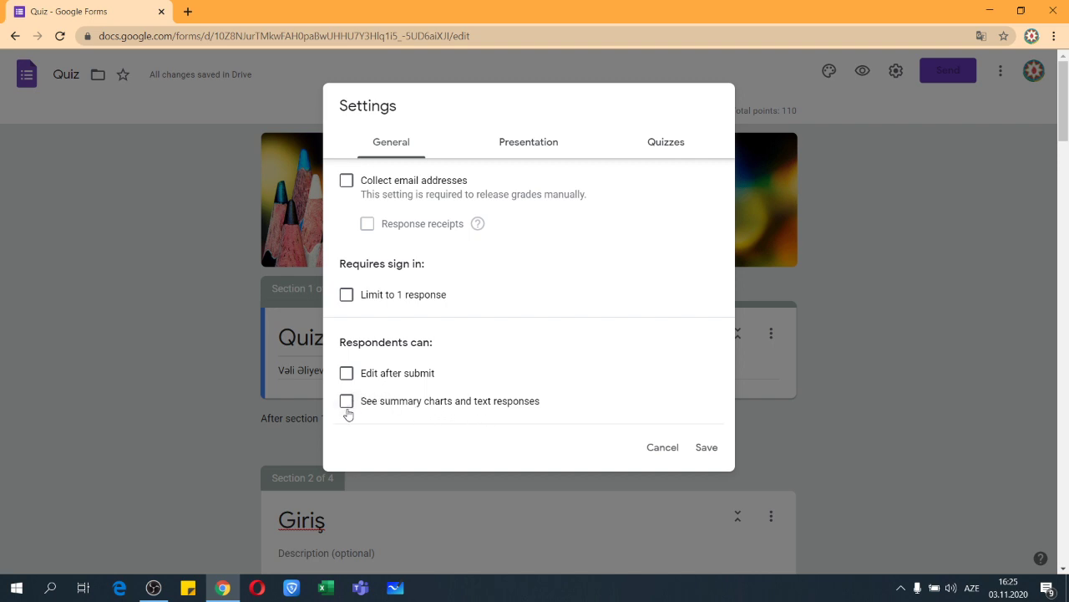
click(529, 144)
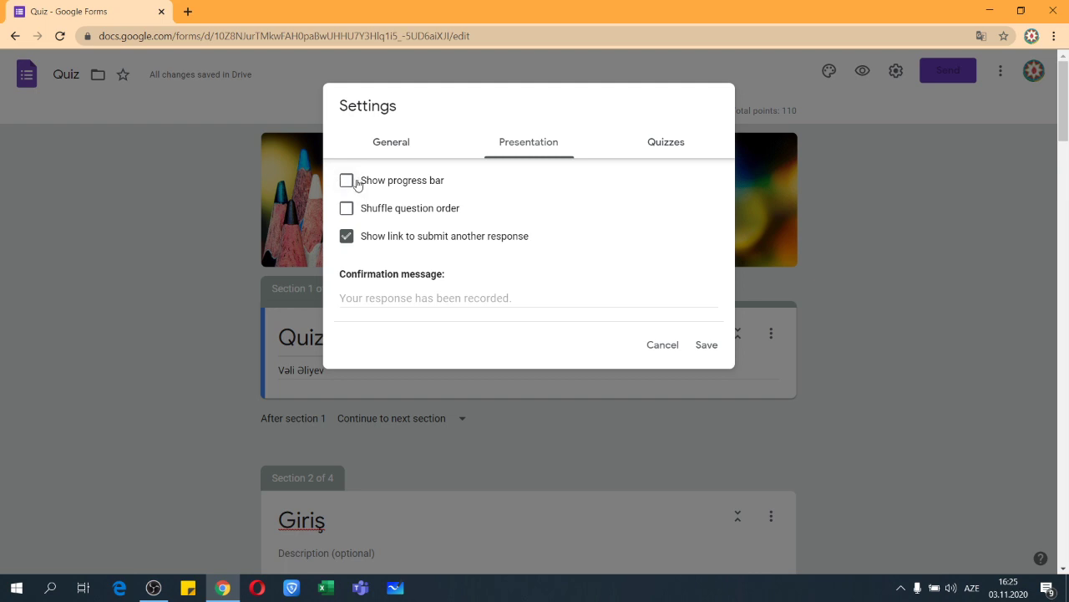
click(355, 185)
click(347, 208)
Set the confirmation message shown after submission to "Təşəkkürlər!".
click(395, 294)
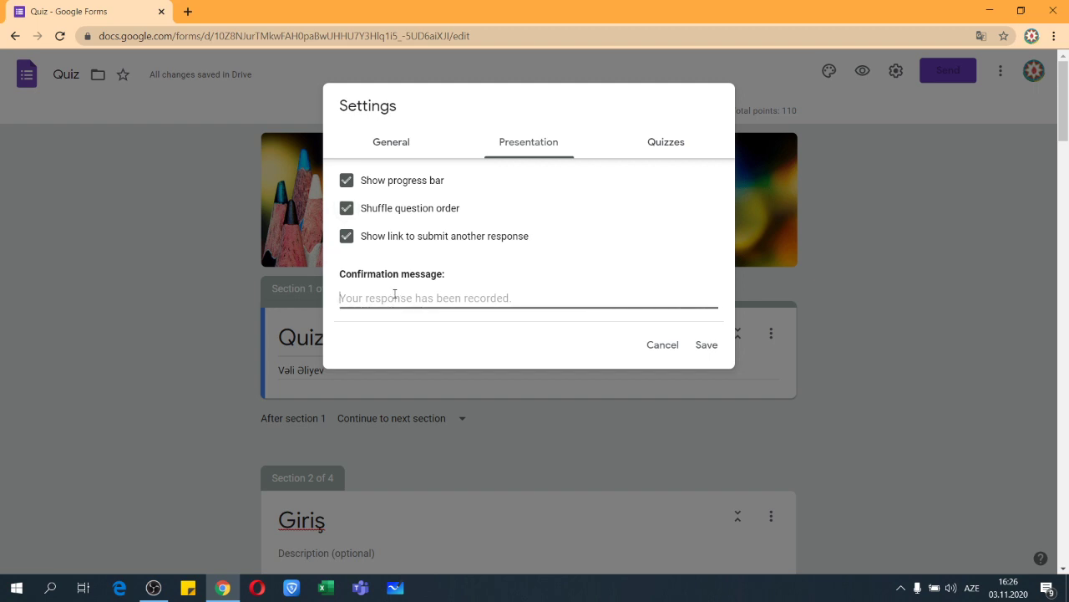
text(Təs)
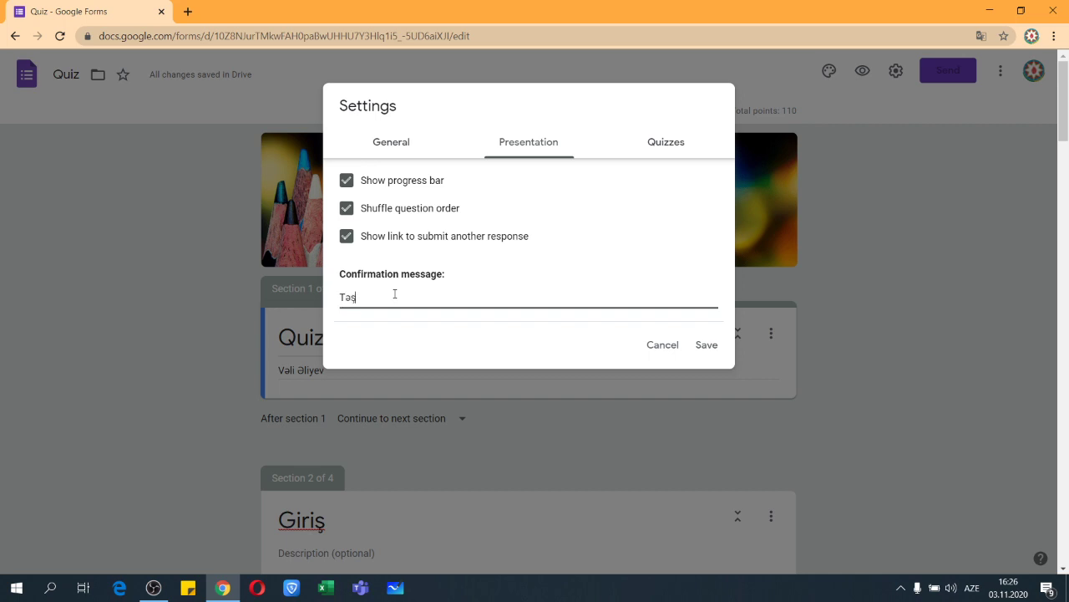
text(əkkürl)
key(Return)
text(t)
key(BackSpace)
key(BackSpace)
text(lə)
click(579, 344)
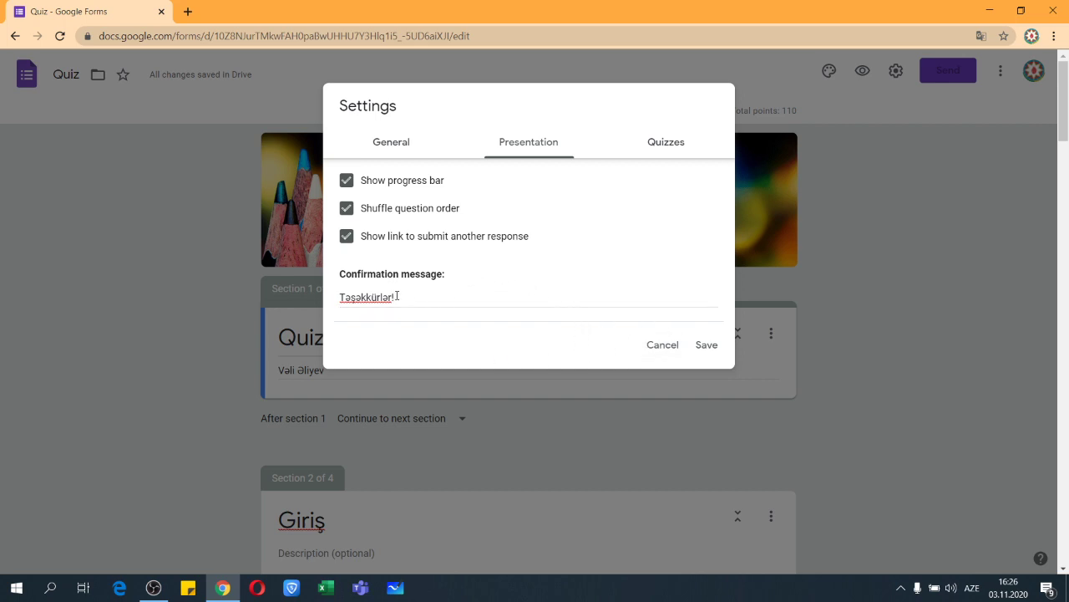
click(668, 143)
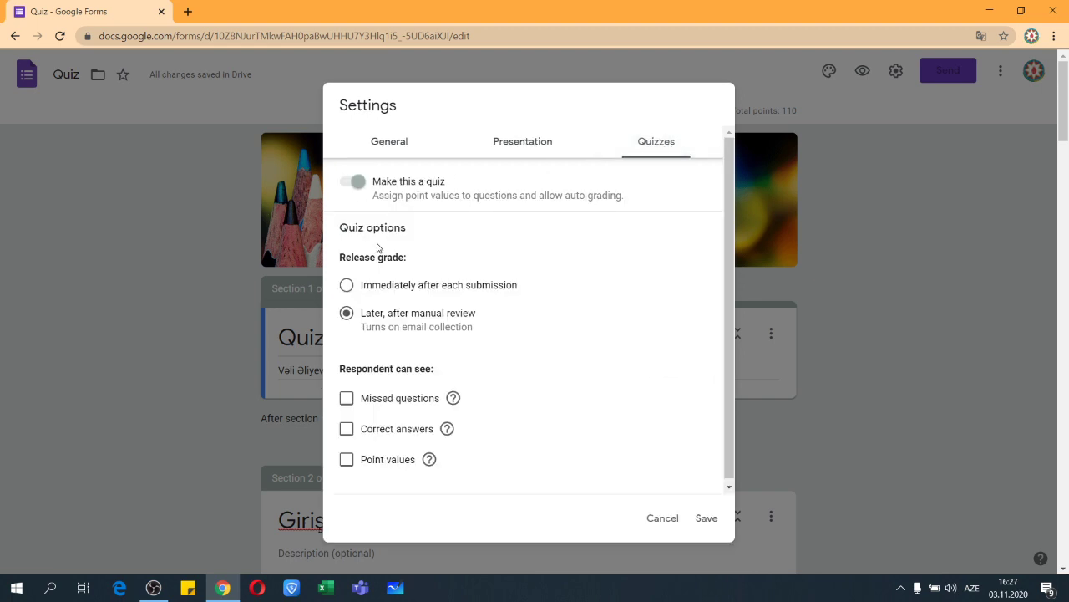
click(364, 185)
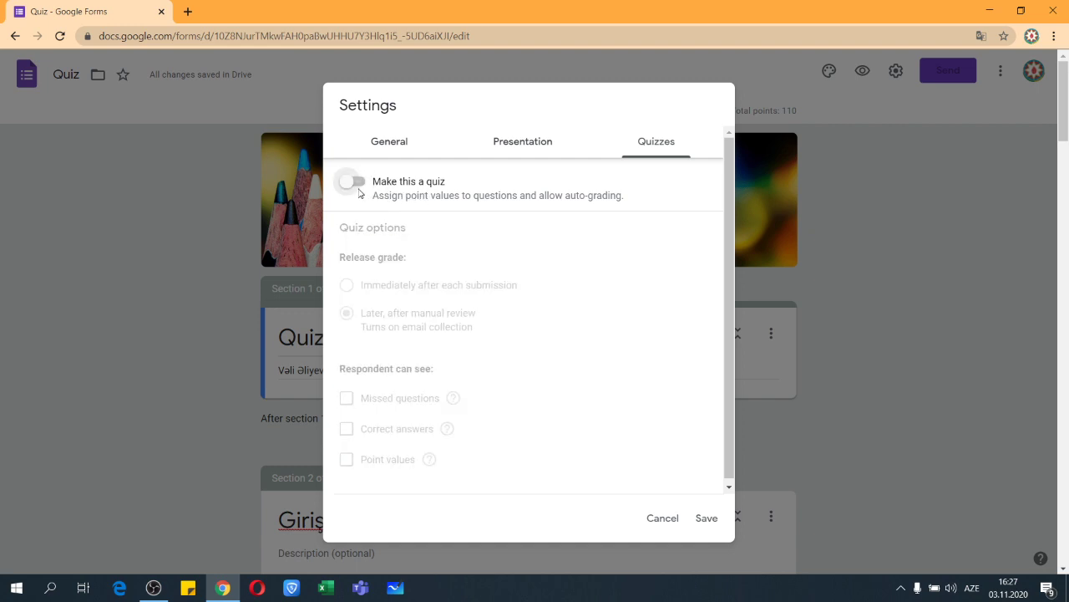
click(896, 240)
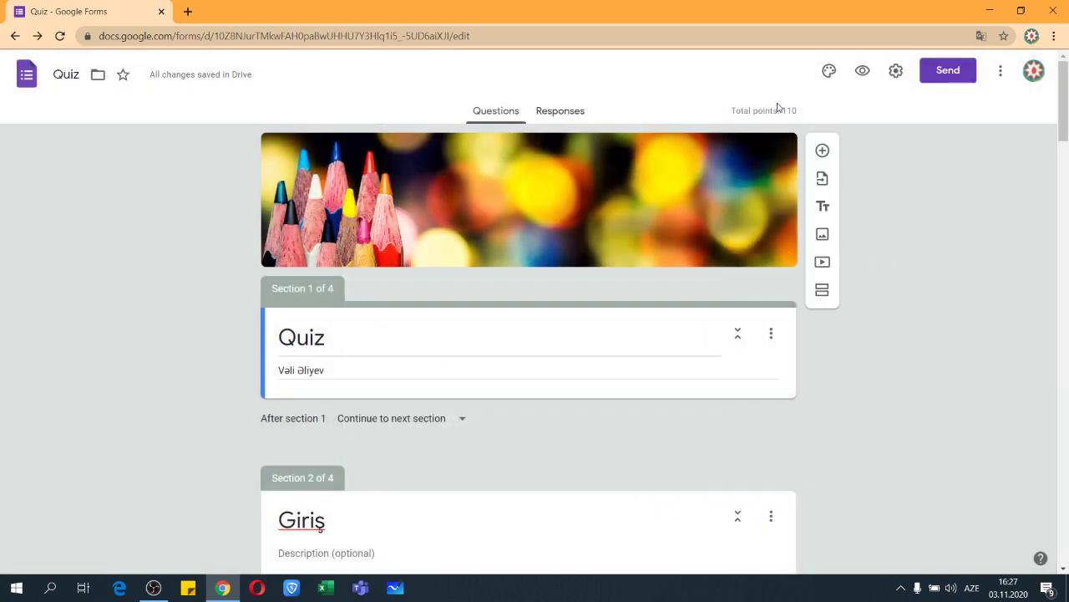
Turn off the form's quiz mode, save the settings and look through the questions.
click(893, 75)
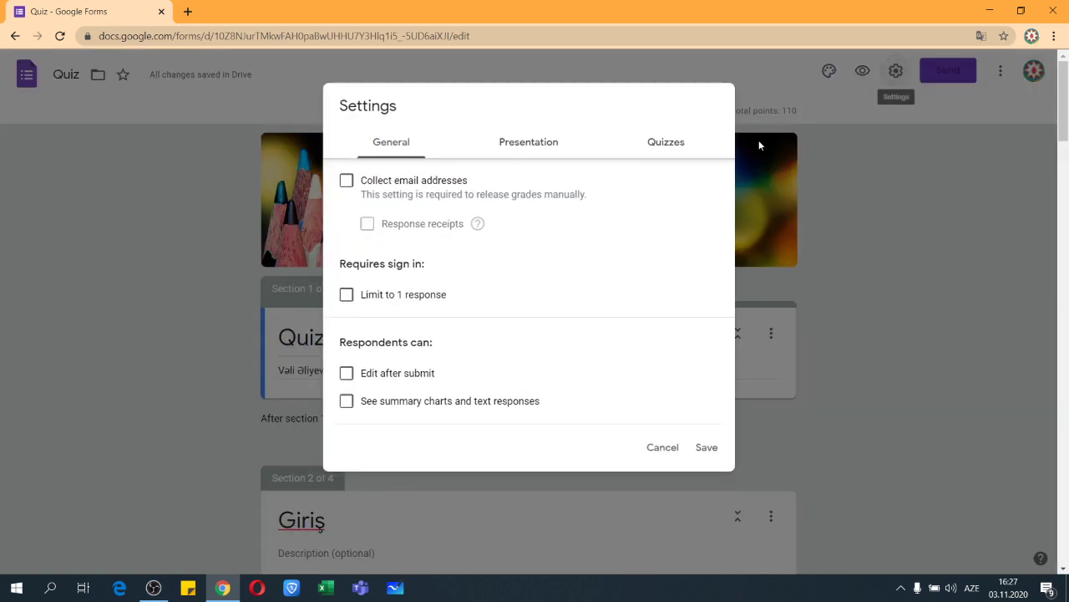
click(658, 144)
click(357, 183)
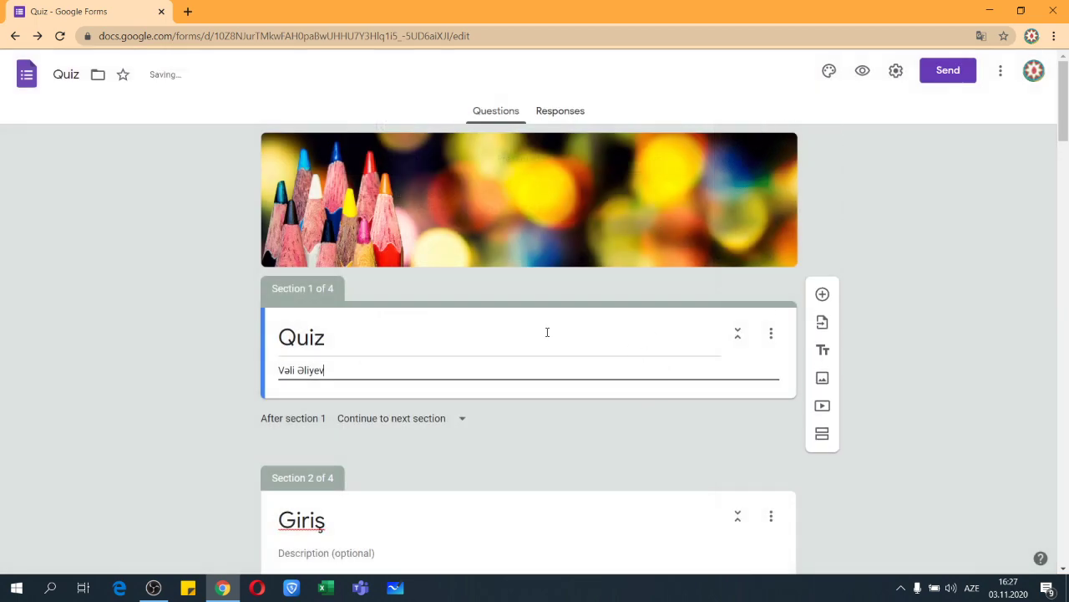
scroll(580, 386, down, 15)
scroll(580, 387, up, 14)
scroll(582, 390, up, 1)
scroll(582, 390, down, 10)
scroll(582, 390, up, 10)
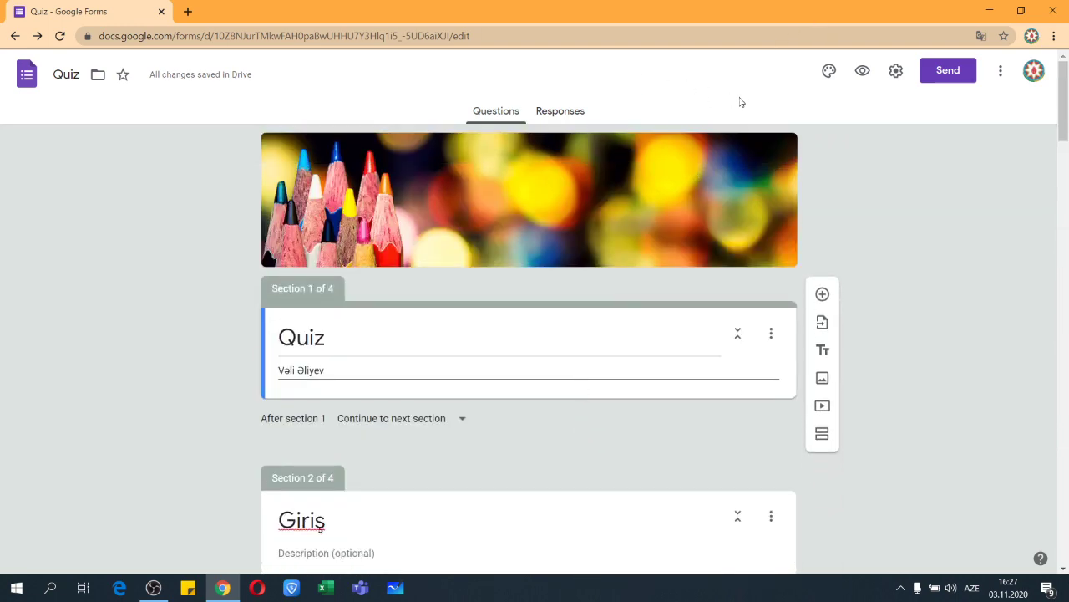
Make the form a quiz again and set grades to be released immediately after each submission.
click(896, 70)
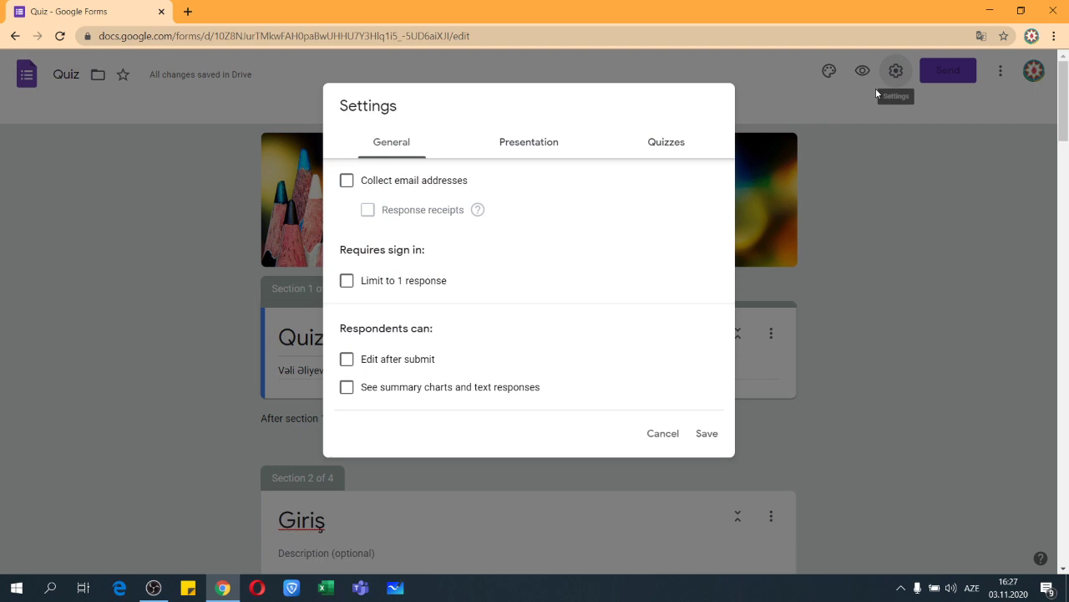
click(666, 149)
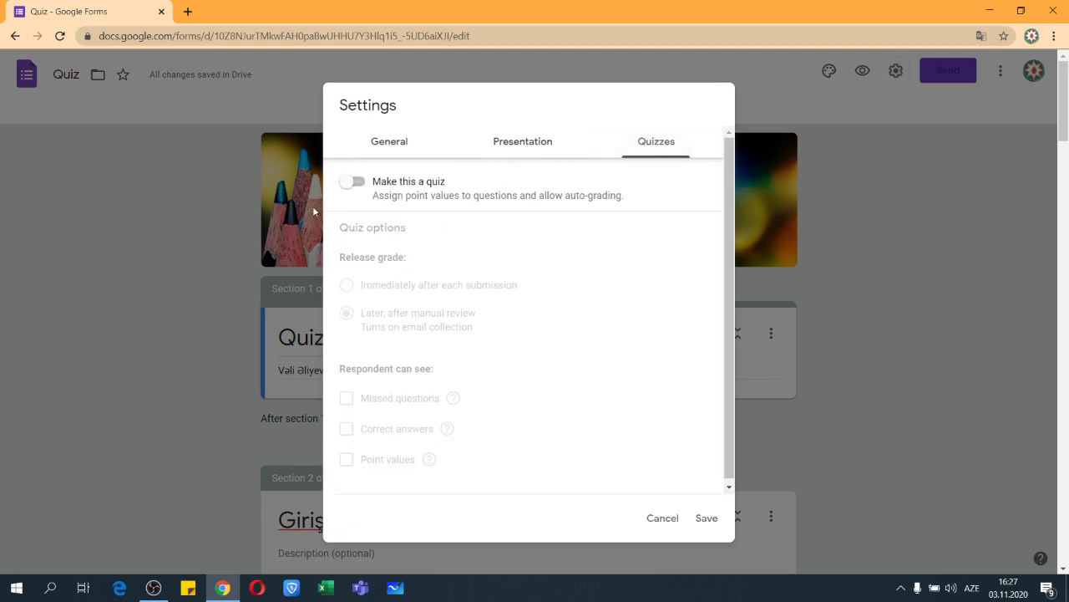
click(351, 183)
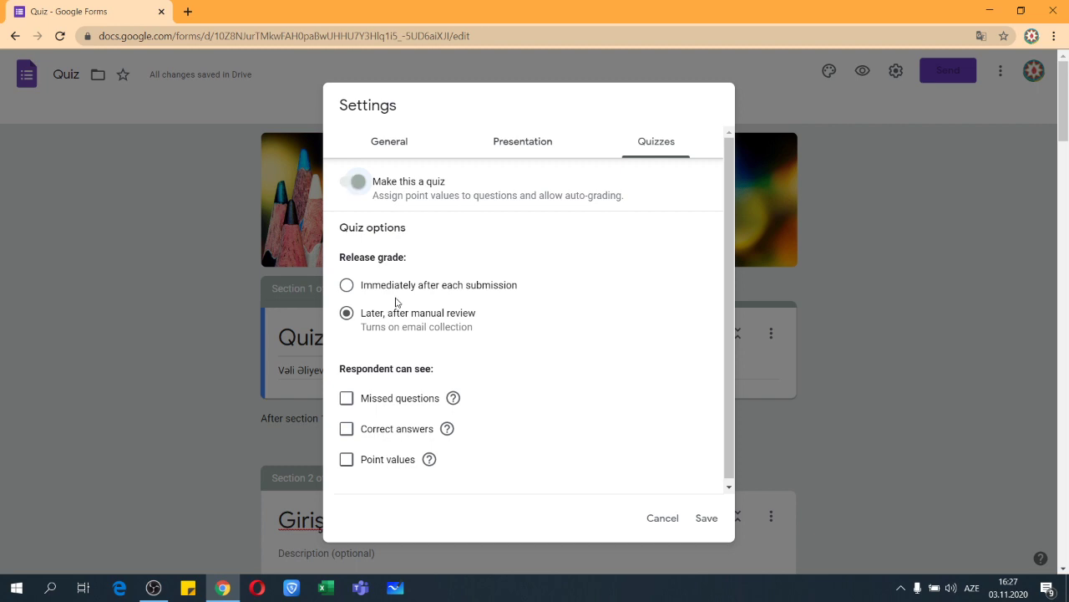
click(348, 288)
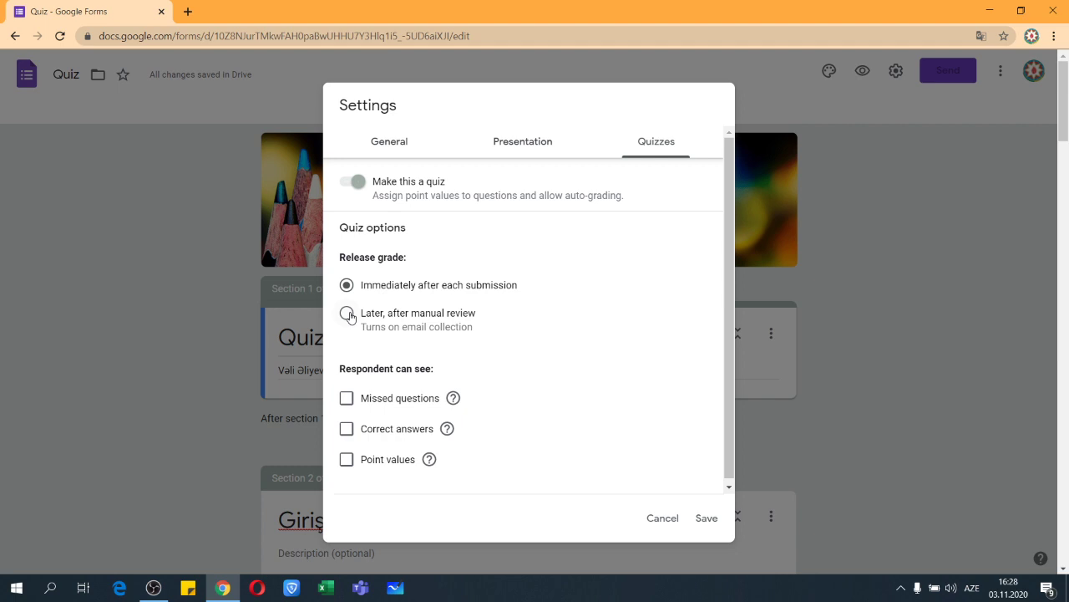
Let respondents see missed questions, correct answers and point values, and save the quiz settings.
click(346, 400)
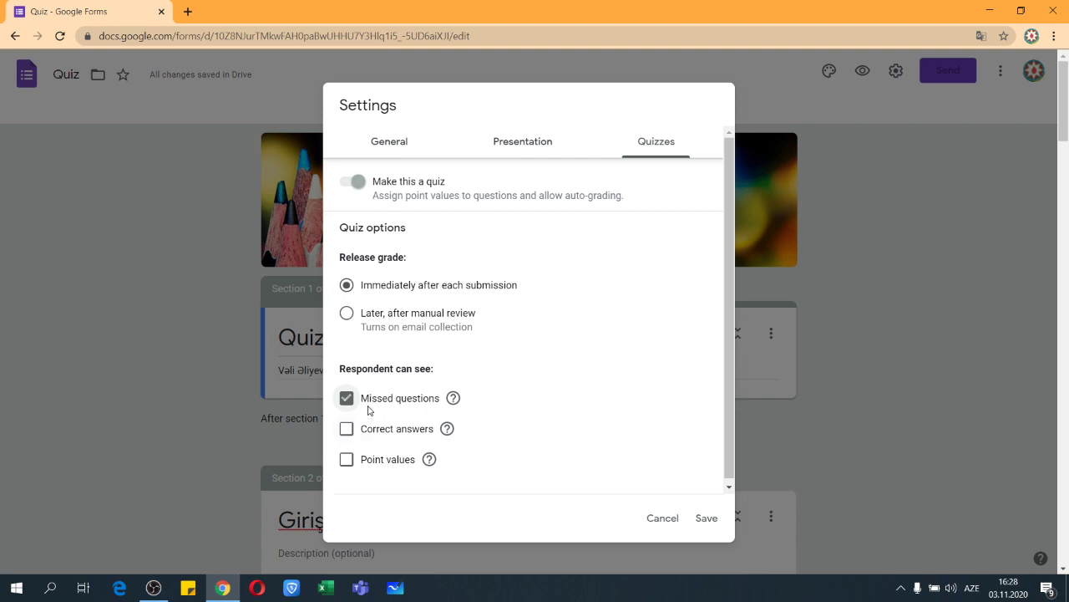
click(346, 428)
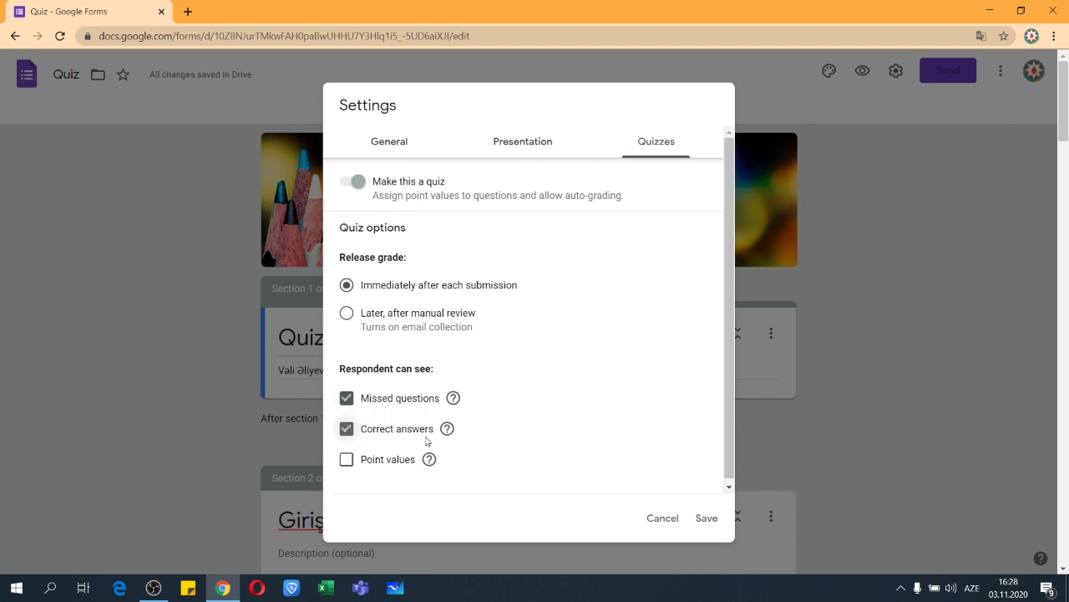
click(351, 463)
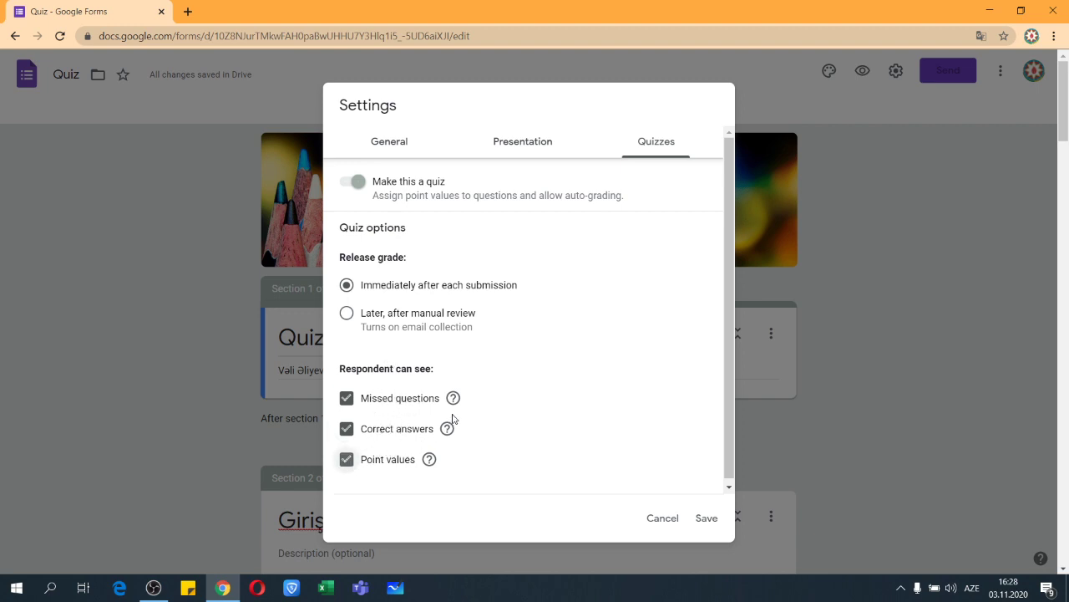
click(707, 518)
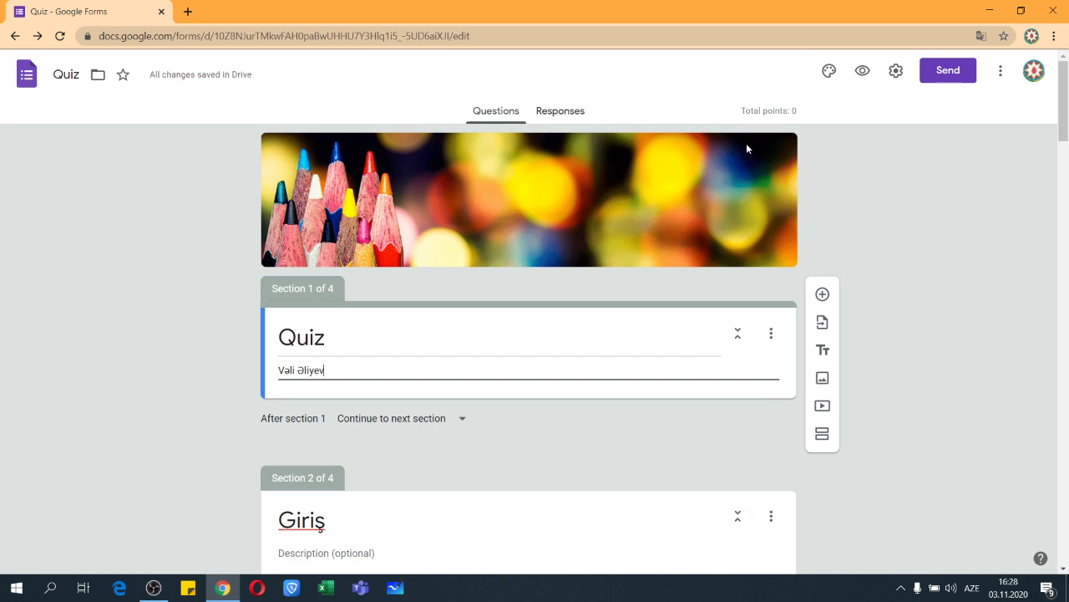
In the answer key of section 3's "Dövr üçün doğru olan bəndləri seçin:" question, mark the first, third and fifth options correct and assign 10 points.
scroll(597, 231, down, 5)
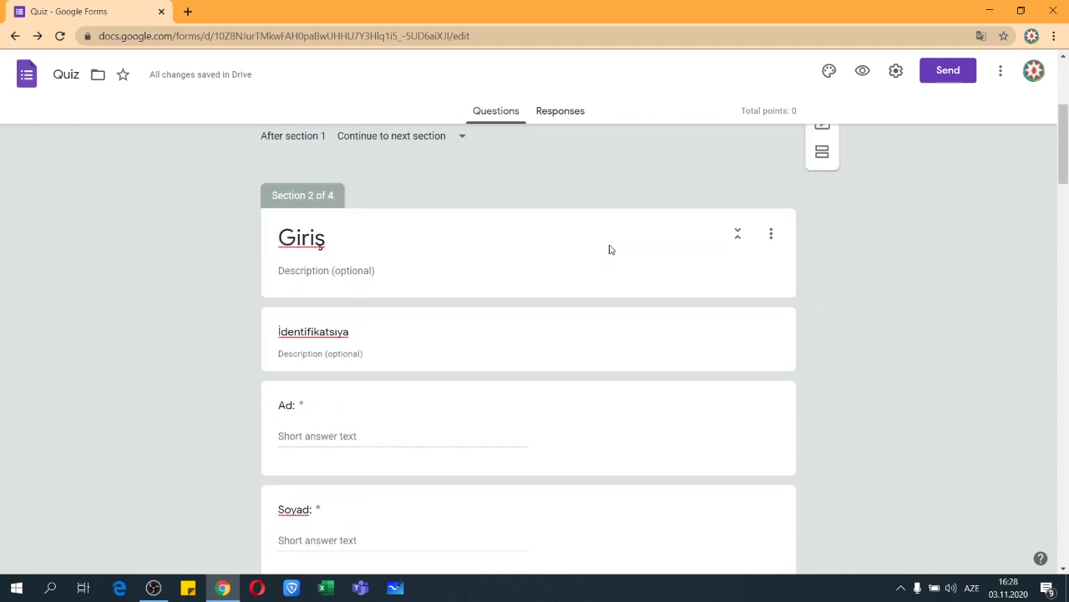
scroll(512, 228, down, 5)
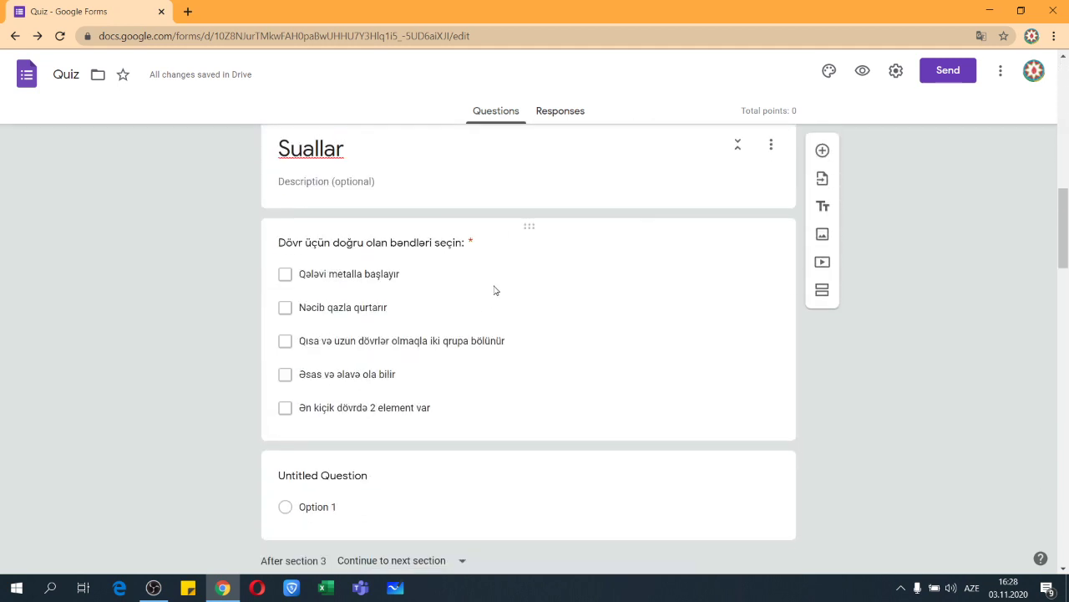
scroll(493, 292, down, 2)
click(544, 226)
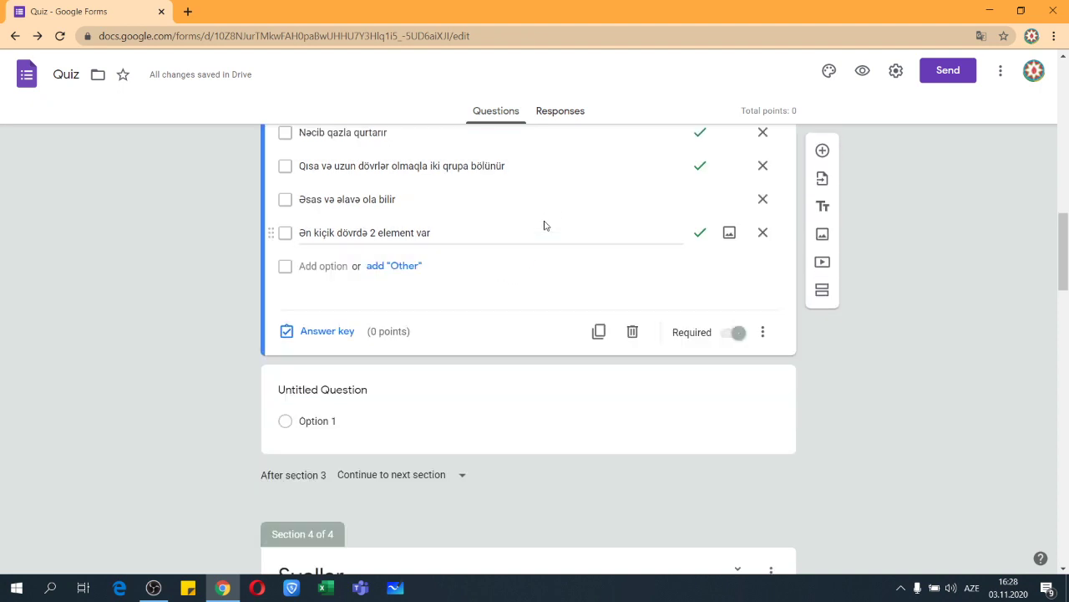
click(334, 334)
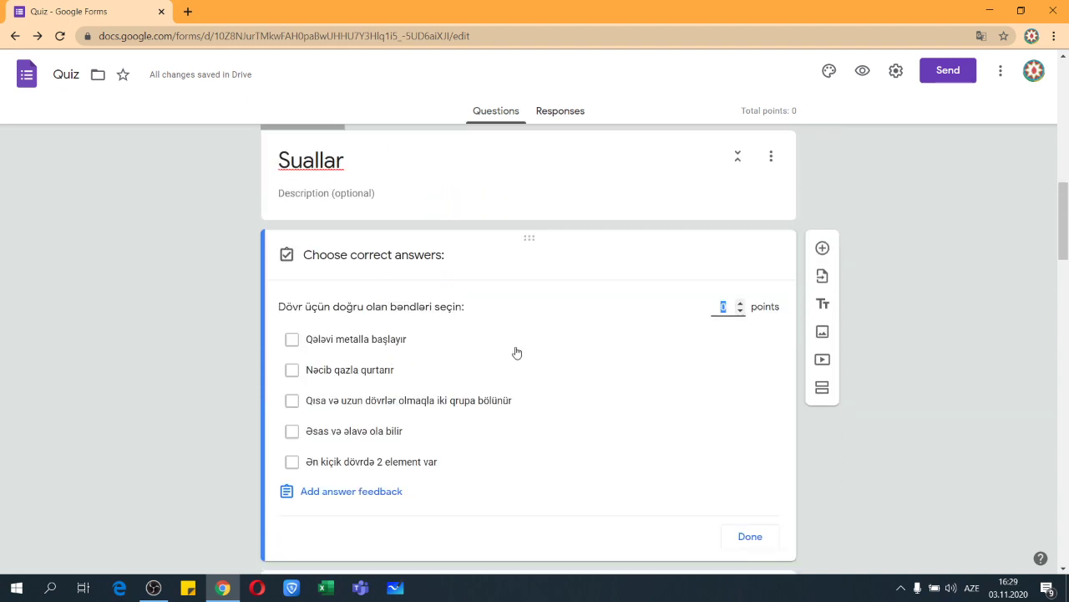
click(292, 339)
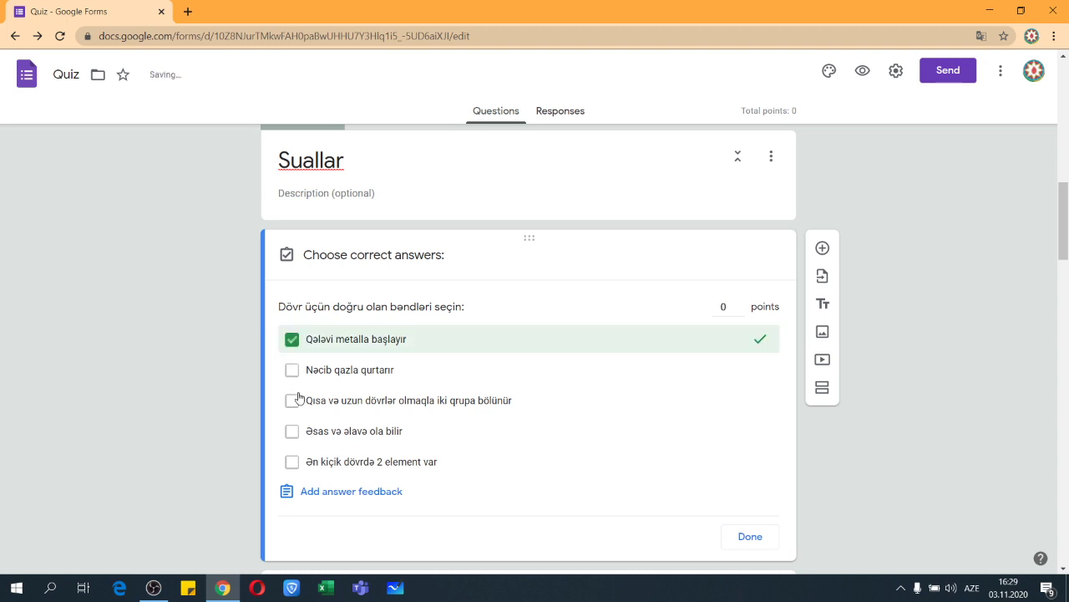
click(294, 400)
click(292, 462)
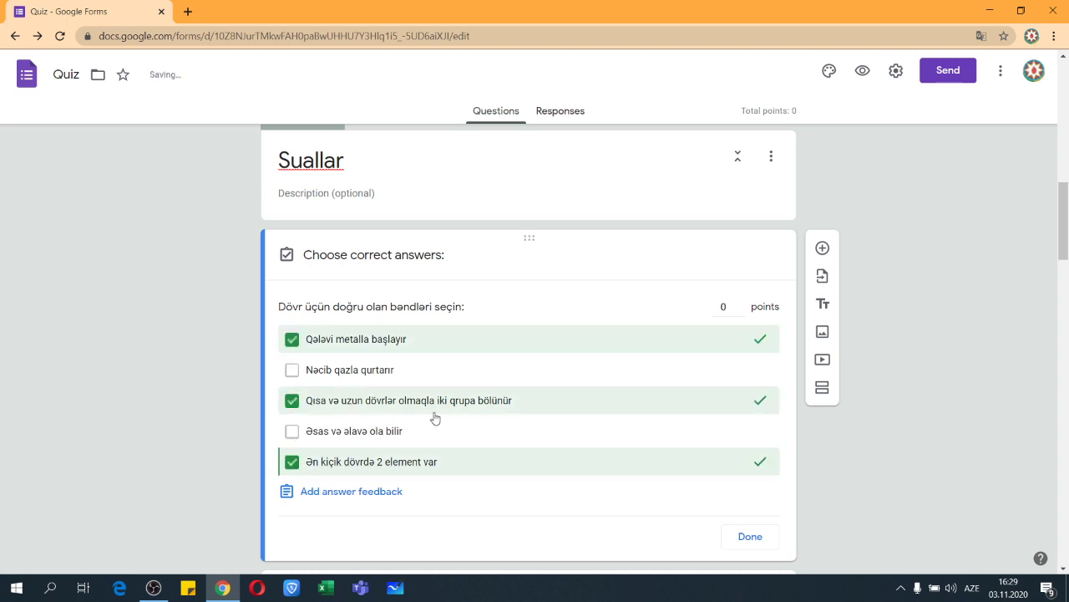
click(725, 306)
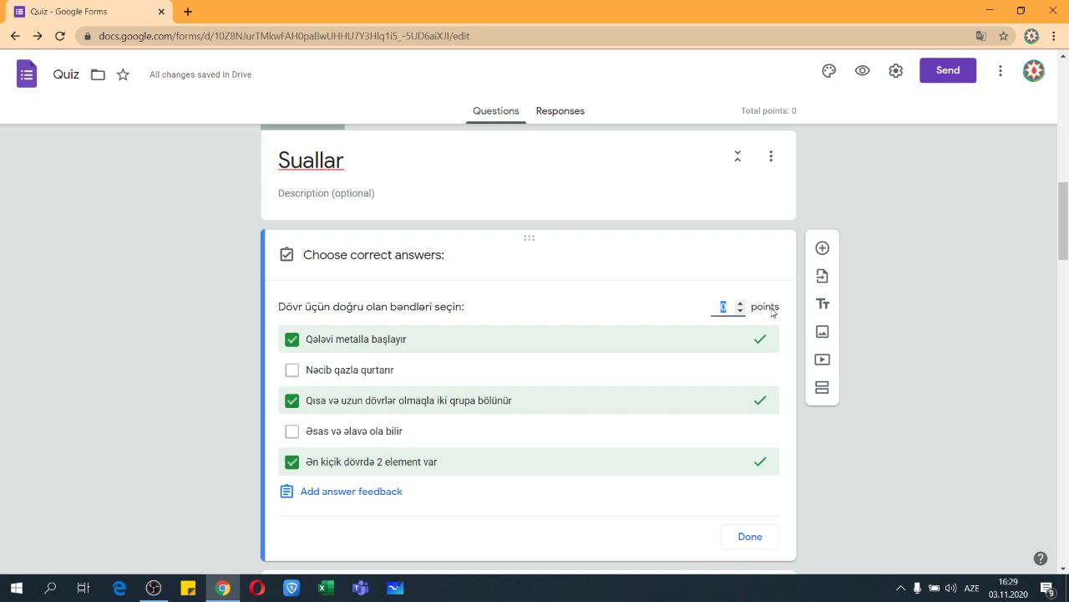
text(10)
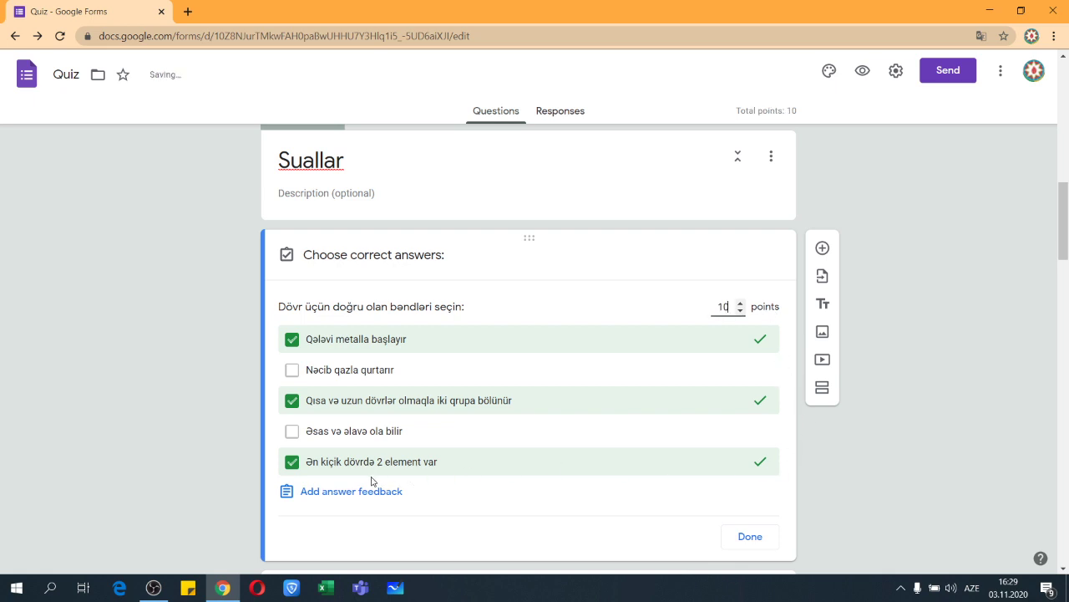
Add the answer feedback "Təssüf edirik." for incorrect answers and "Təbriklər." for correct answers to the same question, and leave its answer key.
click(332, 499)
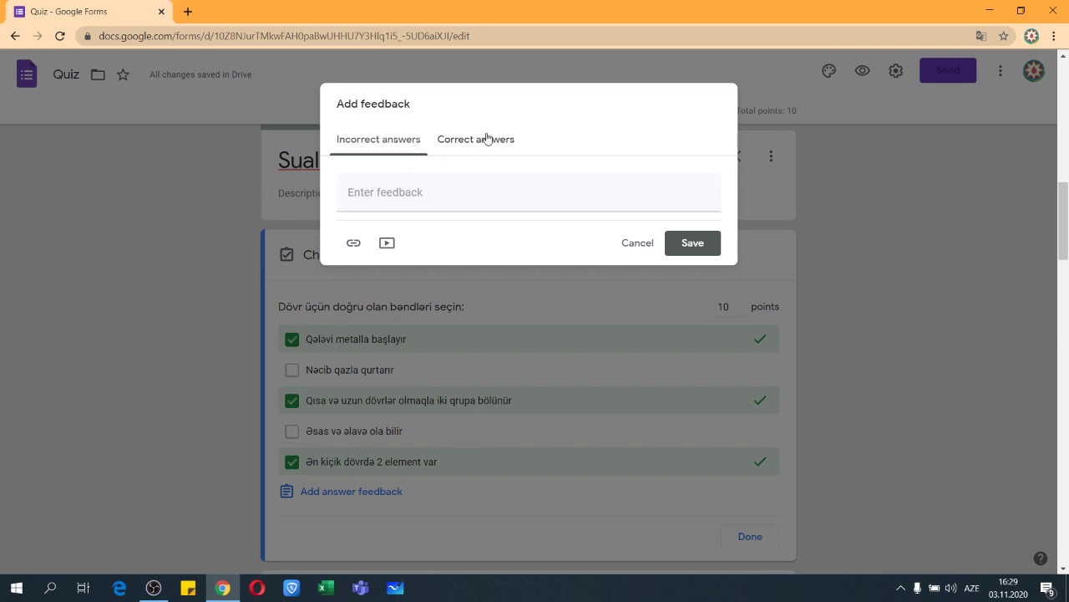
click(391, 193)
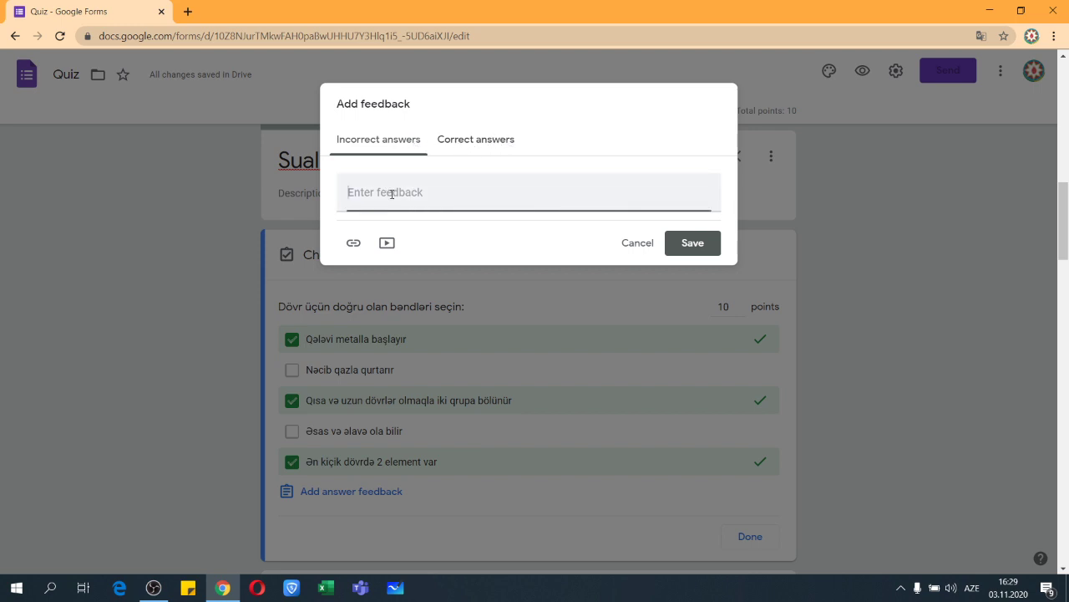
text(Təssüf edi)
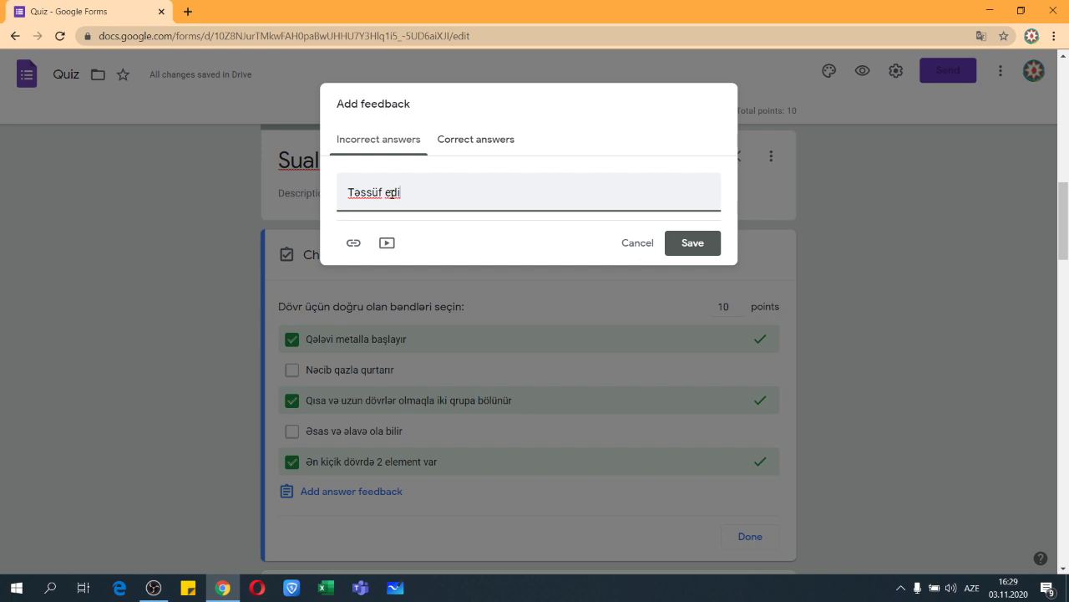
text(rik.)
click(464, 147)
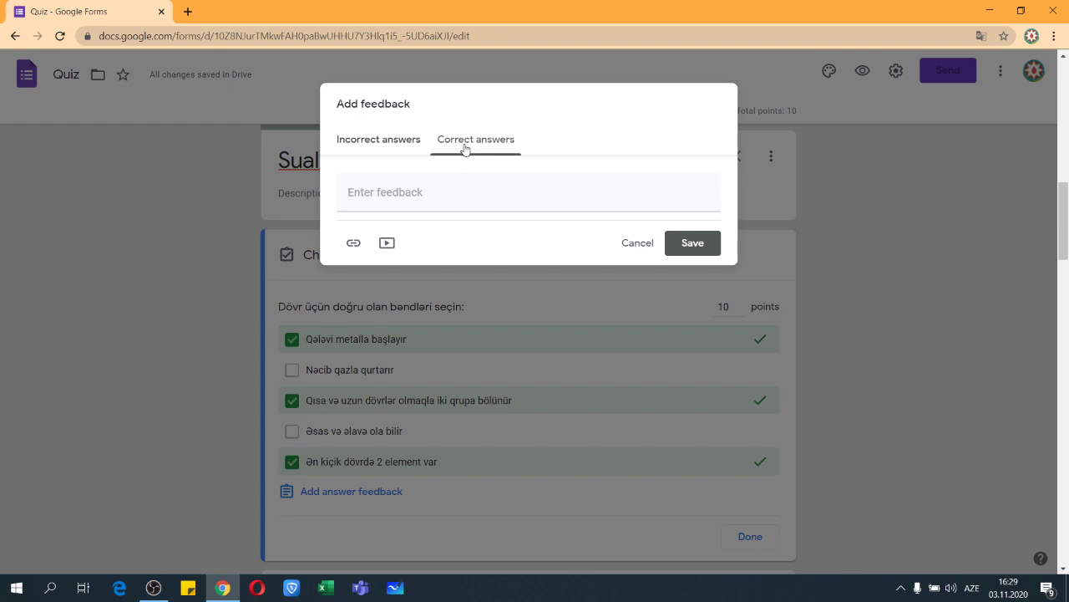
click(429, 196)
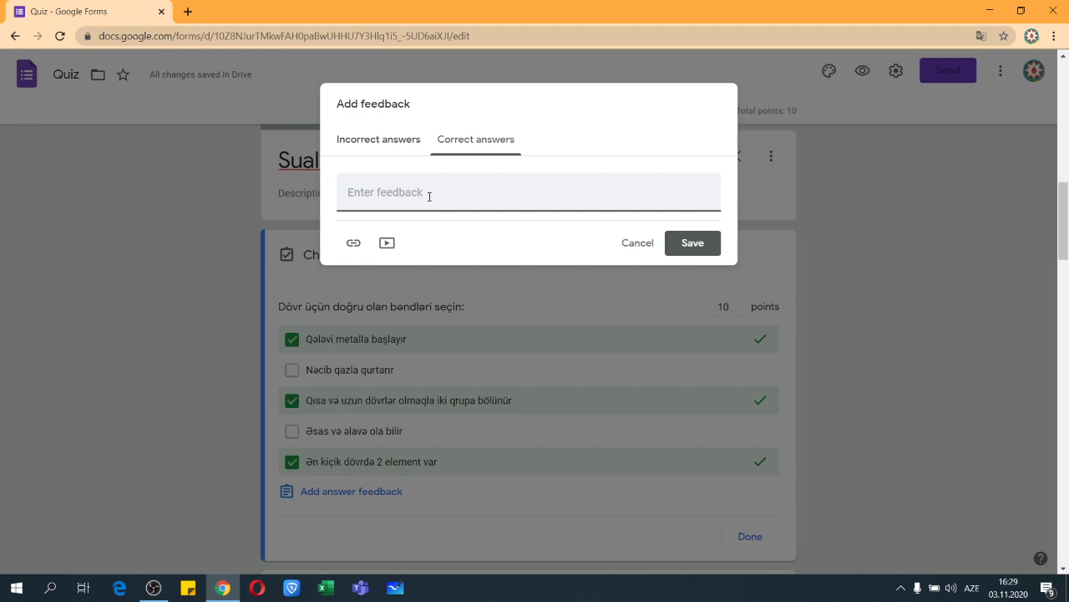
text(Təbriklər.)
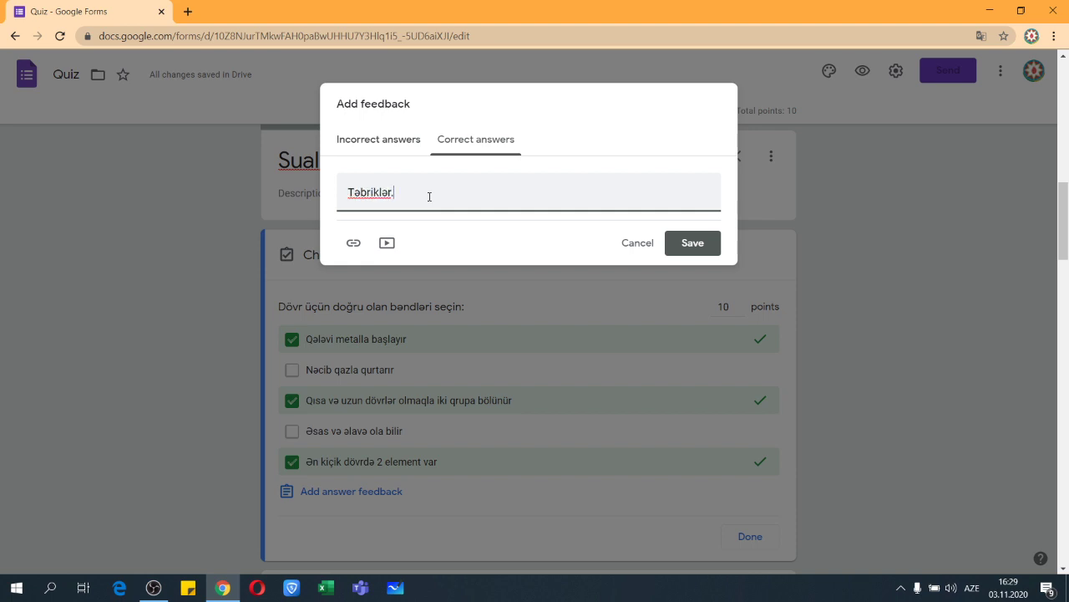
click(689, 243)
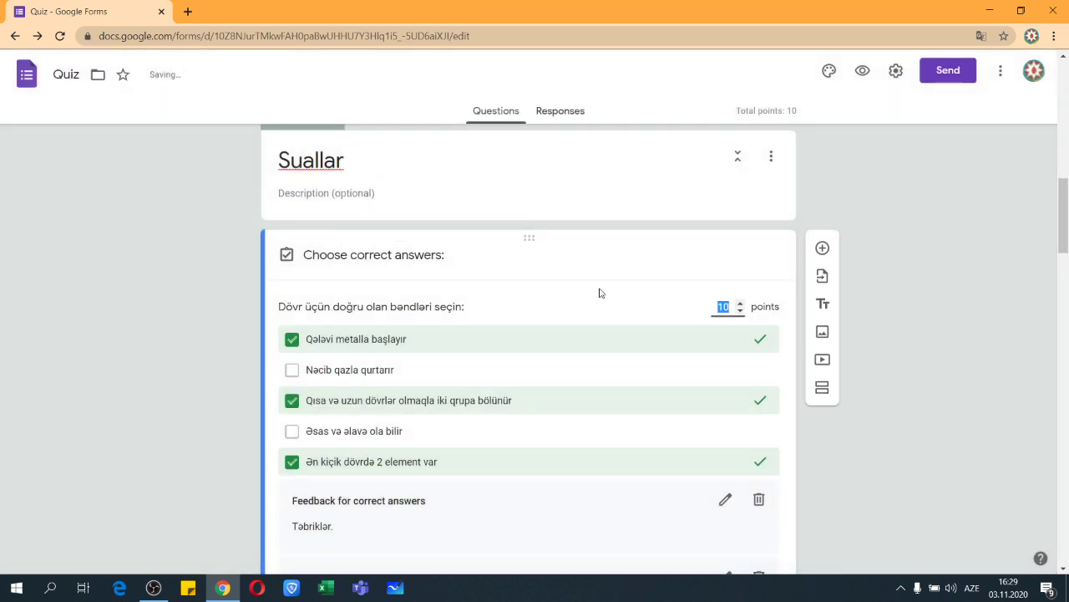
scroll(401, 376, down, 2)
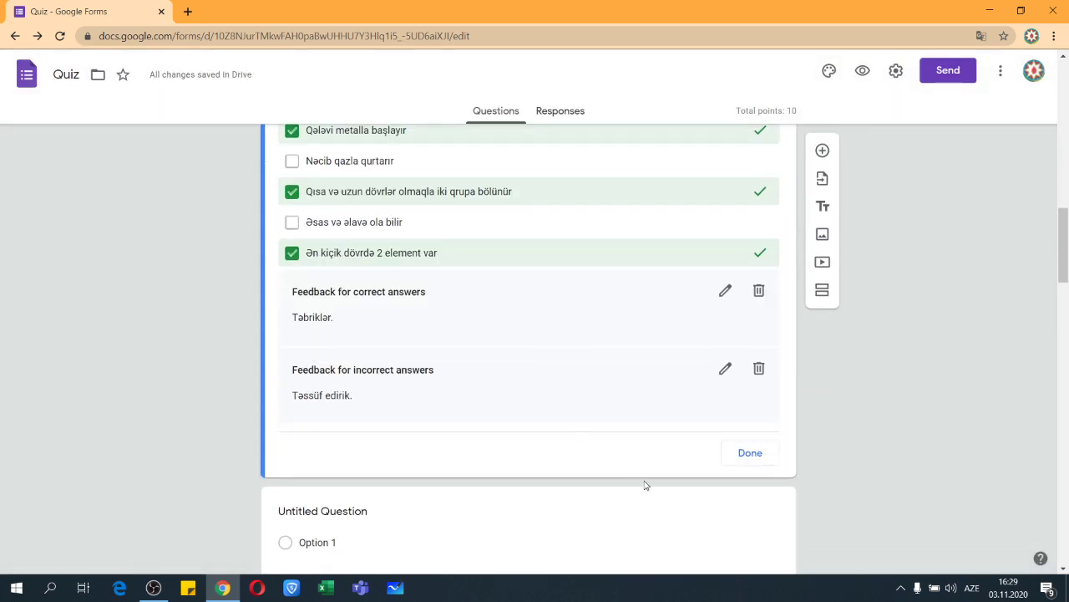
click(772, 520)
Look through the form's sections and examine the remaining questions in section 4.
scroll(690, 311, up, 5)
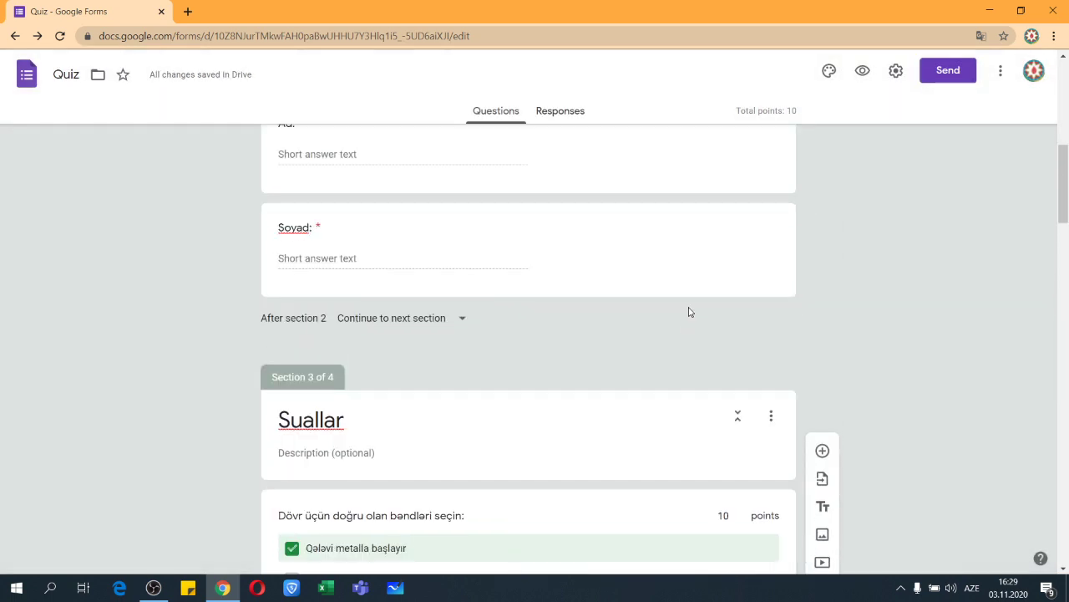
scroll(638, 351, down, 2)
scroll(516, 327, up, 5)
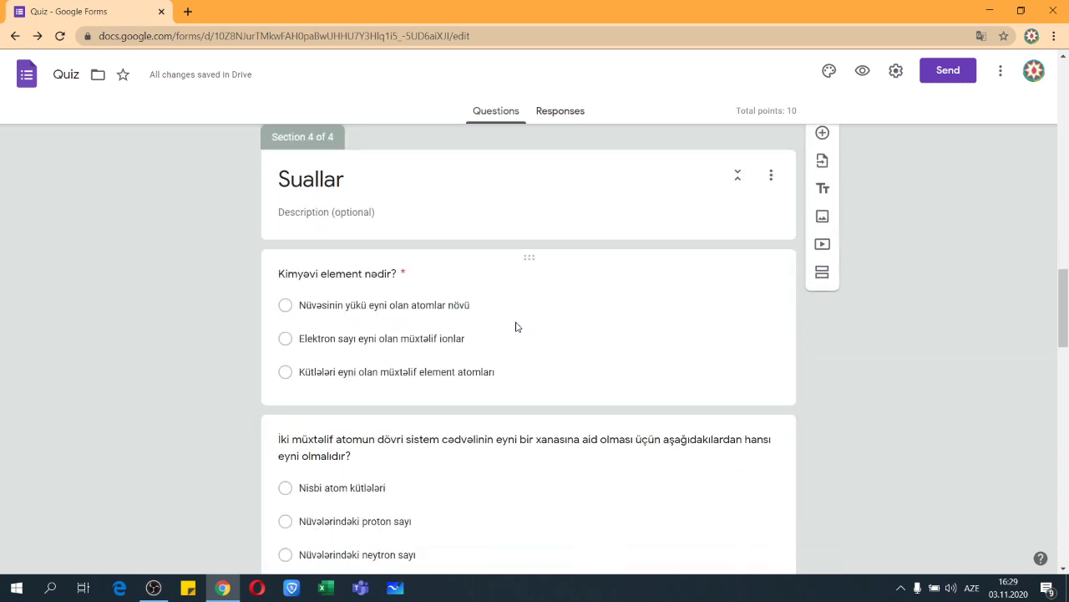
scroll(518, 328, down, 5)
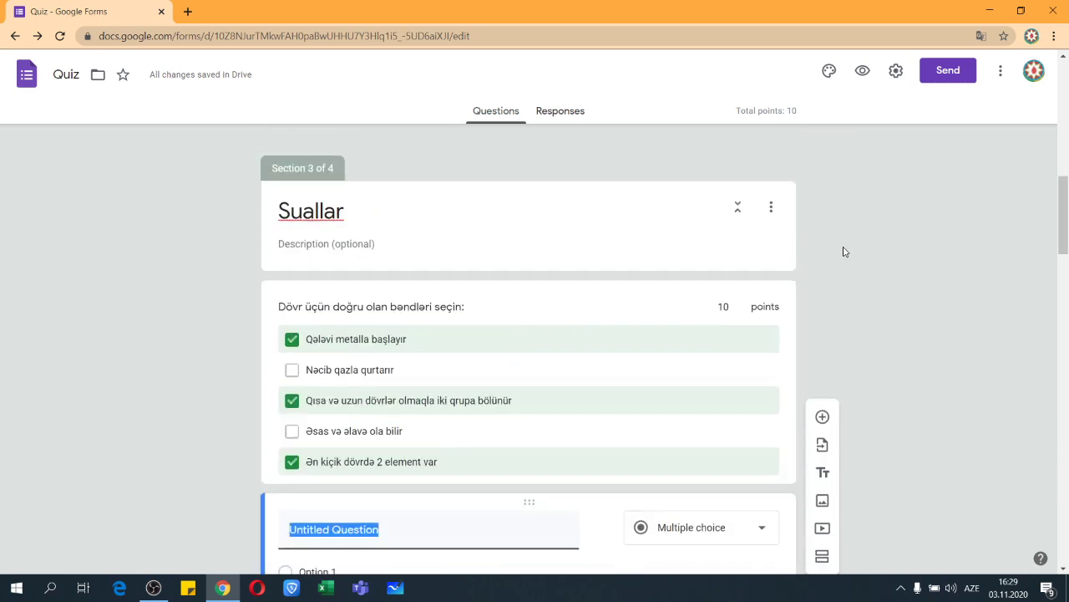
scroll(842, 249, down, 6)
scroll(888, 252, down, 7)
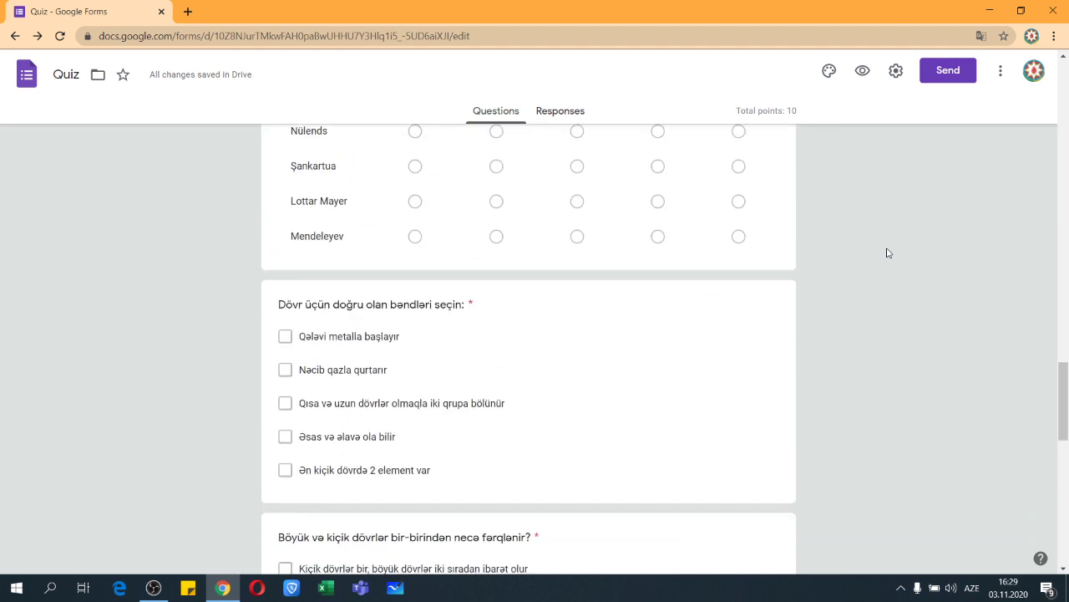
scroll(886, 251, up, 5)
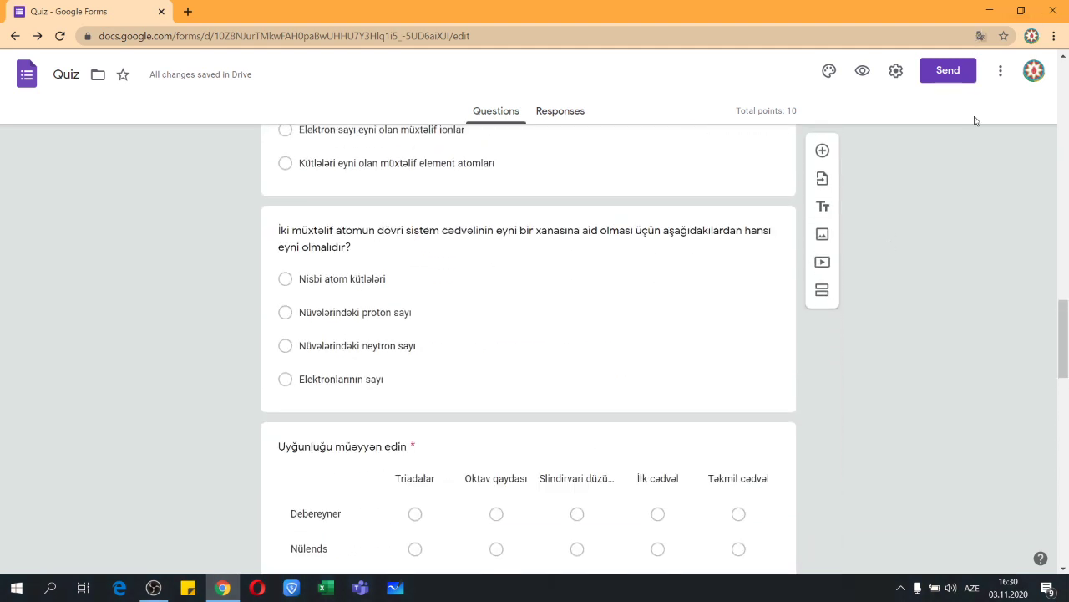
Examine the form's email, link and HTML embed sending options, and return to the email option.
click(949, 73)
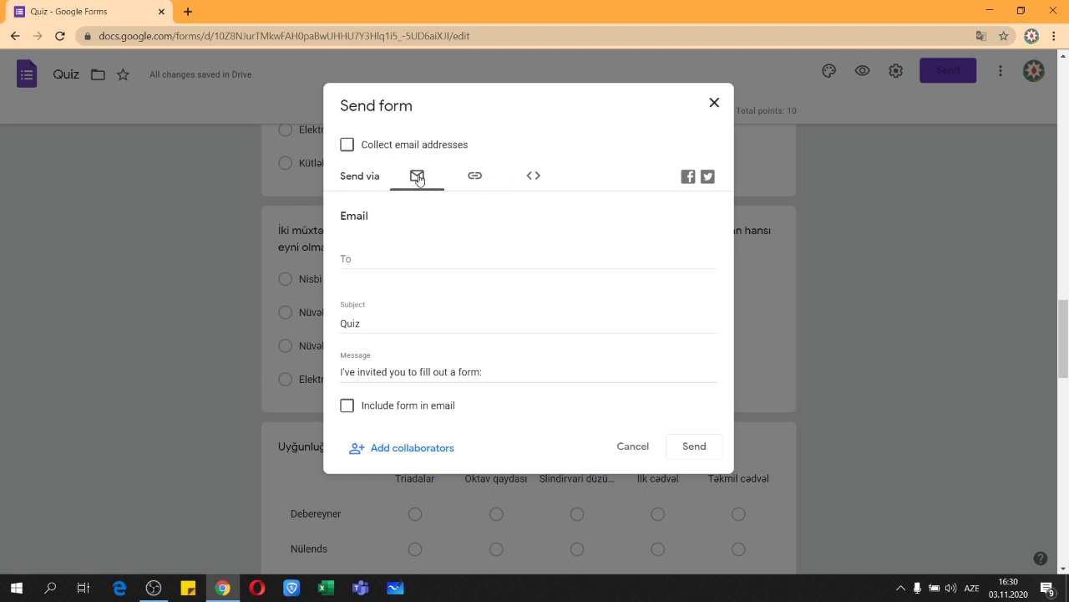
click(472, 178)
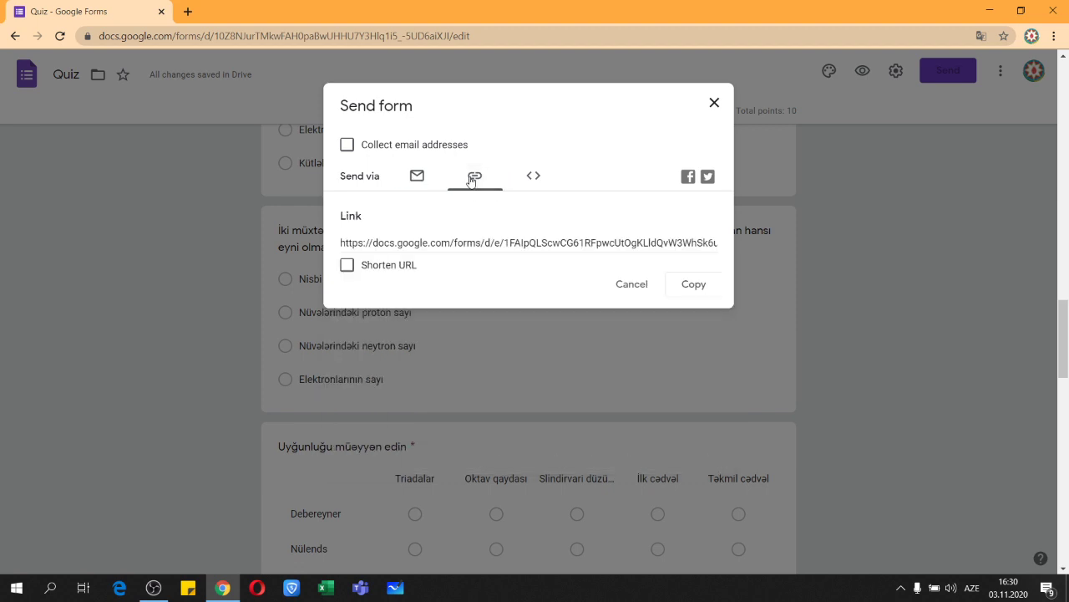
click(532, 178)
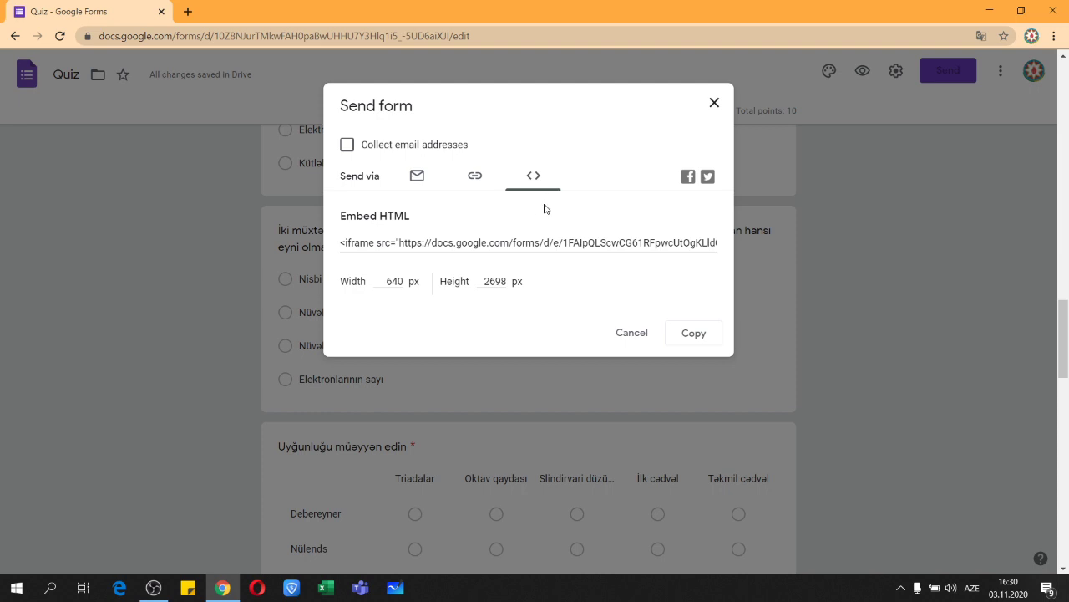
click(415, 175)
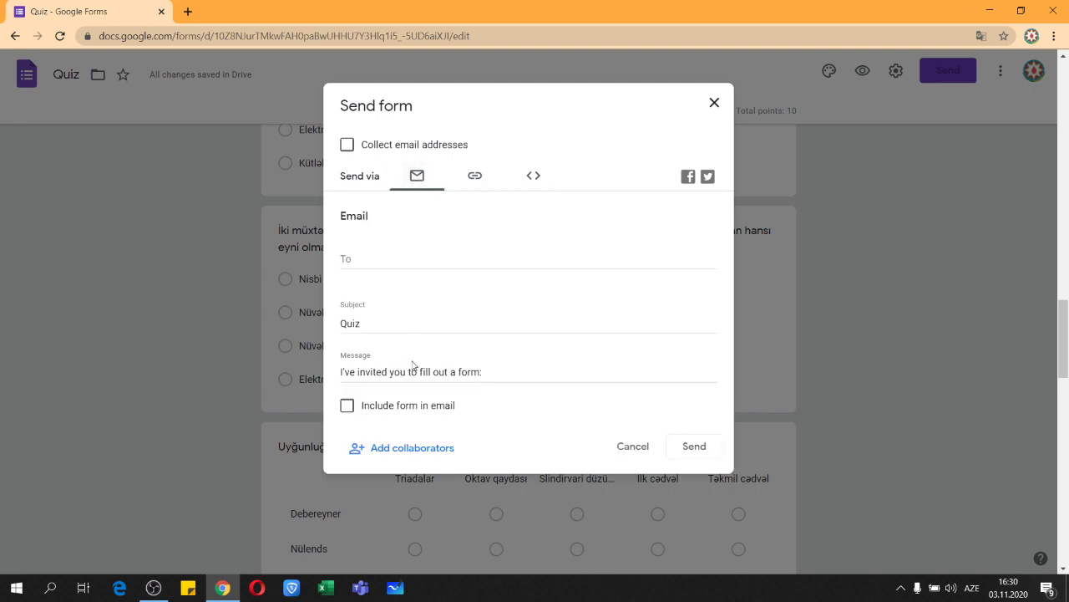
Try to invite a suggested contact as a collaborator with the Editor role, keeping notification on and the message empty.
click(389, 451)
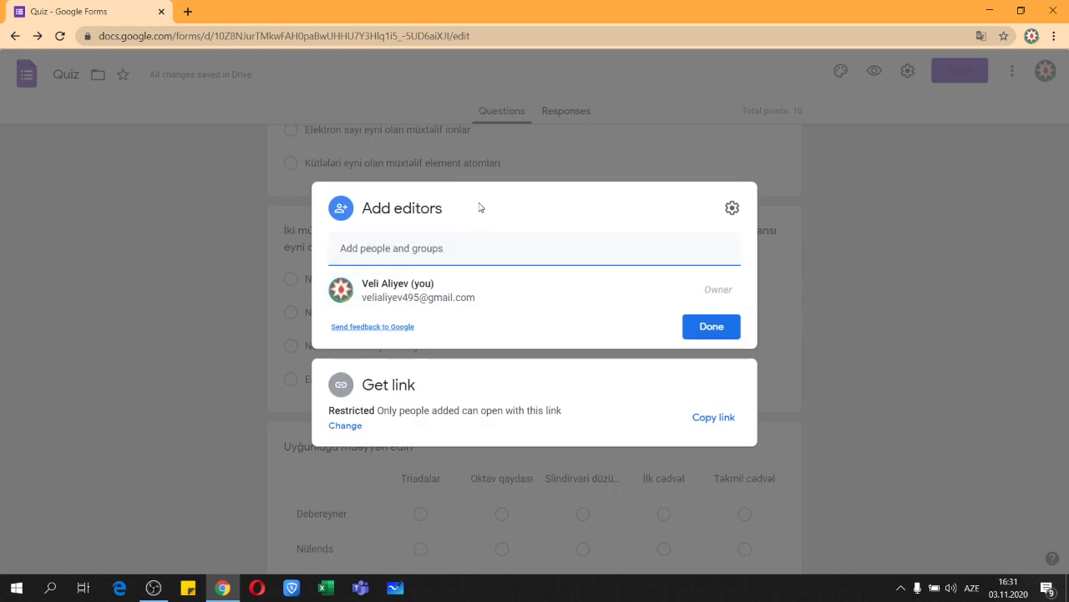
click(439, 254)
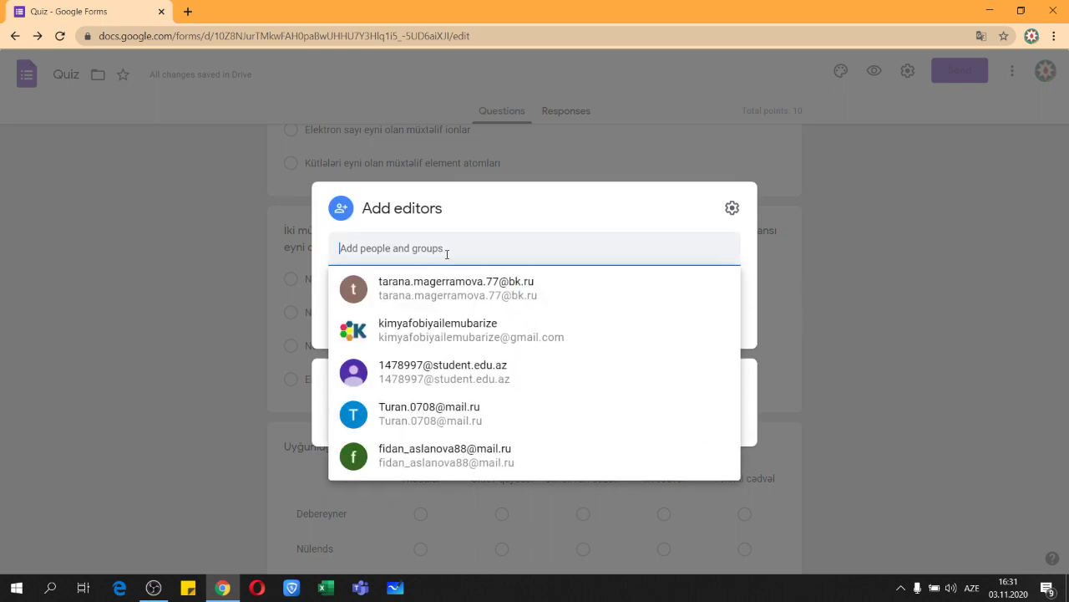
click(451, 335)
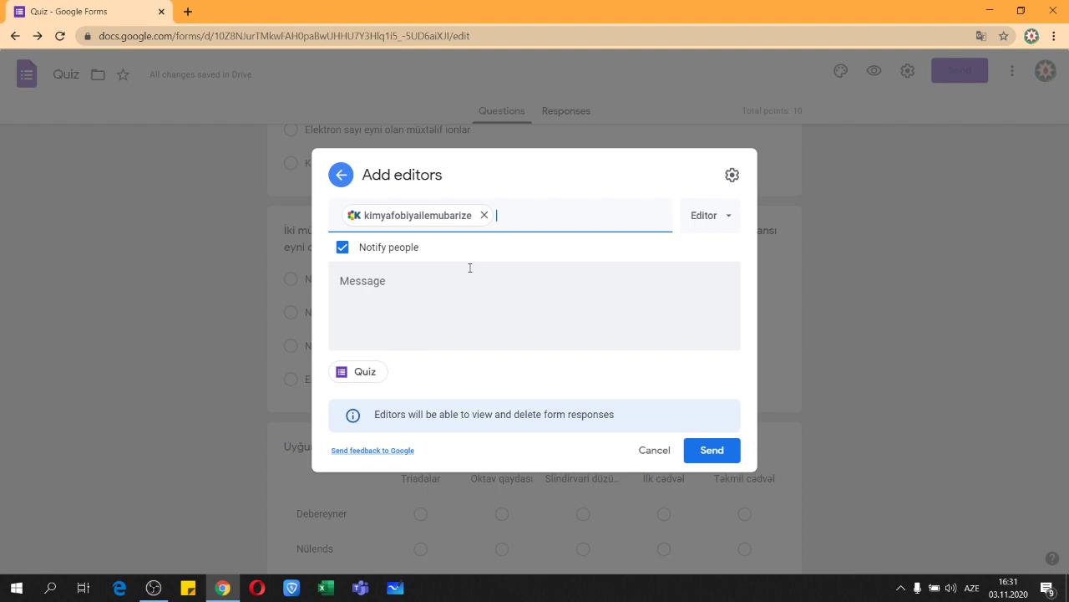
click(727, 225)
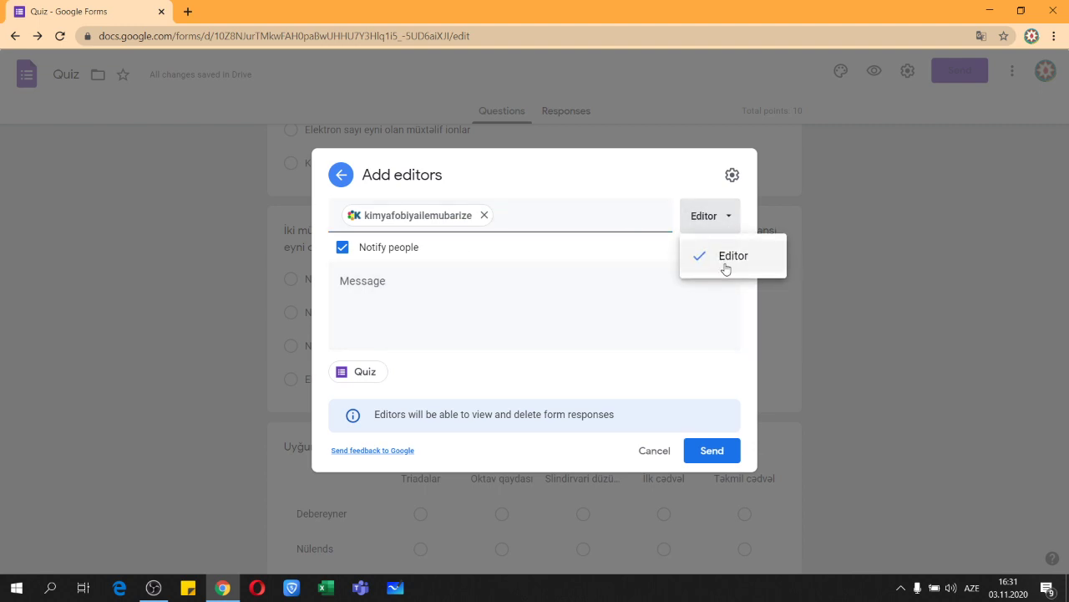
click(731, 259)
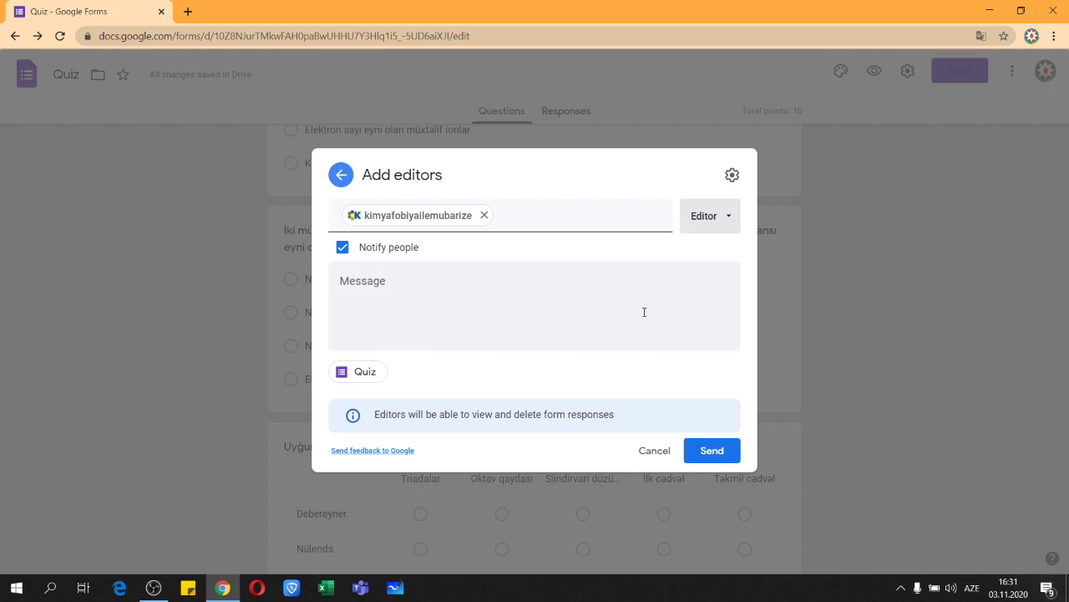
click(395, 292)
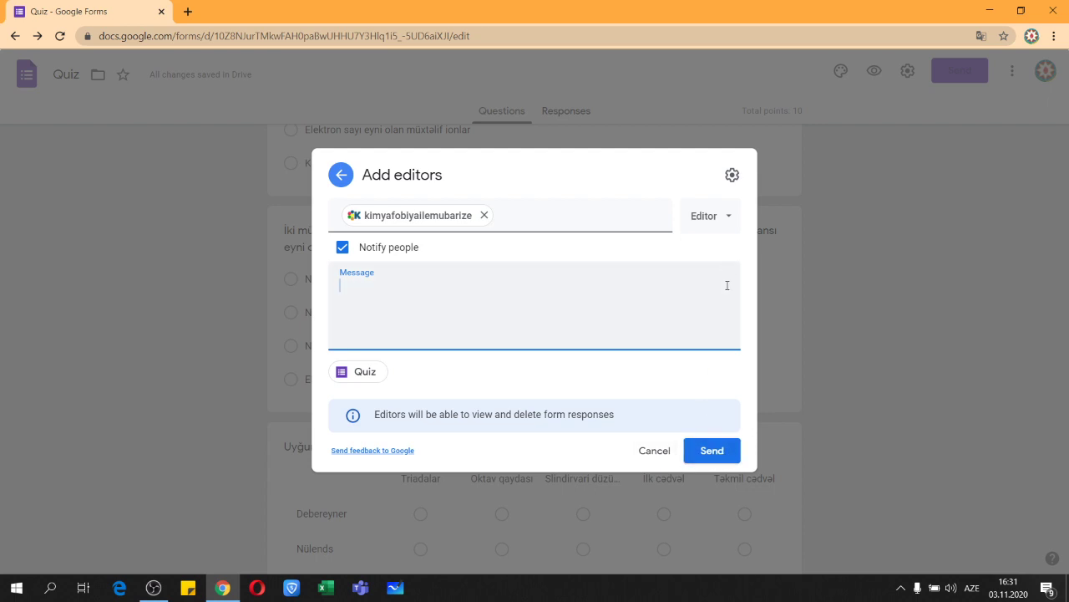
Disallow editors from changing permissions and sharing, hide download, print and copy from viewers and commenters, and leave the sharing dialog.
click(732, 176)
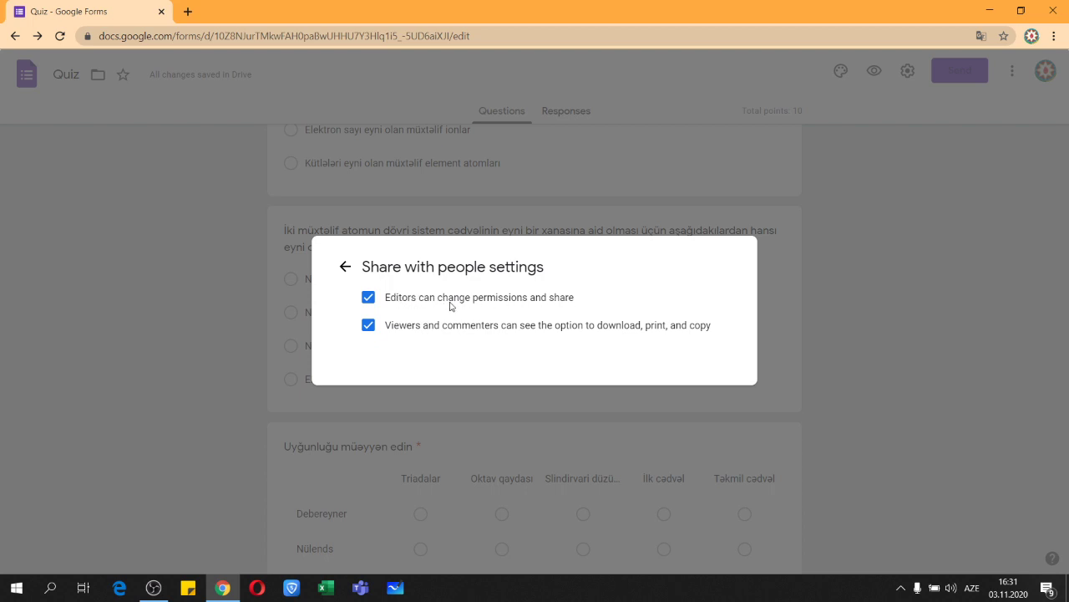
click(372, 300)
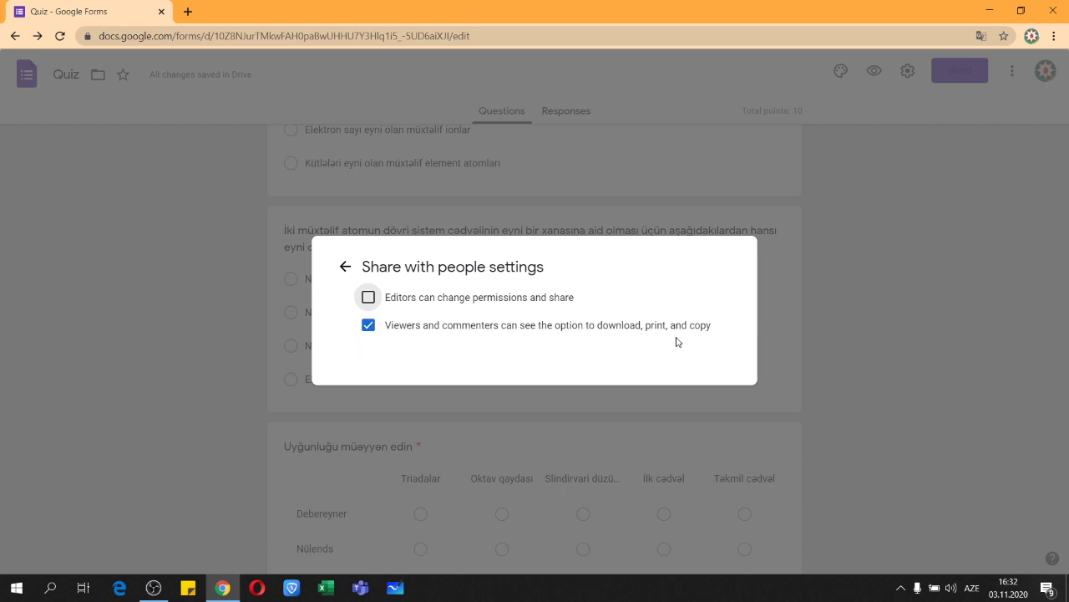
click(370, 331)
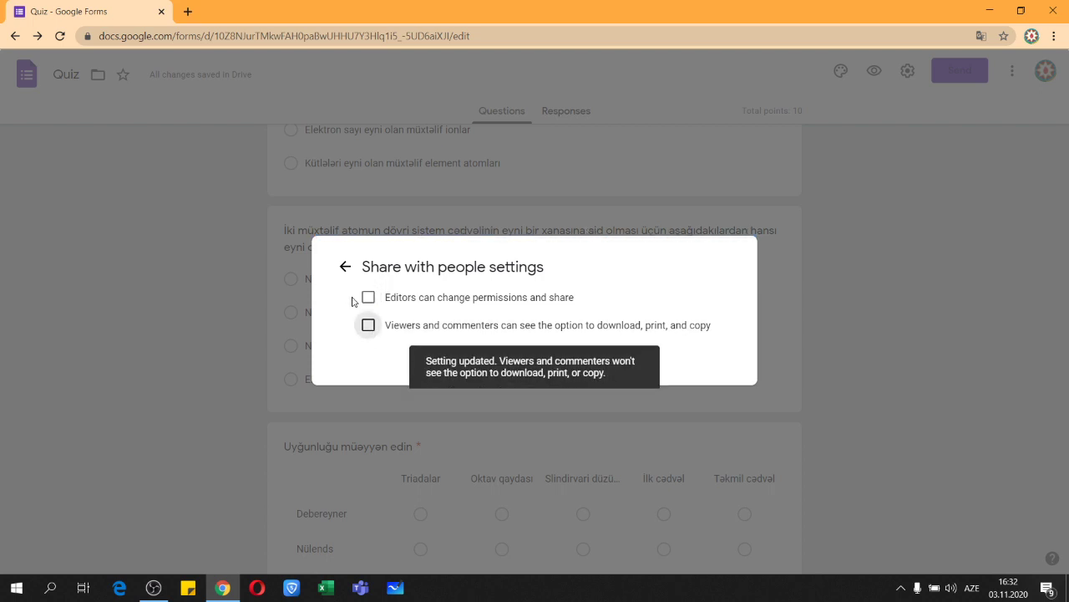
click(345, 267)
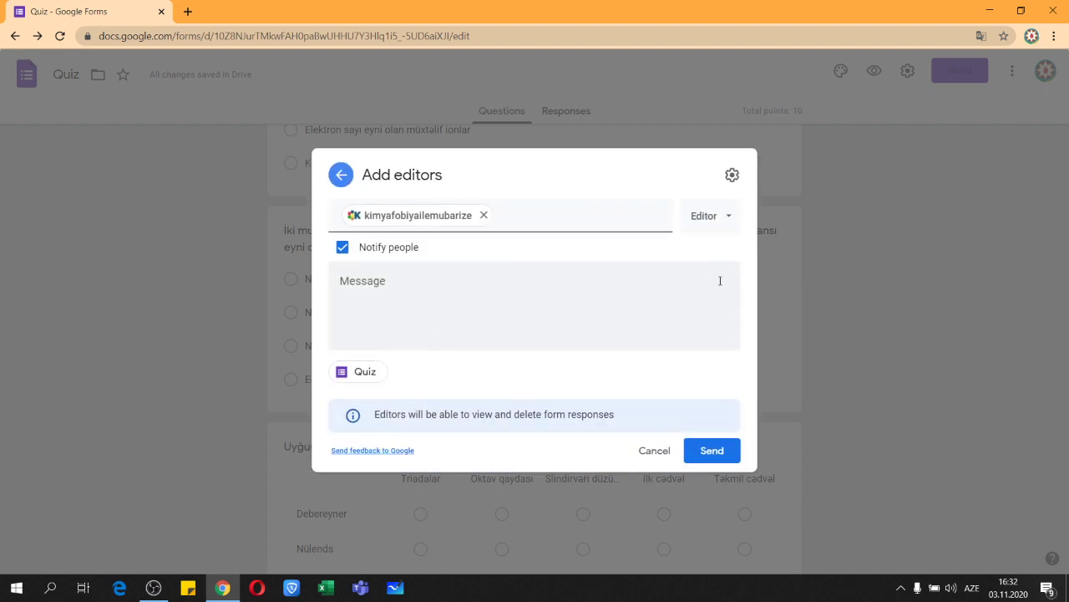
click(706, 454)
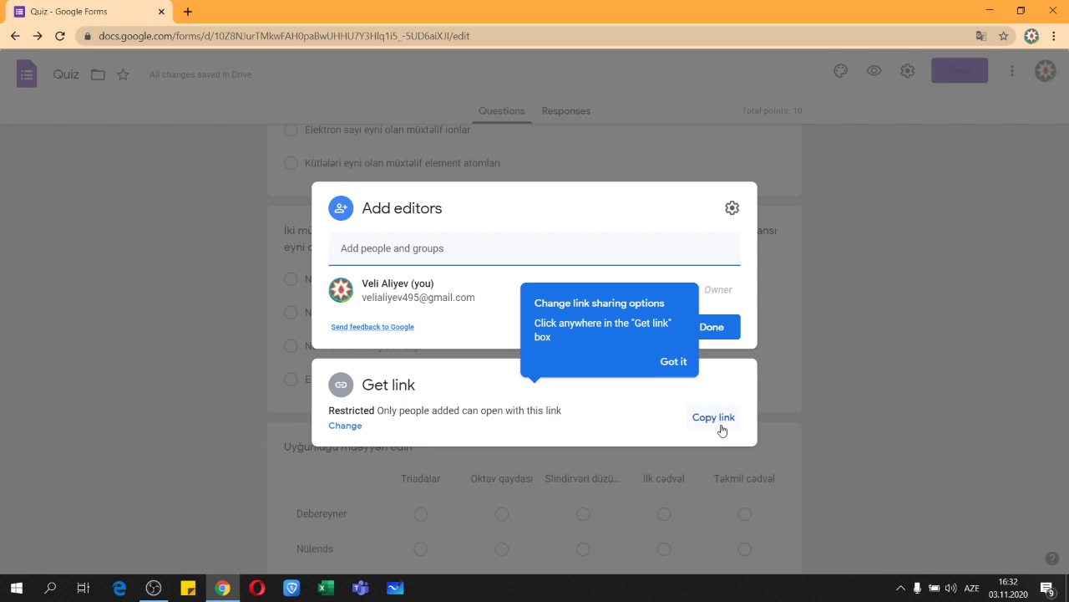
click(866, 236)
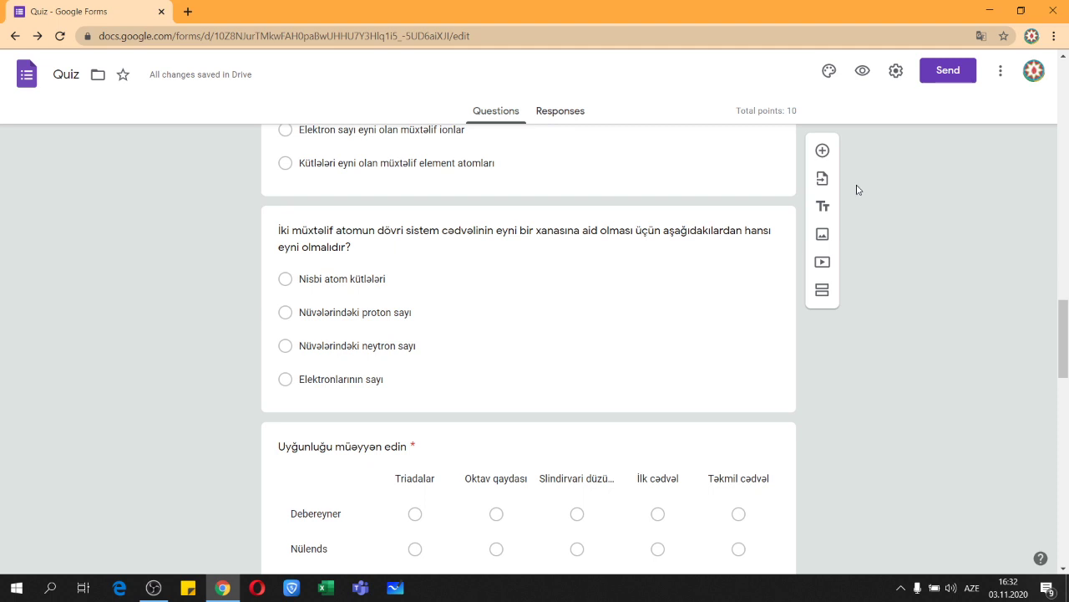
Add a blank multiple-choice question after section 3's checkbox question, and shorten the URL in the form's link sending option.
click(822, 152)
click(948, 70)
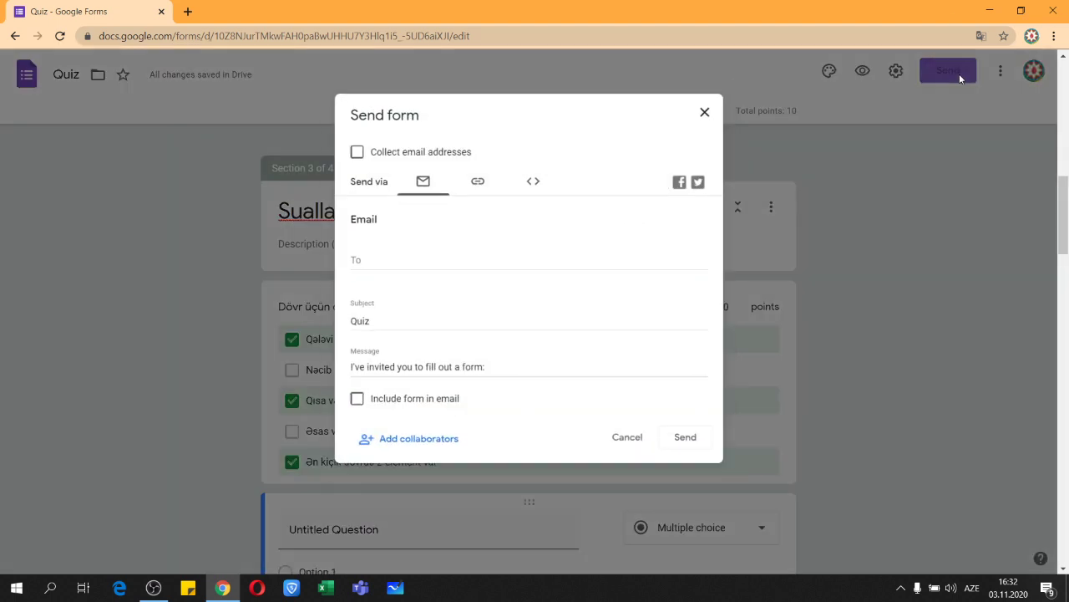
click(476, 178)
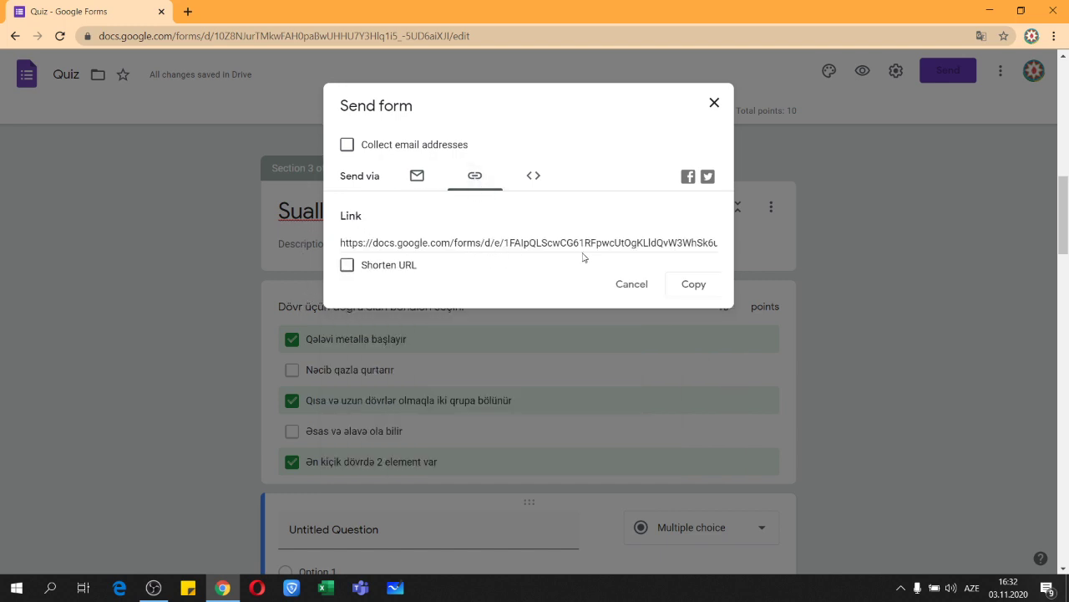
click(347, 266)
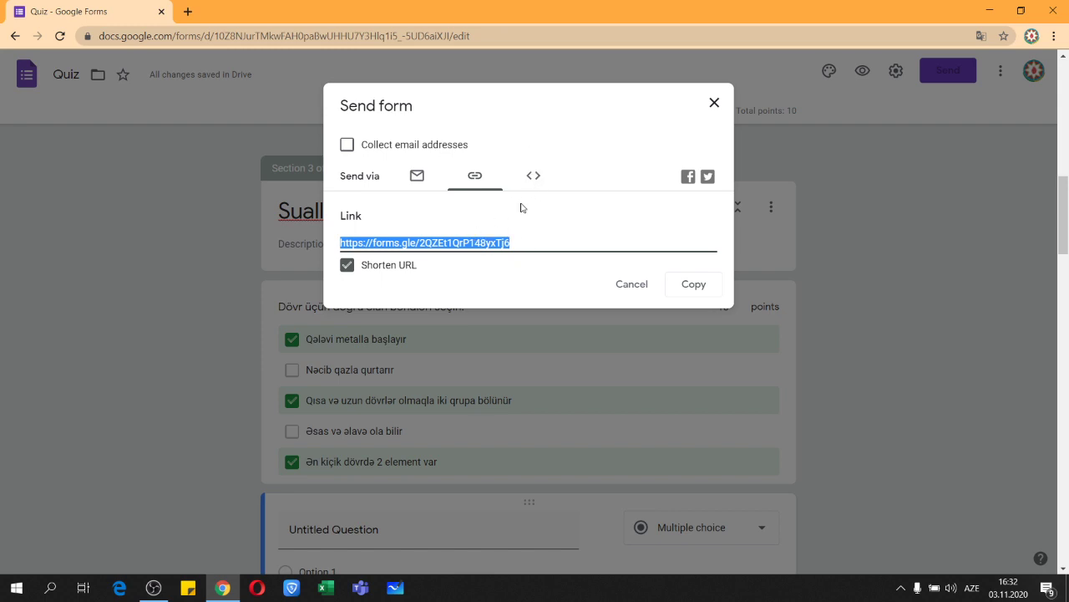
View the HTML embed option, copy the shortened form link and leave the sending options.
click(537, 179)
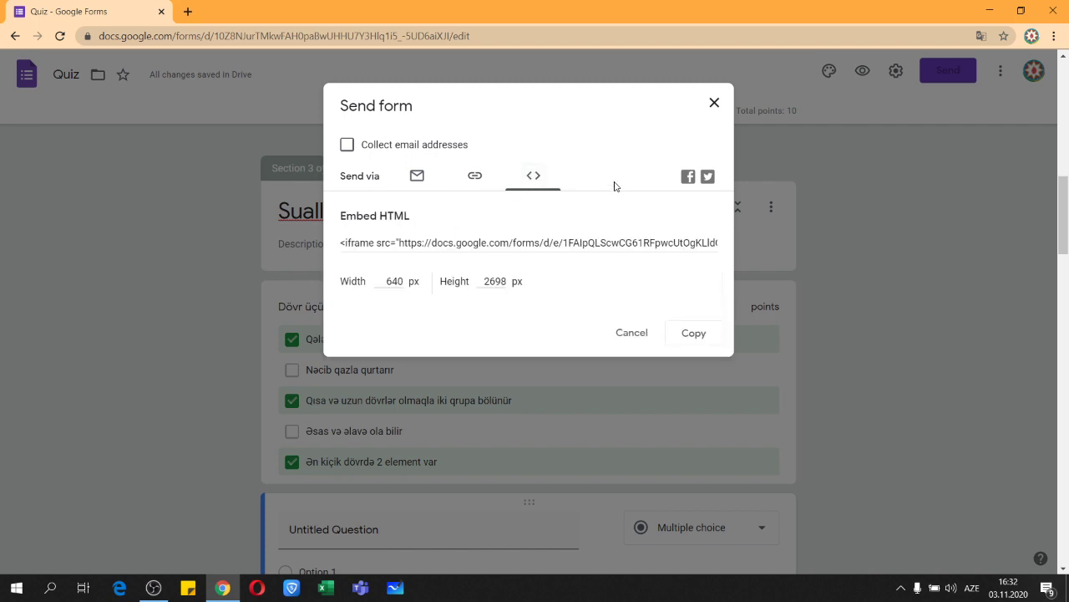
scroll(716, 214, down, 3)
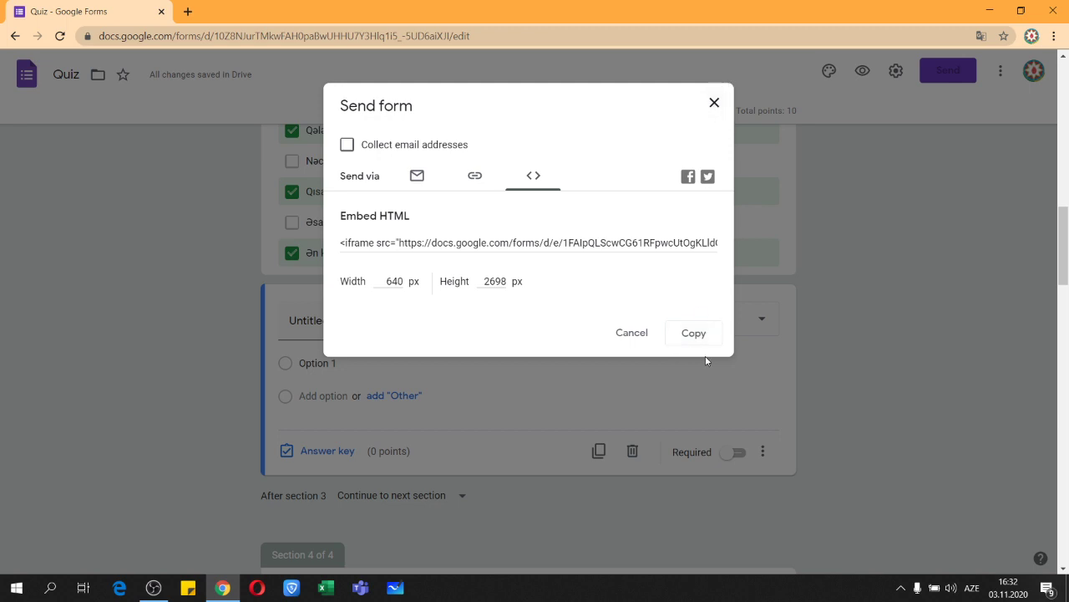
click(474, 179)
click(459, 241)
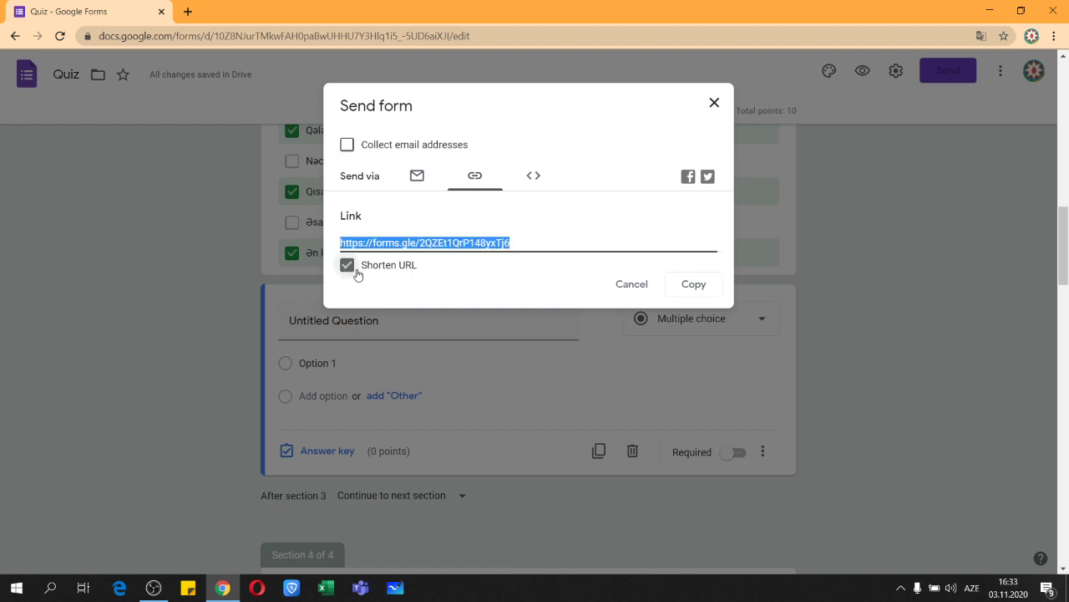
click(687, 288)
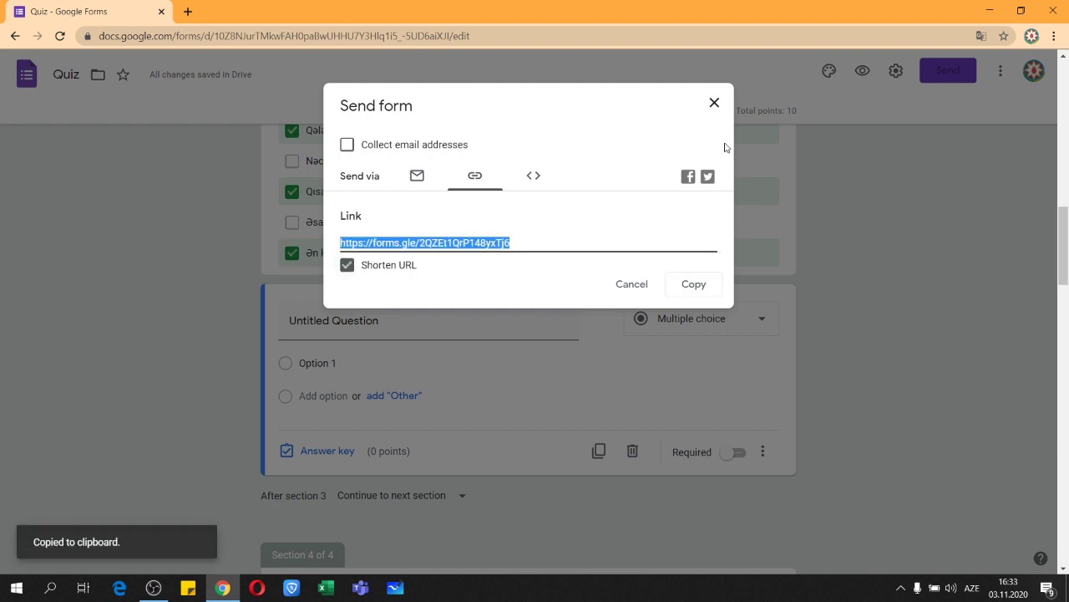
click(714, 103)
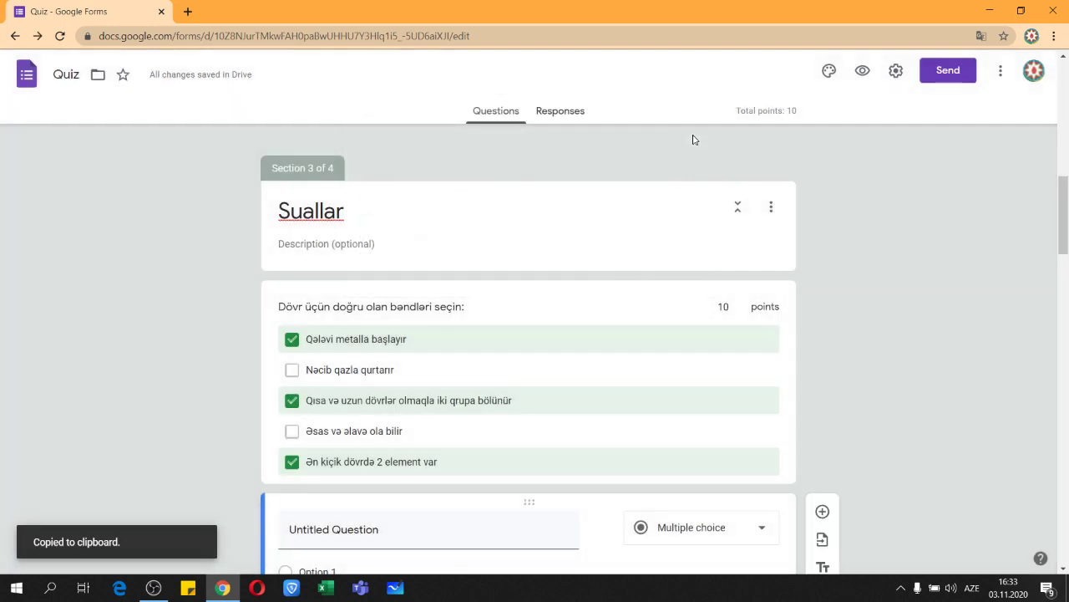
Open the copied form link in a new browser tab and continue to the quiz's Giriş section.
click(189, 12)
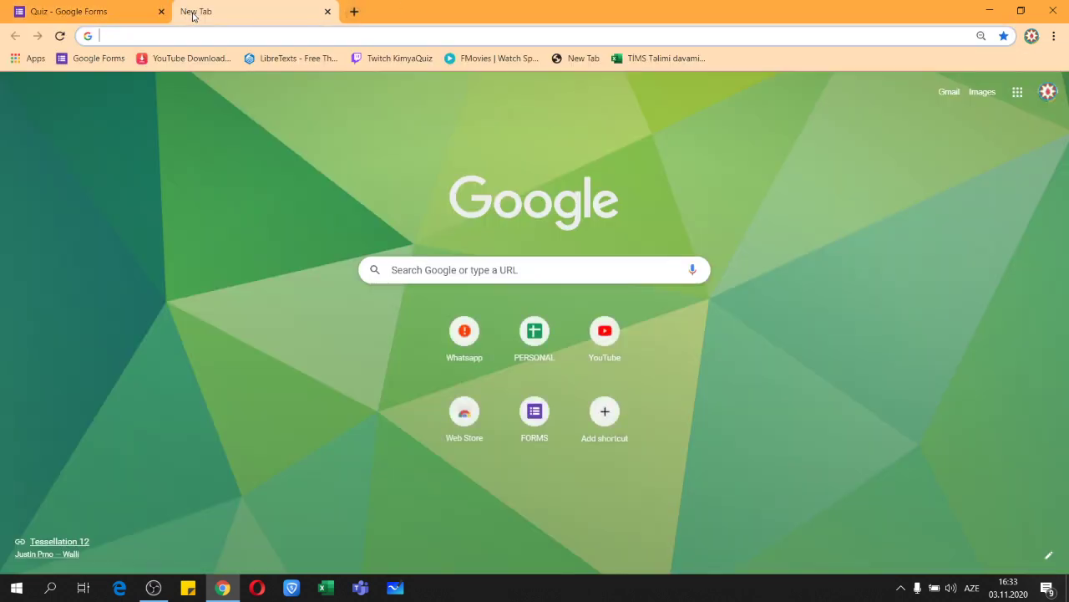
key(ctrl+v)
key(Return)
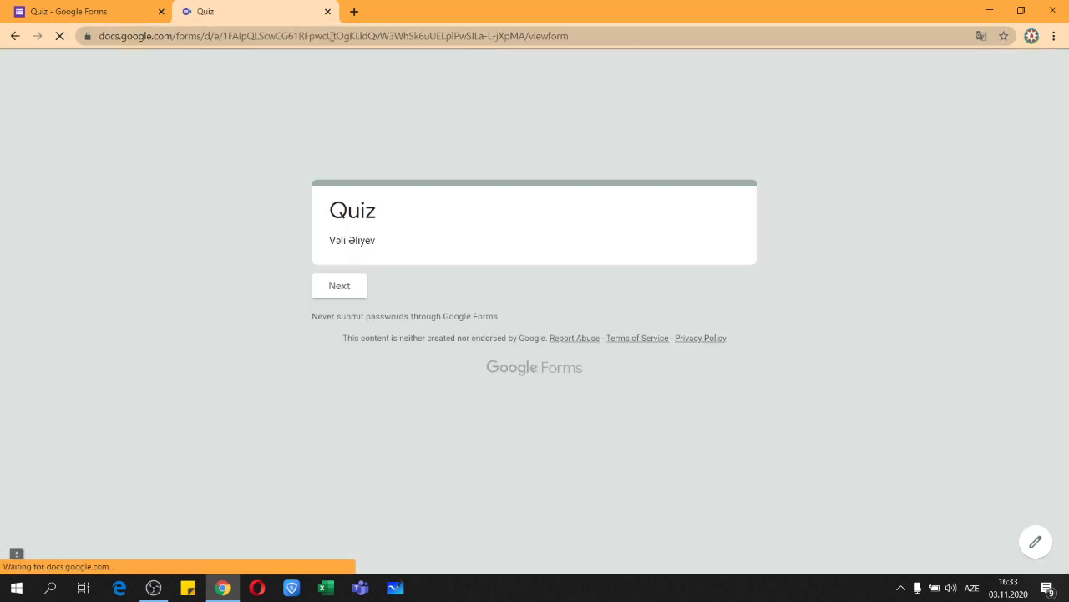
click(348, 293)
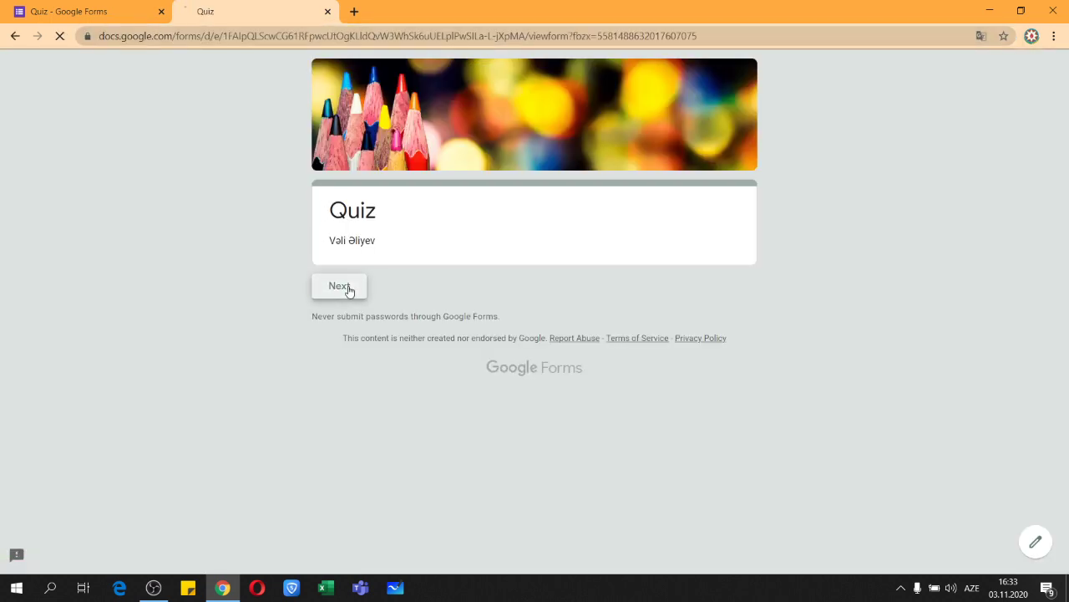
Enter "ss" for both Ad and Soyad, and continue to the Suallar section.
scroll(405, 351, down, 2)
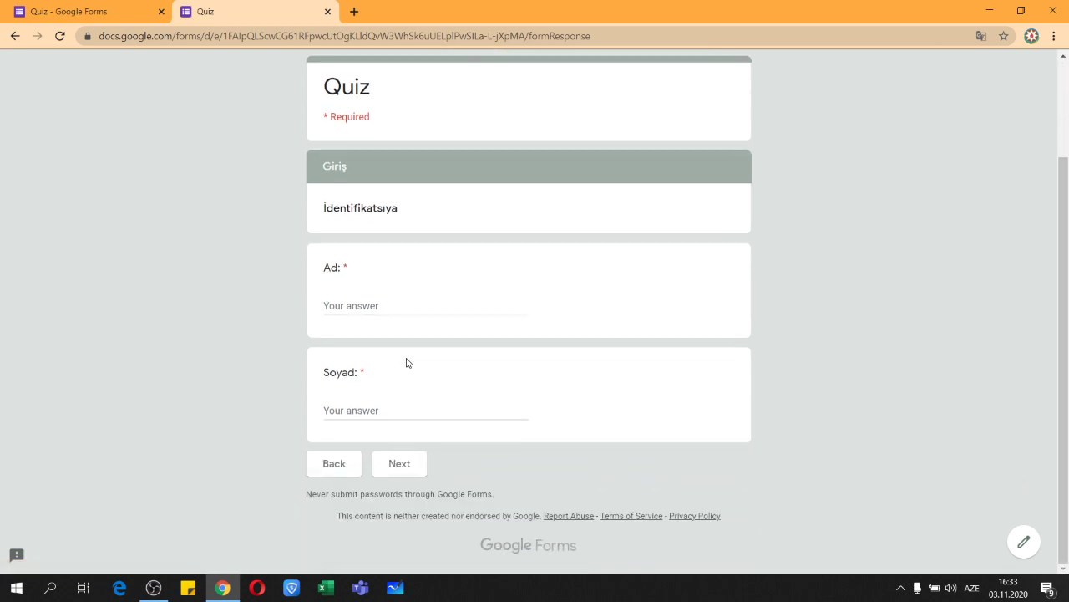
click(387, 305)
text(ss)
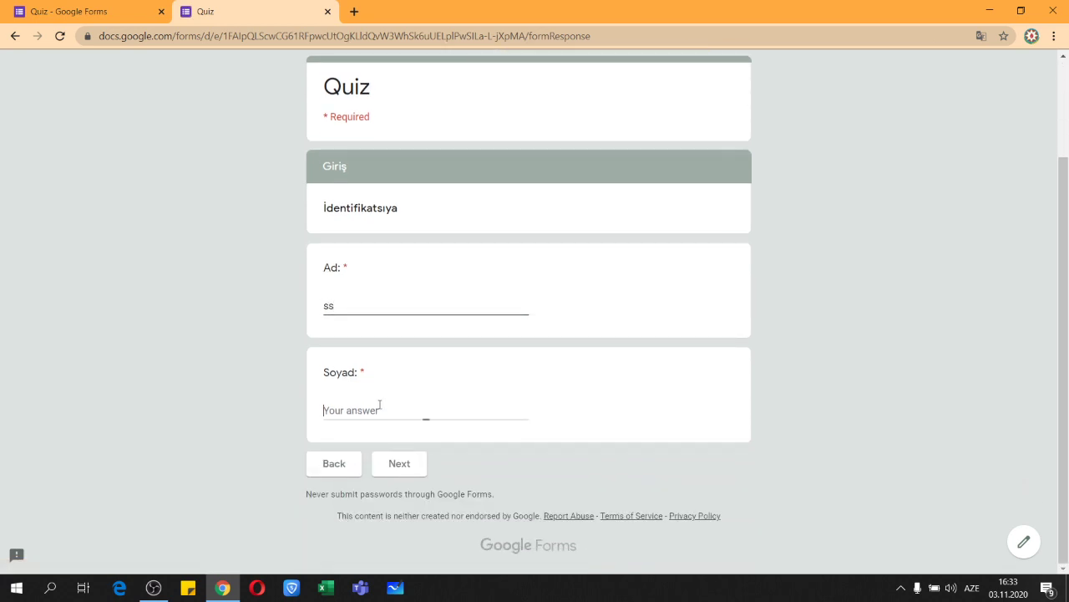
text(ss)
click(399, 463)
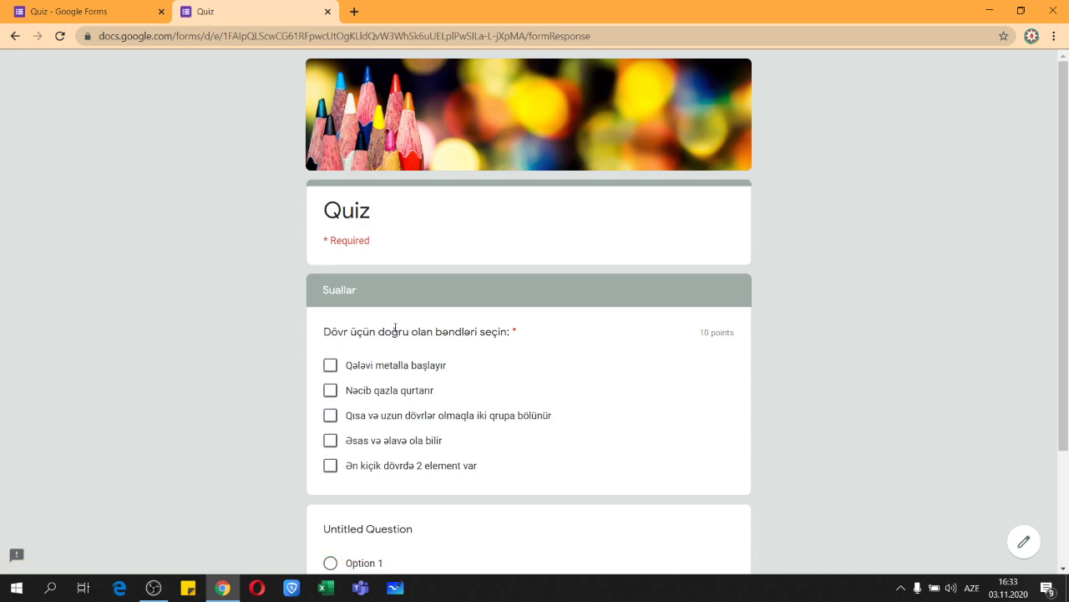
Answer the first Suallar page with "Əsas və əlavə ola bilir" and "Option 1", and continue to the next section.
scroll(403, 370, down, 2)
click(382, 285)
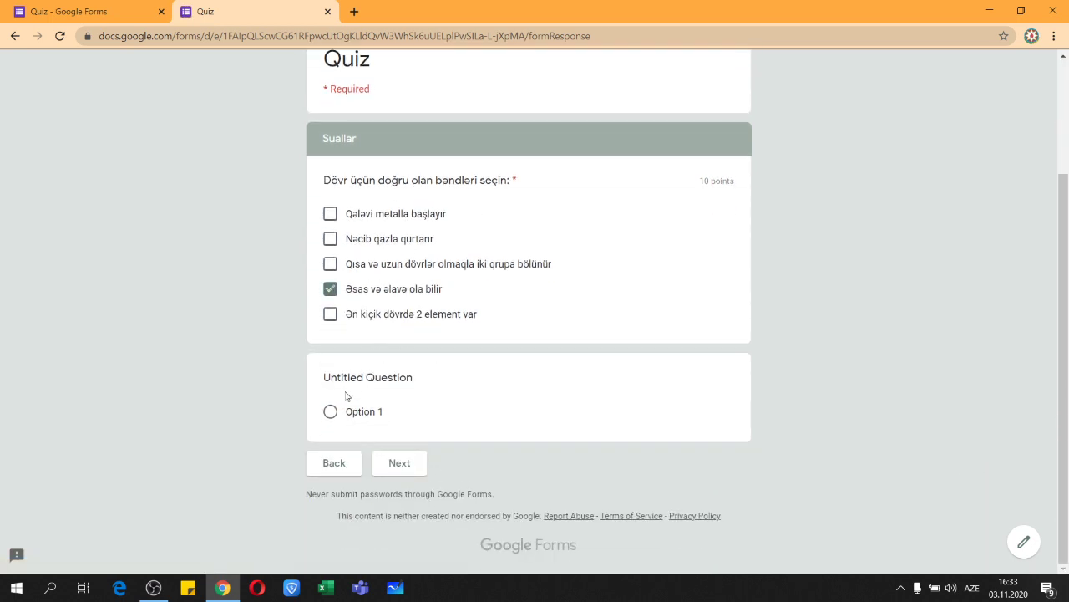
click(339, 415)
click(401, 488)
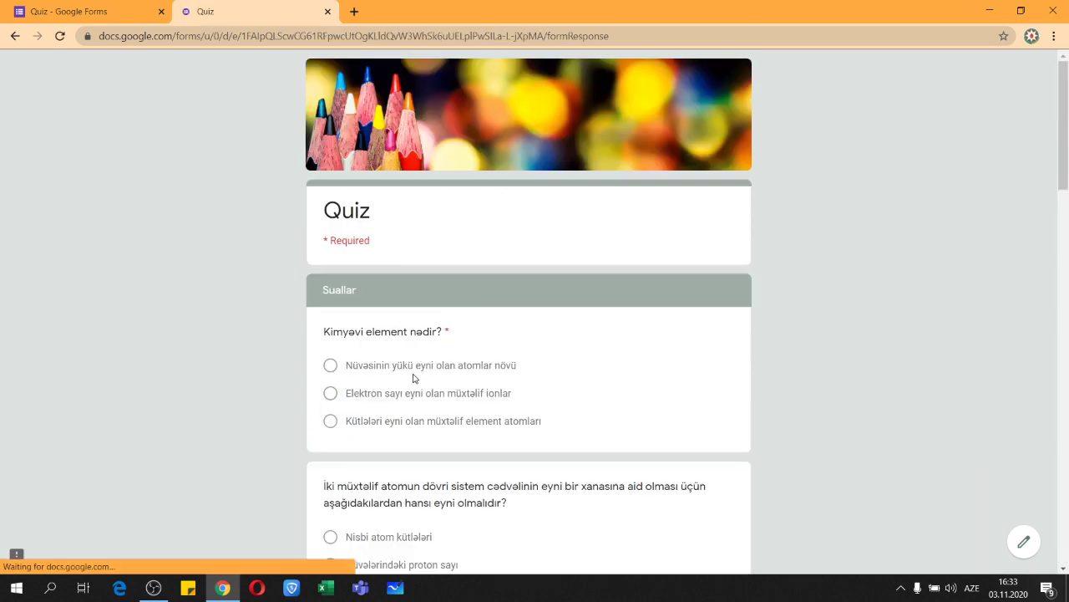
Answer the chemical element question with "Nüvəsinin yükü eyni olan atomlar növü" and the two-atoms question with "Nüvələrindəki neytron sayı".
click(427, 365)
scroll(391, 456, down, 3)
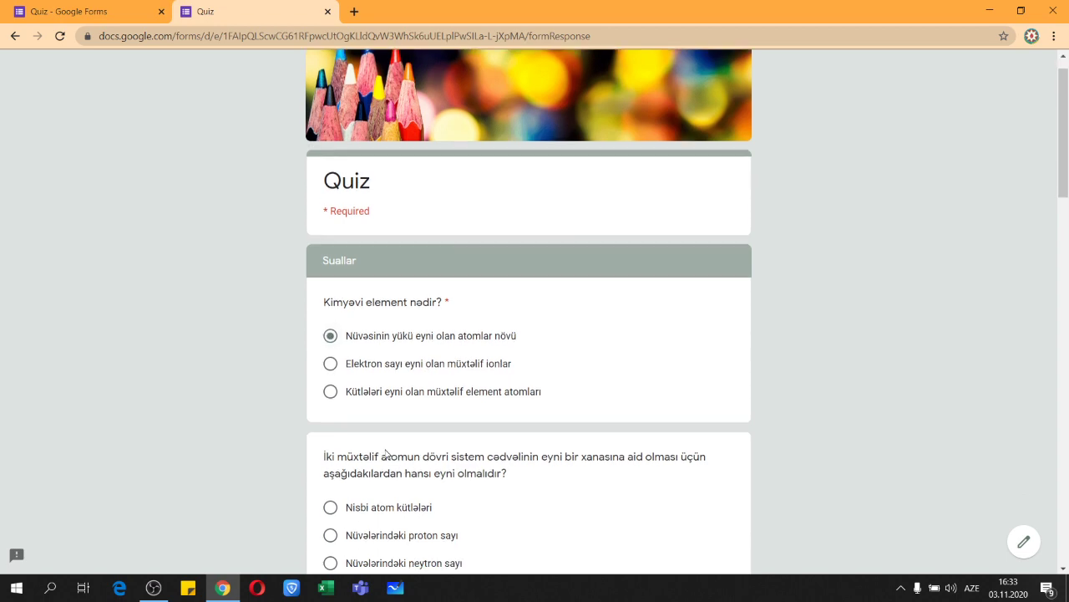
scroll(415, 455, down, 7)
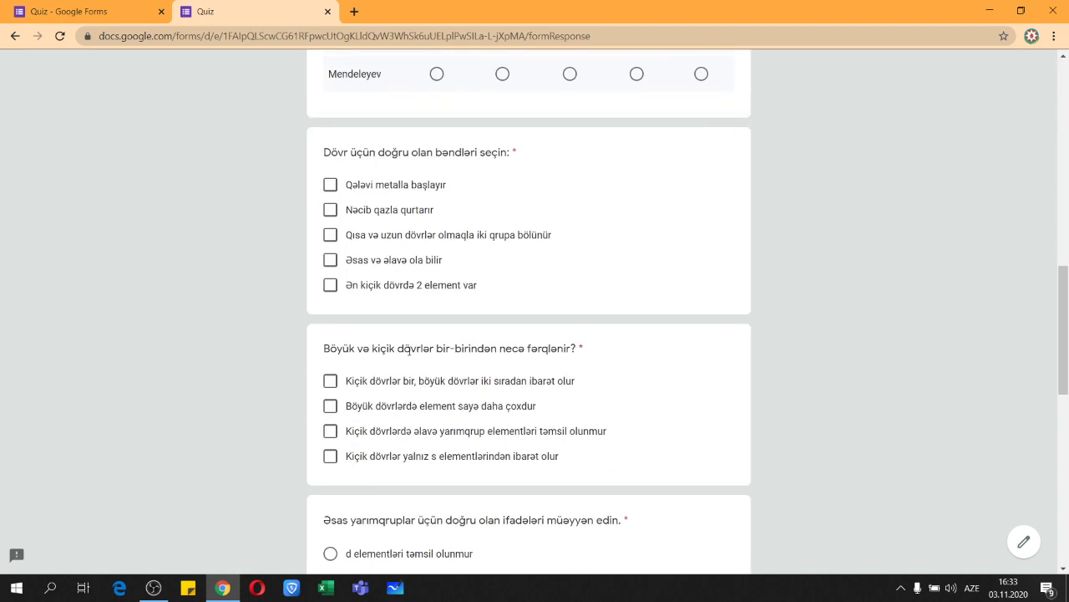
scroll(374, 291, up, 5)
click(348, 177)
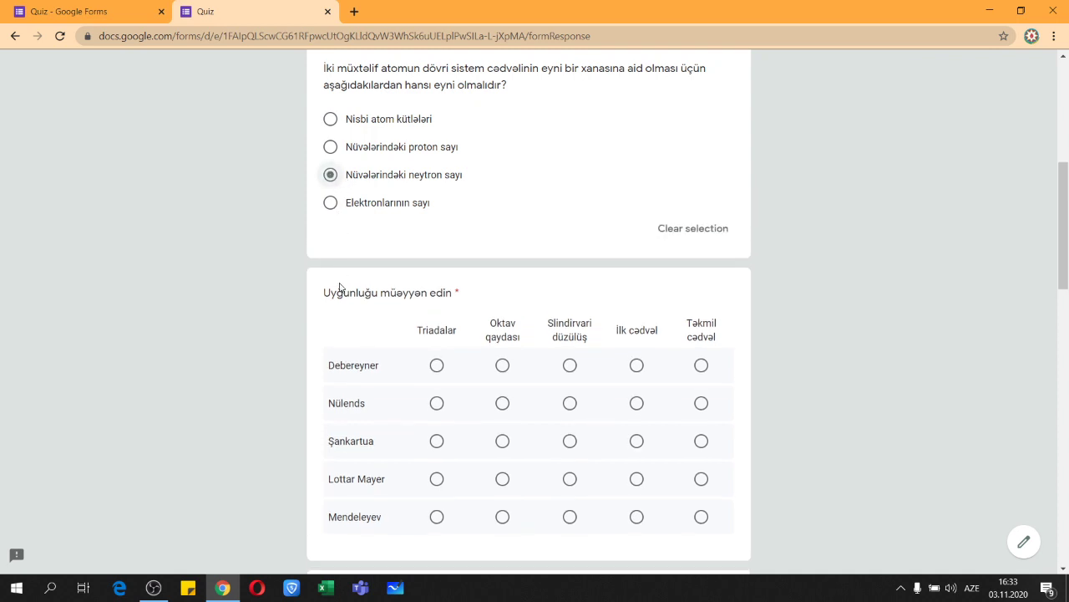
Tick options two to four of "Dövr üçün doğru olan bəndləri seçin" and options one and three of "Böyük və kiçik dövrlər bir-birindən necə fərqlənir?".
scroll(339, 289, down, 5)
click(370, 283)
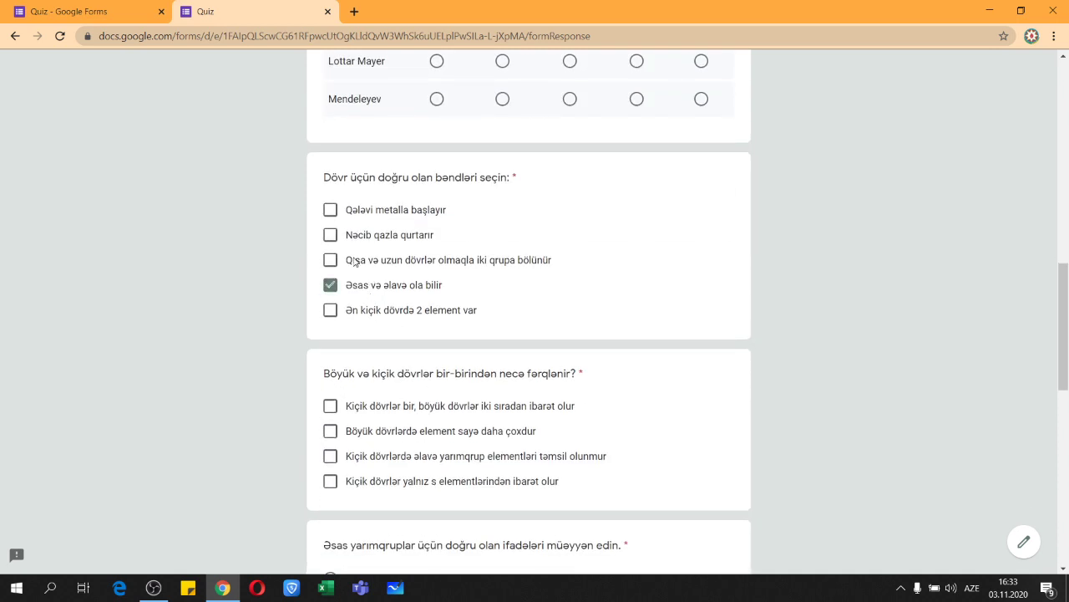
click(355, 262)
click(367, 238)
click(371, 409)
click(365, 452)
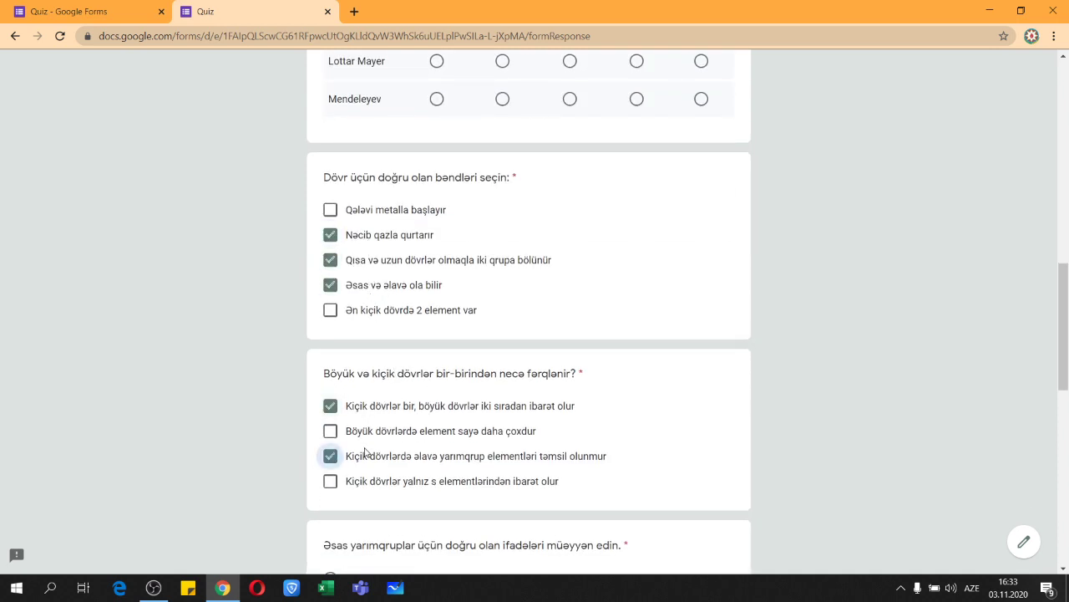
Fill the "Uyğunluğu müəyyən edin" grid with İlk cədvəl for Debereyner and Slindirvari düzülüş for the other four rows.
scroll(522, 255, up, 3)
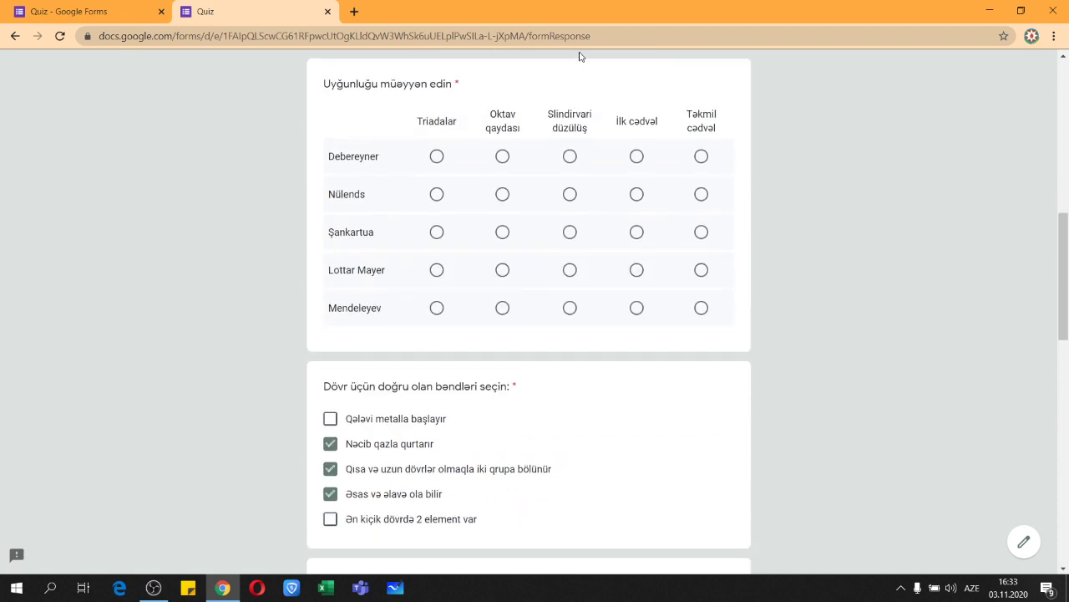
click(568, 197)
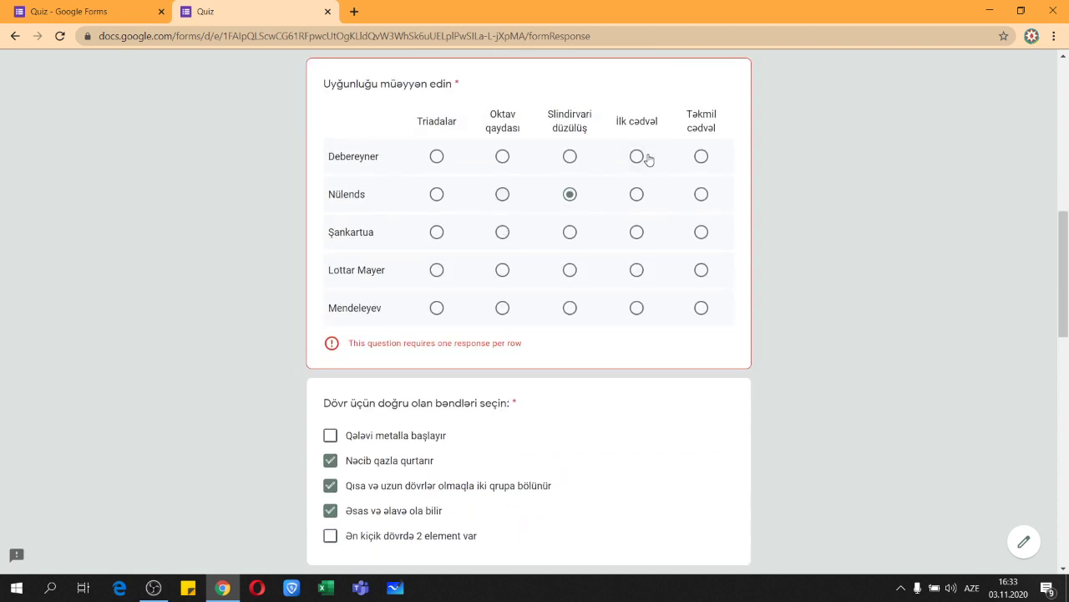
click(647, 158)
click(571, 233)
click(570, 270)
click(570, 308)
Tick Qələvi metallar for groups I and II, Qələvi-torpaq metallar for VII and VIII, Halogenlər for VII, and Nəcib qazlar for II.
scroll(459, 322, down, 12)
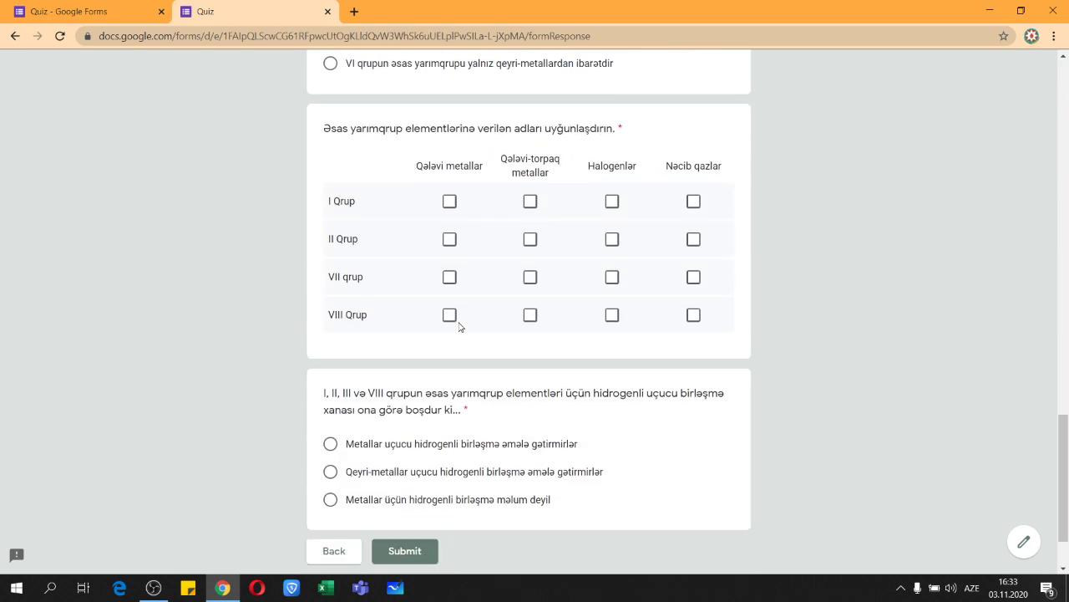
click(449, 201)
click(449, 239)
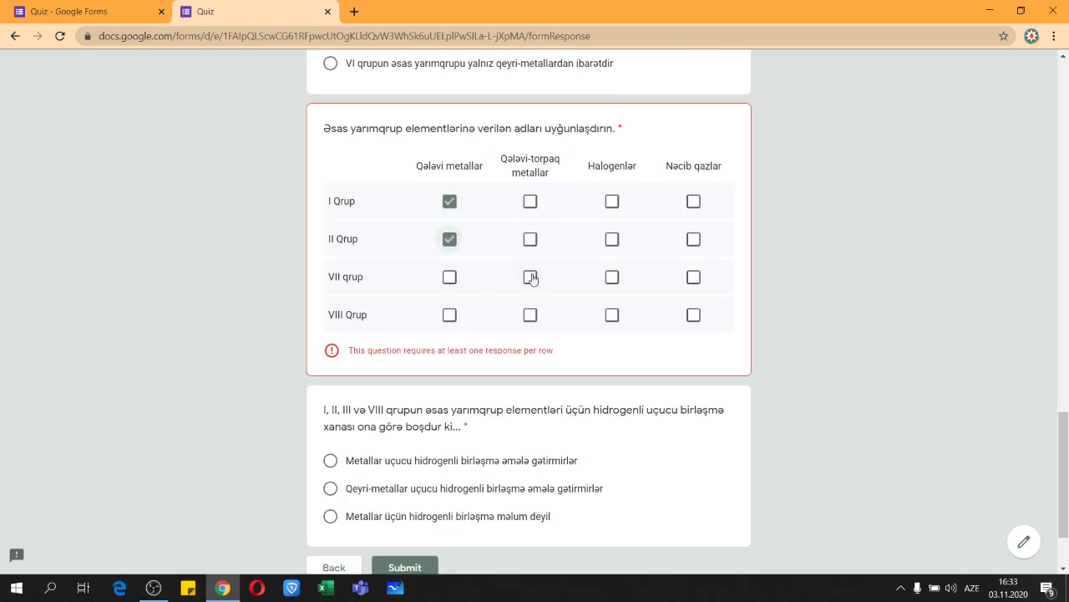
click(530, 276)
click(530, 314)
click(612, 276)
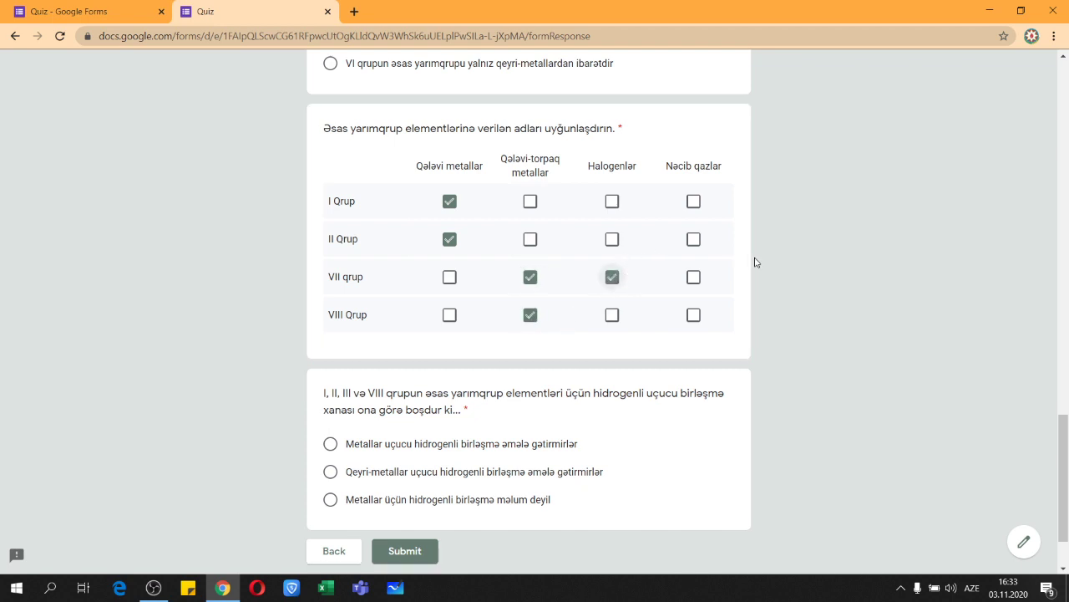
click(693, 240)
Answer the volatile hydrogen compound question with "Qeyri-metallar uçucu hidrogenli birləşmə əmələ gətirmirlər".
click(331, 499)
click(331, 444)
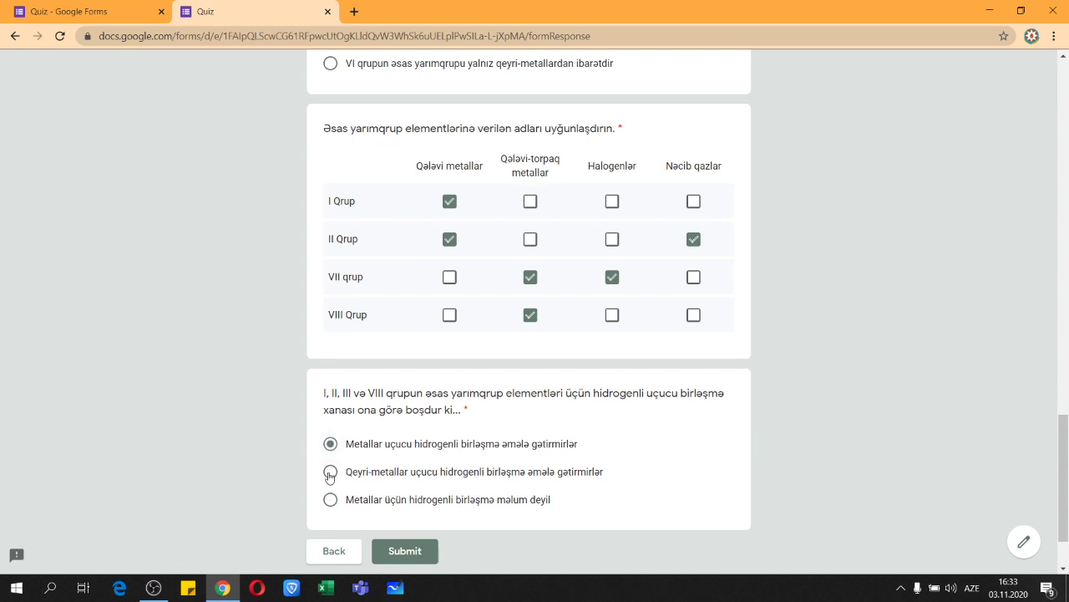
click(331, 471)
Answer the "Əsas yarımqruplar üçün doğru olan ifadələri müəyyən edin" question with "d elementləri təmsil olunmur" and review the whole page.
scroll(387, 316, up, 5)
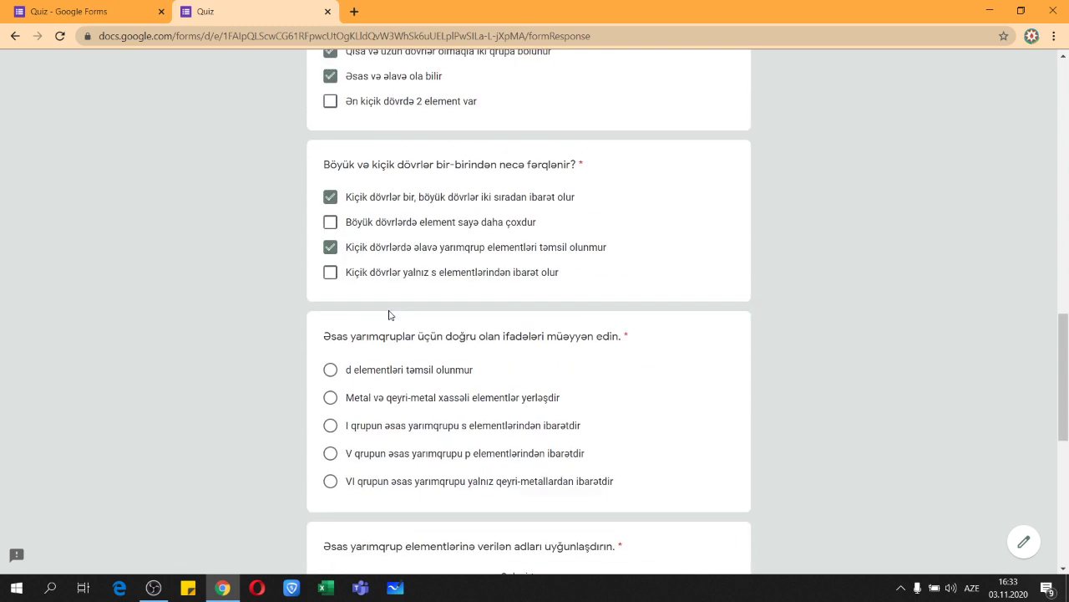
click(331, 370)
click(330, 398)
click(331, 425)
click(330, 453)
click(330, 370)
scroll(241, 172, down, 5)
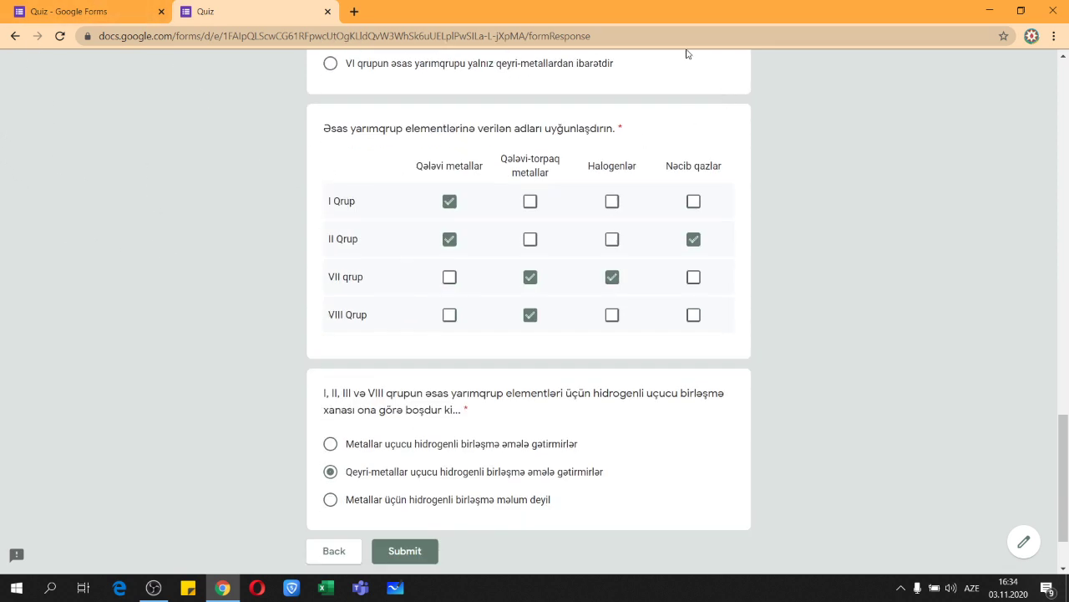
scroll(623, 317, down, 1)
scroll(623, 317, up, 15)
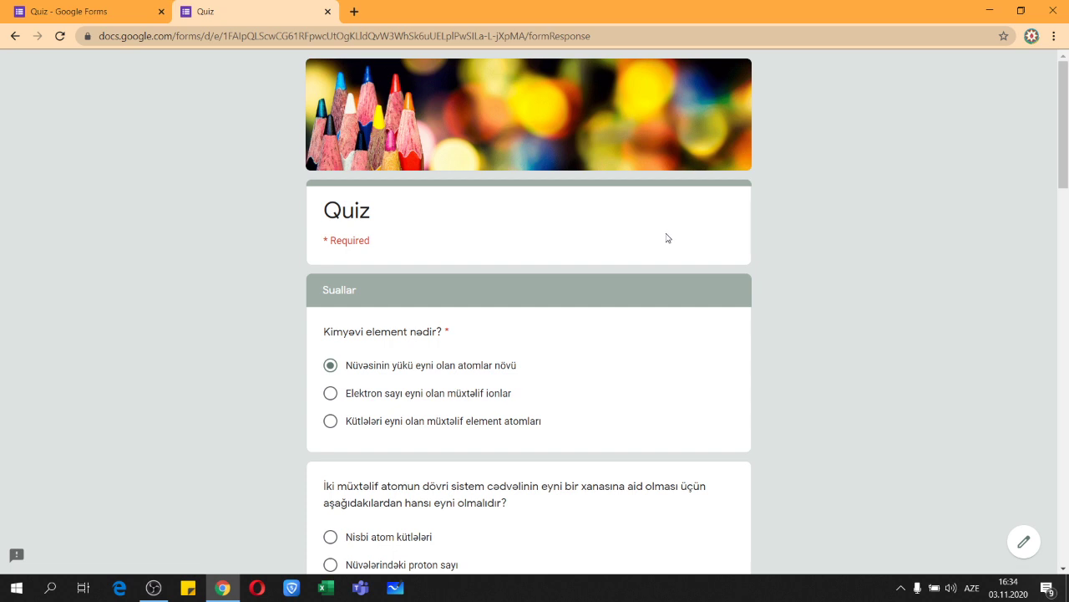
Return to the Quiz form editor and make a copy named "Copy of Quiz" in the My Drive folder.
click(92, 13)
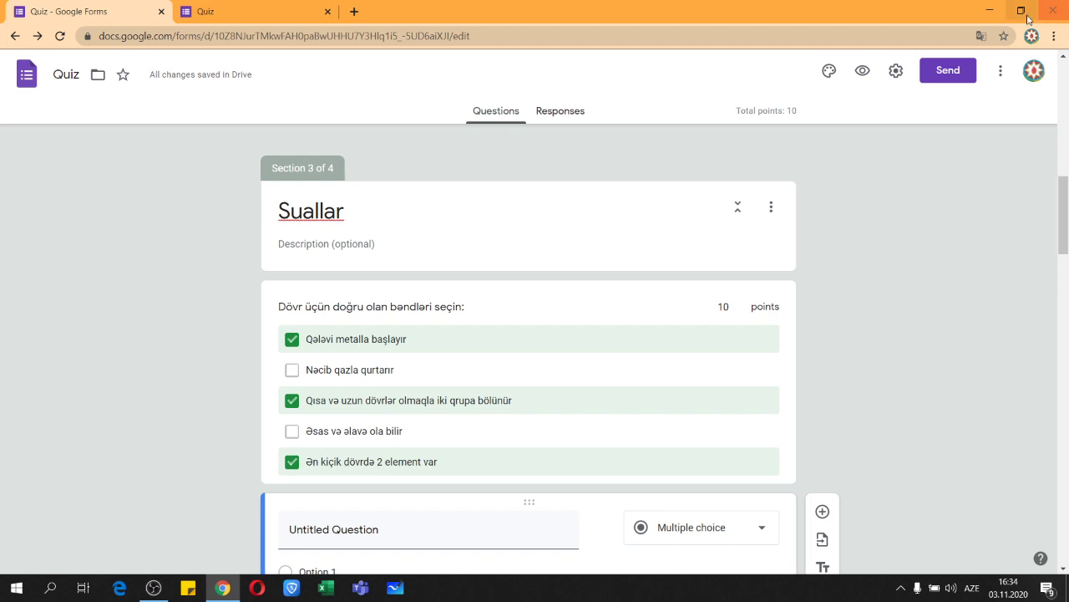
click(1000, 70)
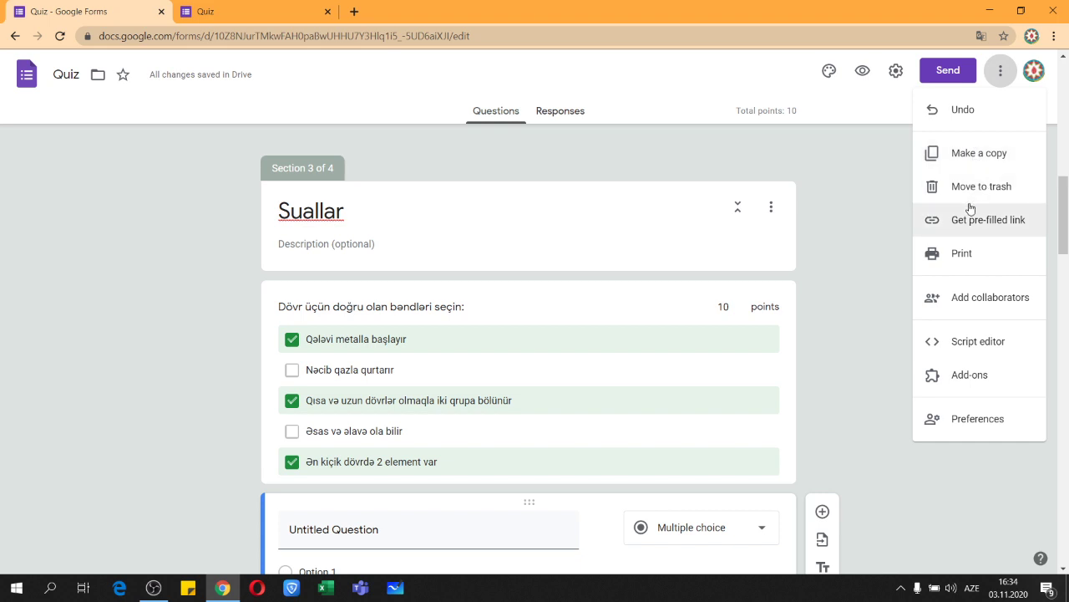
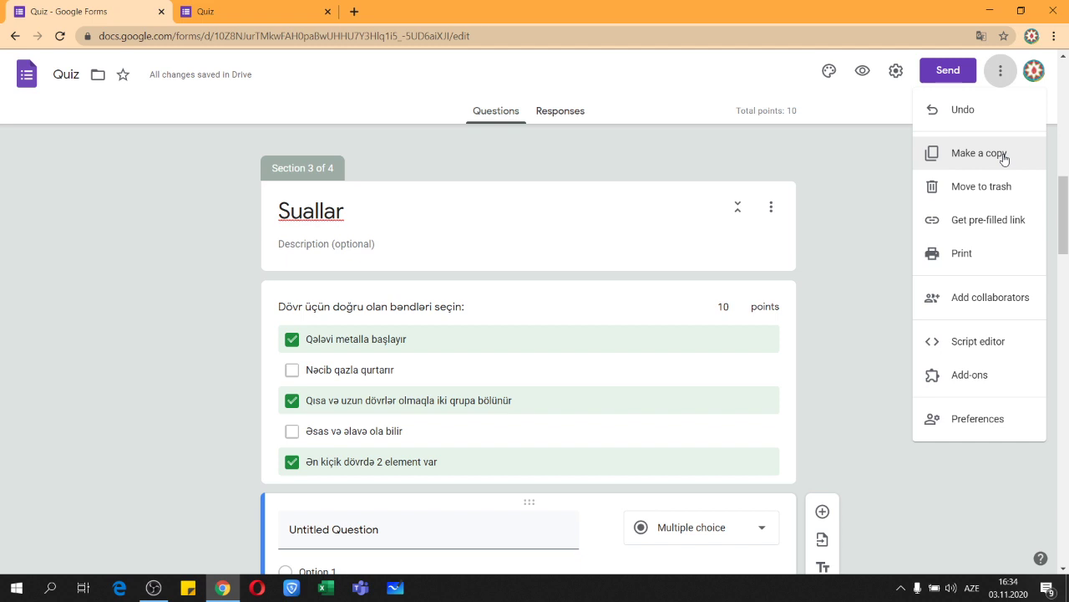
click(1003, 157)
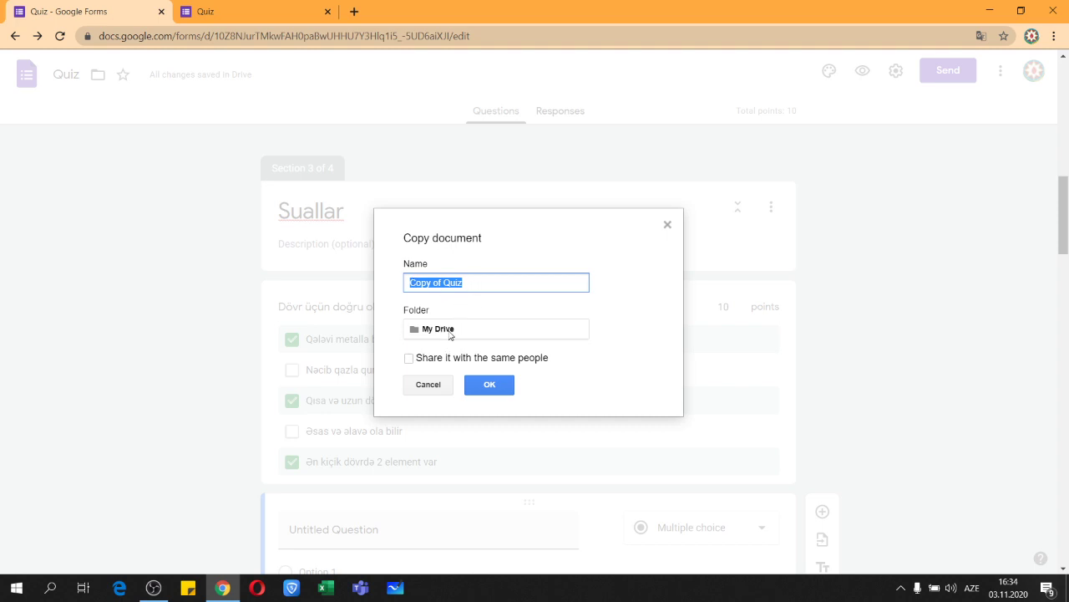
click(443, 333)
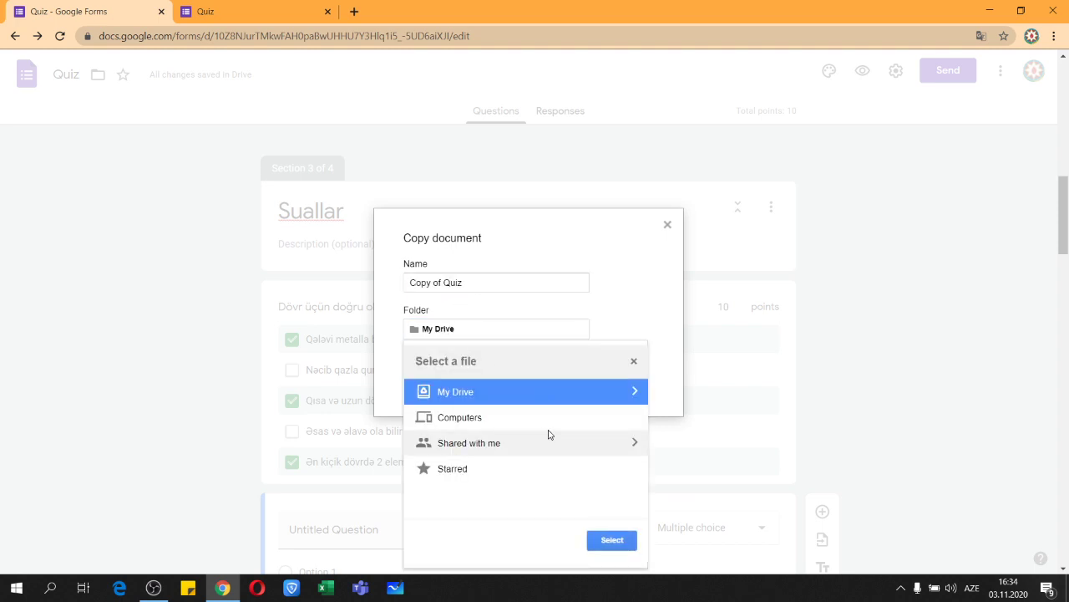
click(635, 359)
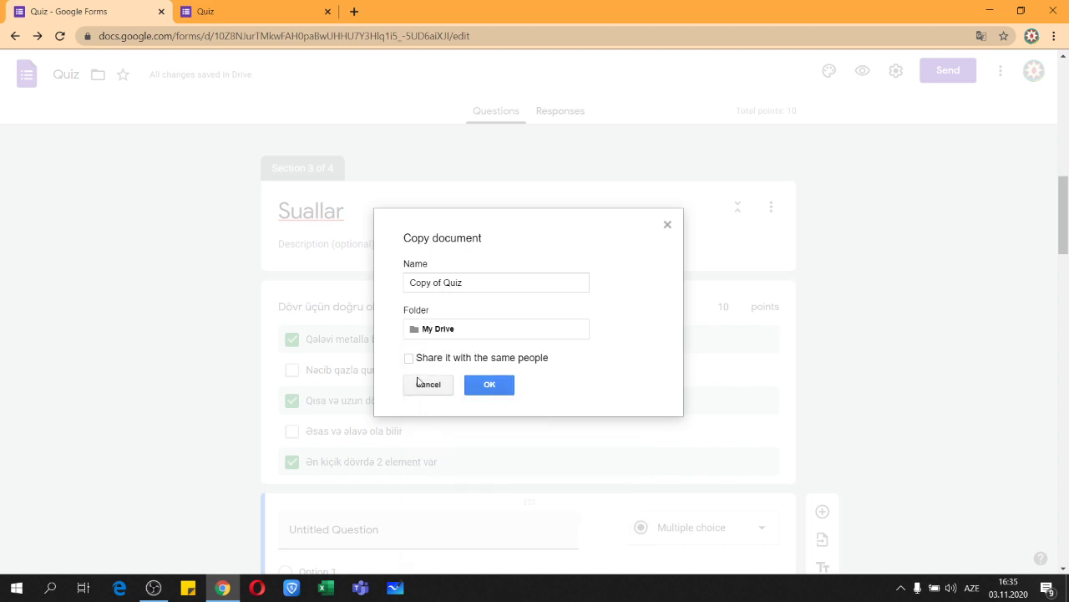
click(490, 385)
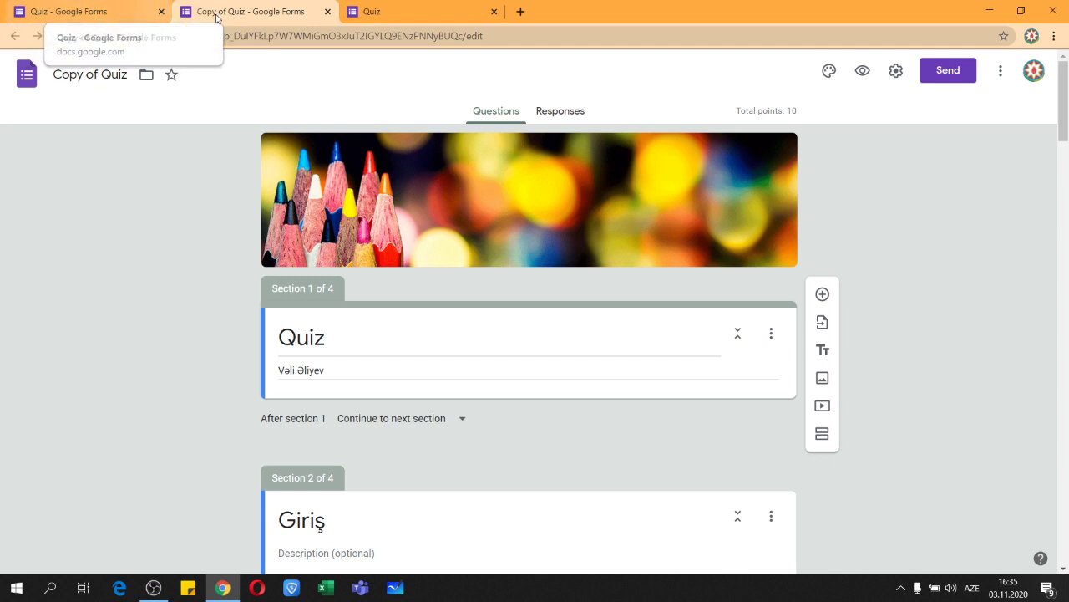
Move the "Copy of Quiz" form to the trash and take it back out.
click(1002, 71)
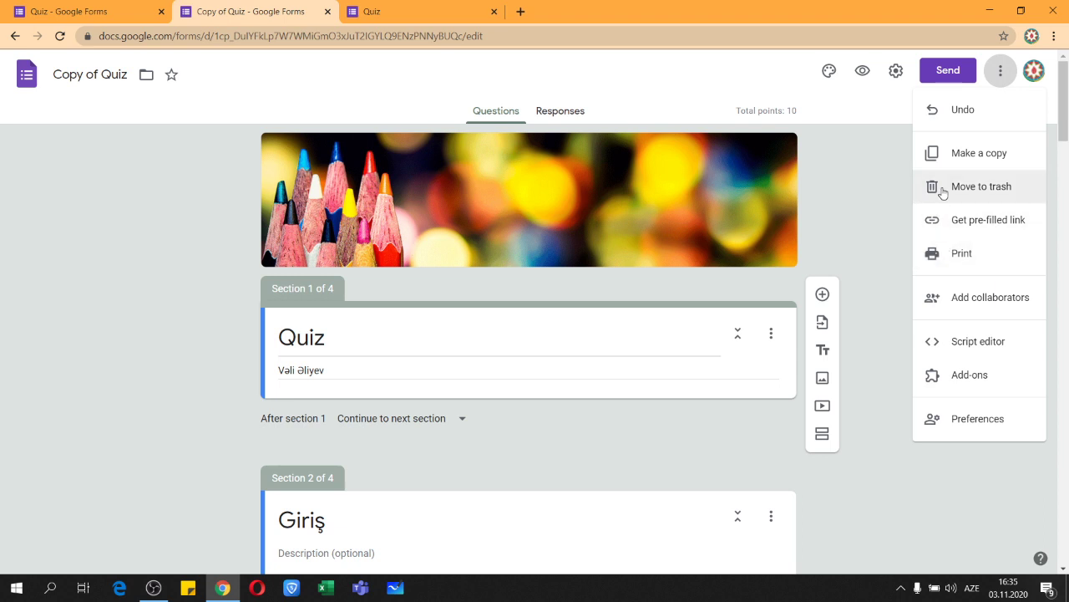
click(1006, 191)
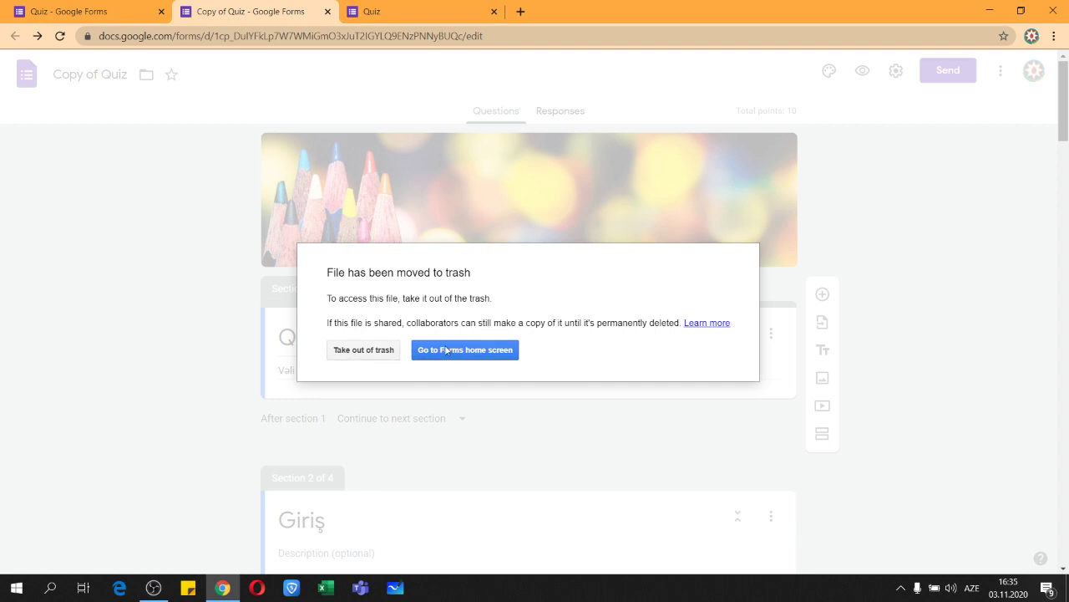
click(374, 357)
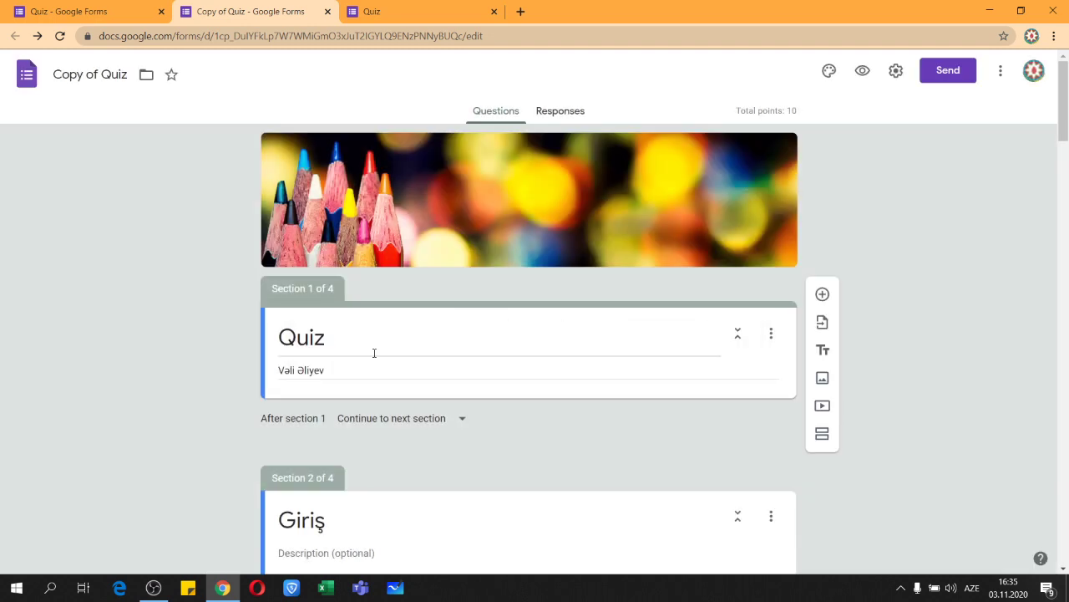
Move the "Copy of Quiz" form to the trash again and go to the Forms home screen.
click(1000, 71)
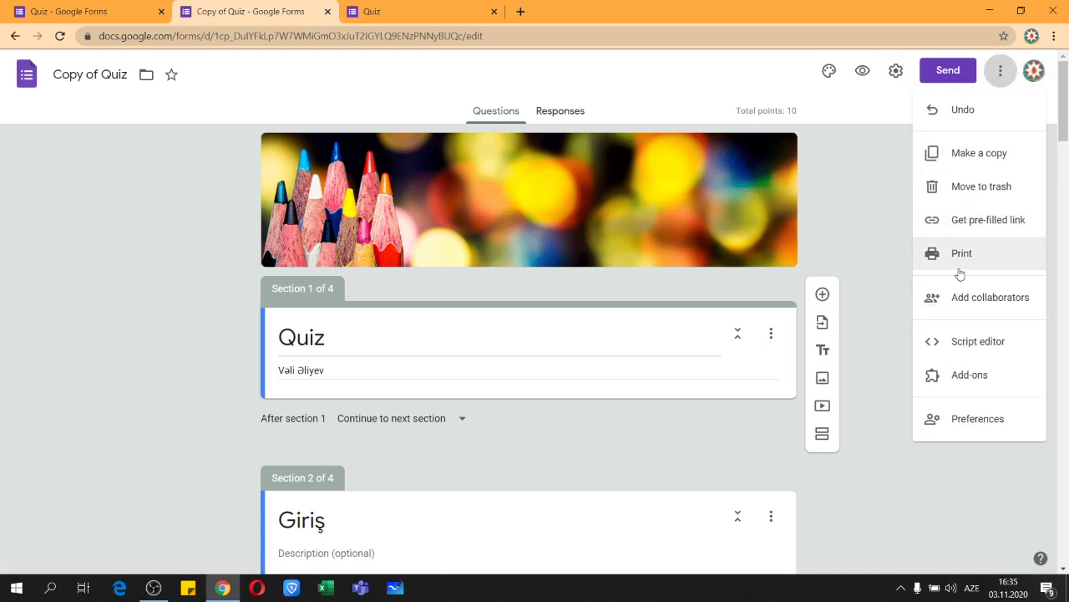
click(970, 187)
click(495, 349)
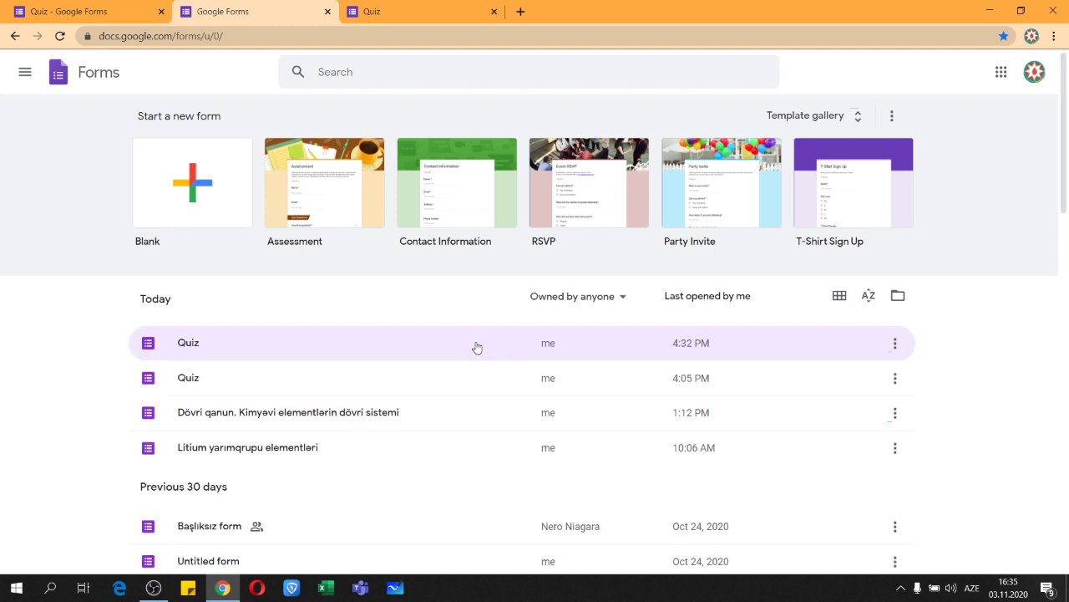
Open the form "Dövri qanun. Kimyəvi elementlərin dövri sistemi" and look through its pre-filled link page.
click(295, 413)
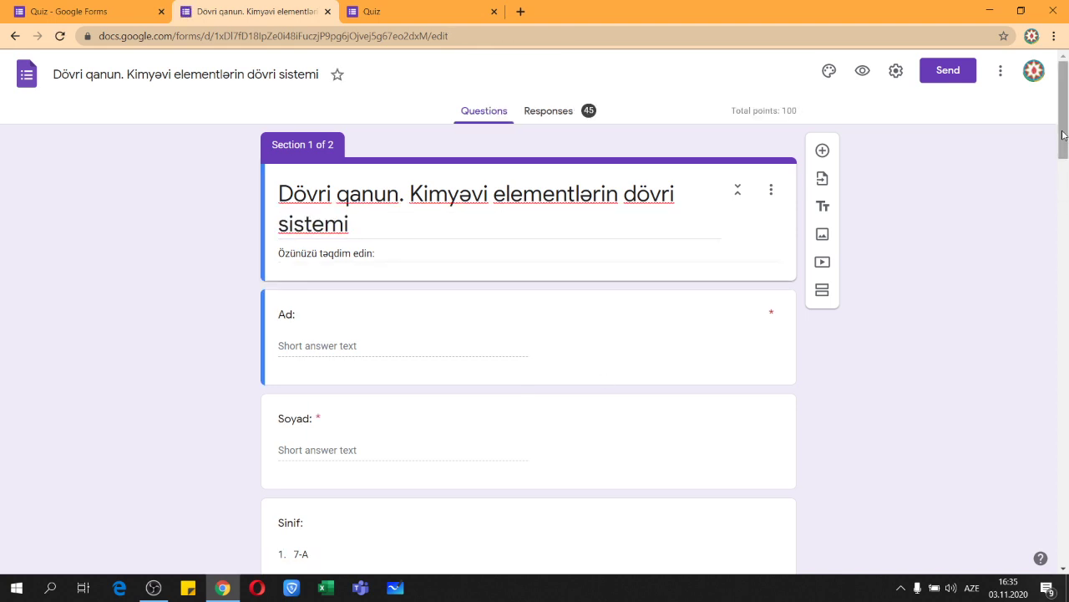
click(1000, 70)
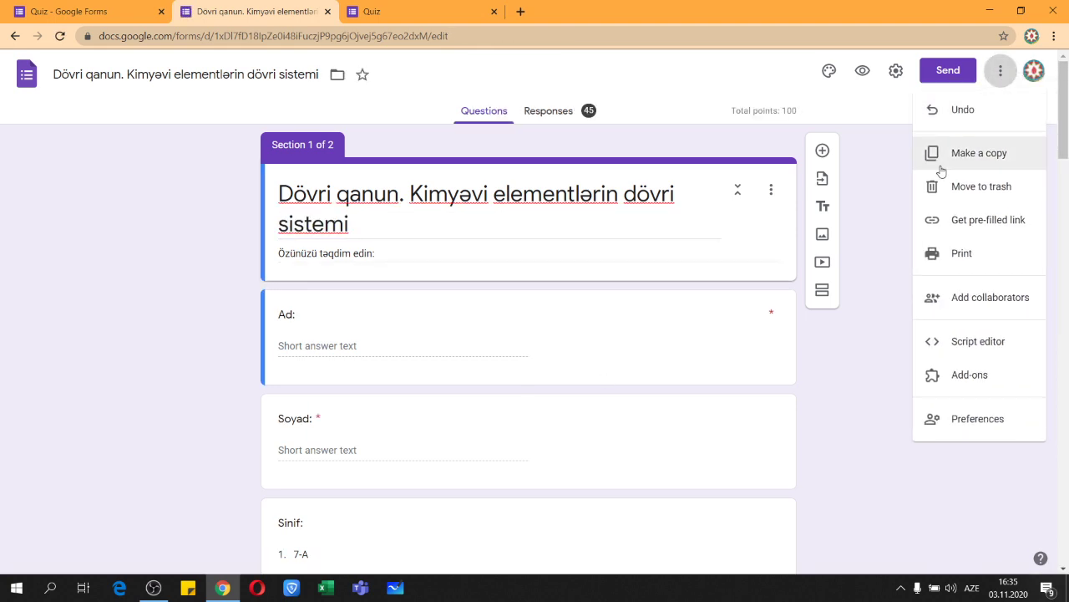
click(990, 234)
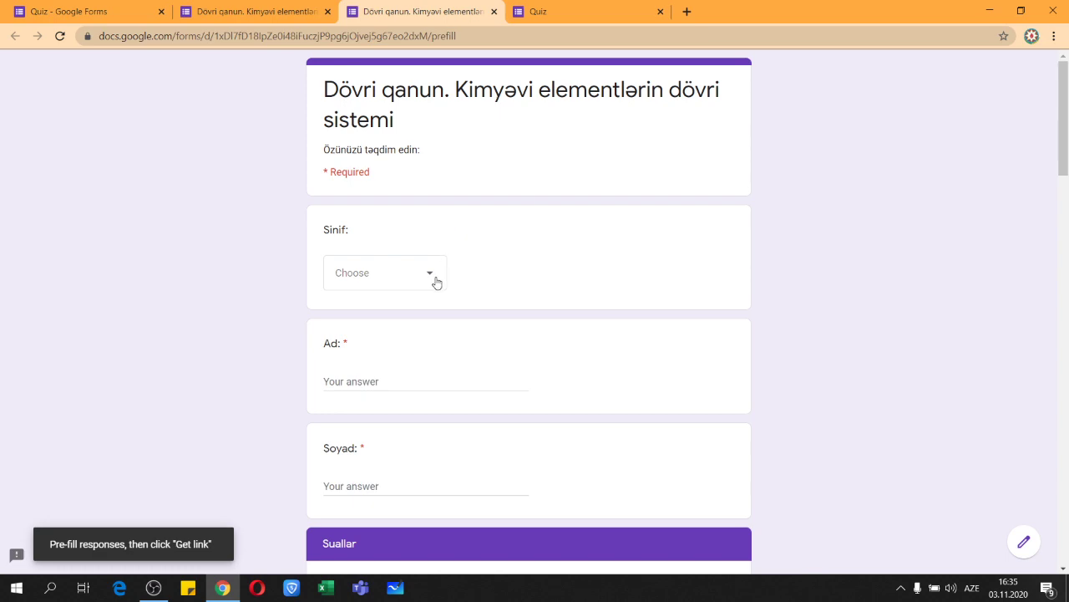
scroll(459, 292, down, 10)
scroll(461, 292, up, 10)
scroll(460, 292, down, 15)
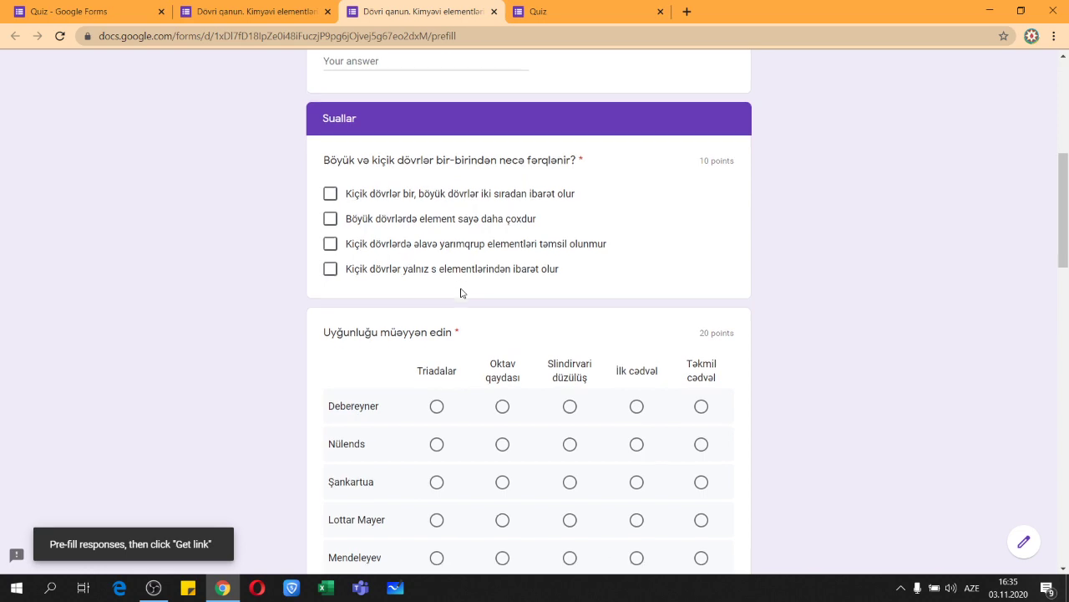
scroll(460, 292, up, 15)
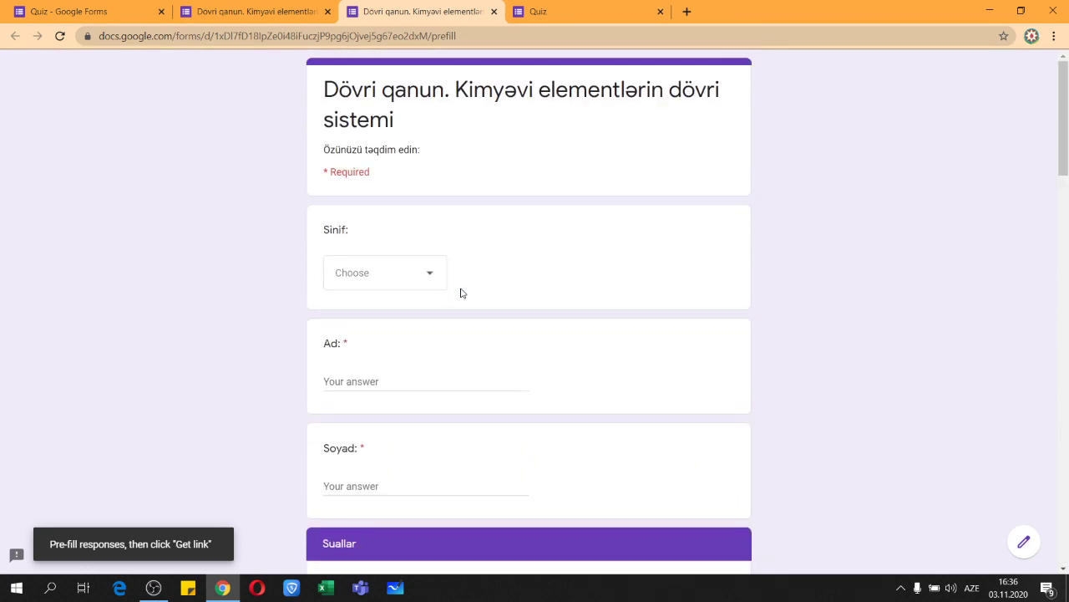
Go back to the form's editor, preview the form as a respondent and look over its first section.
click(251, 12)
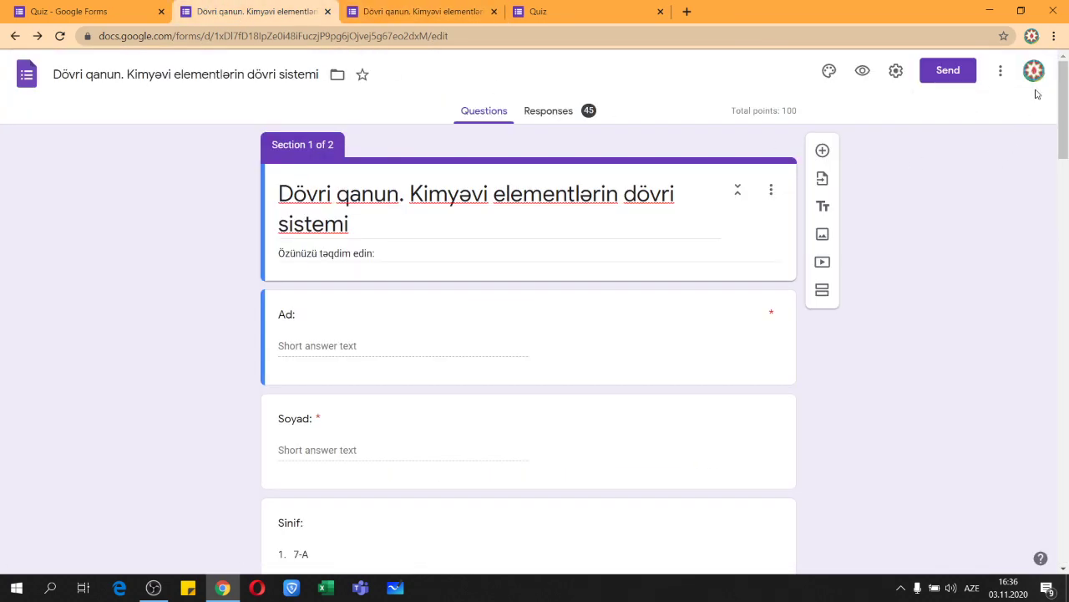
click(862, 71)
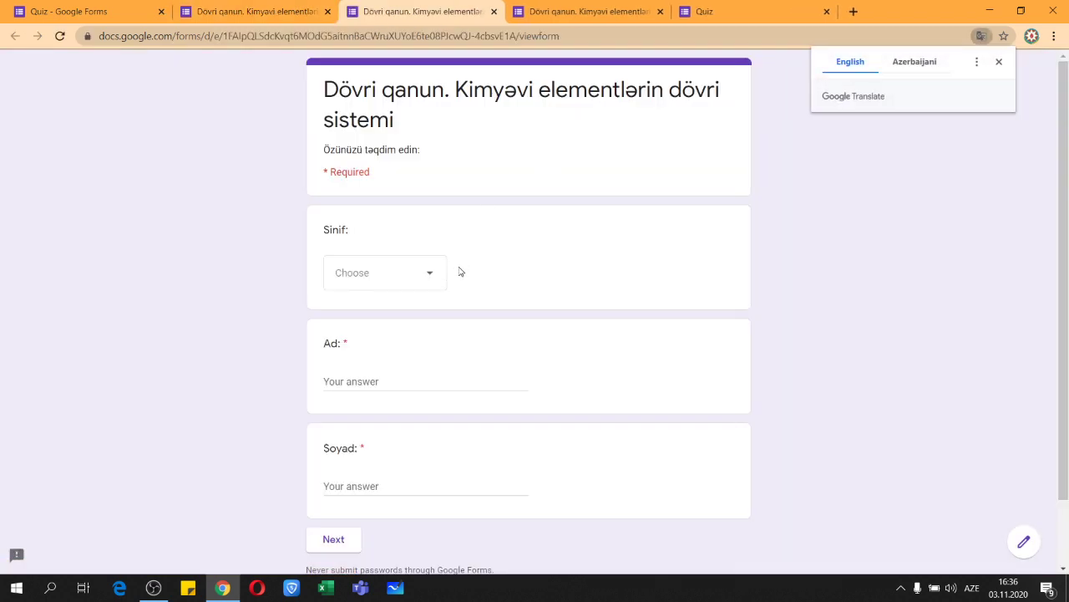
scroll(460, 272, down, 2)
scroll(460, 271, up, 2)
scroll(396, 258, down, 2)
scroll(396, 259, up, 2)
Close the unsubmitted Quiz response page, discarding its answers, and return to the editor of the "Dövri qanun" form.
click(605, 11)
click(740, 12)
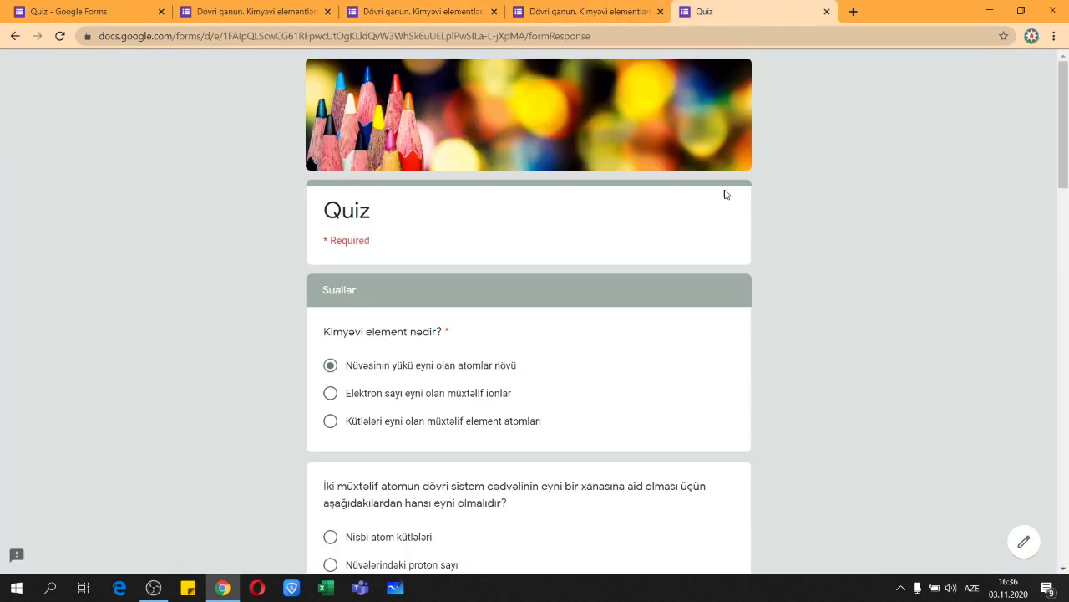
scroll(608, 280, down, 5)
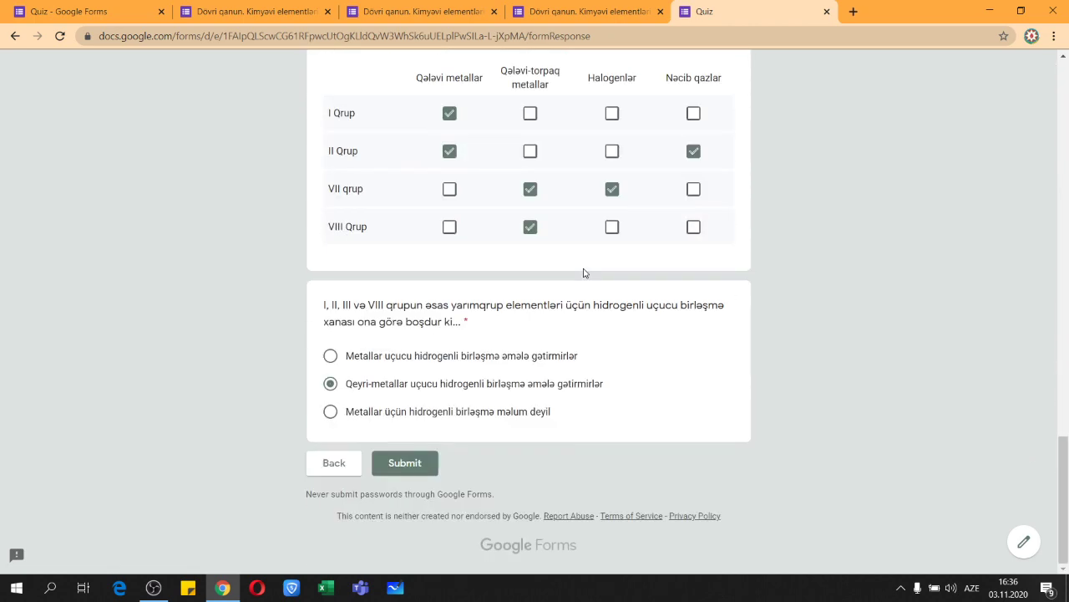
scroll(585, 273, up, 8)
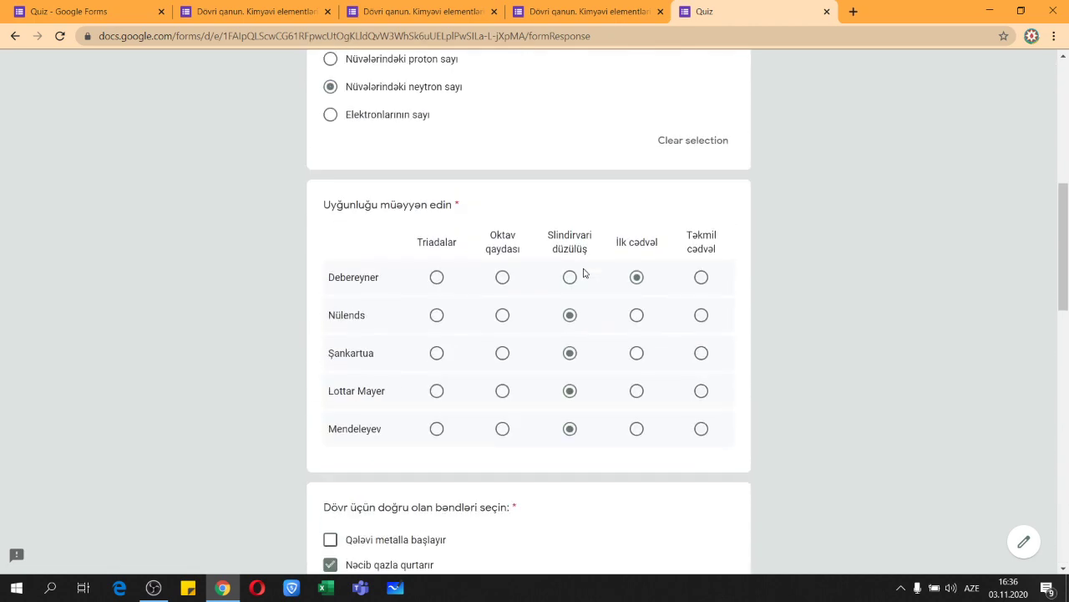
click(827, 10)
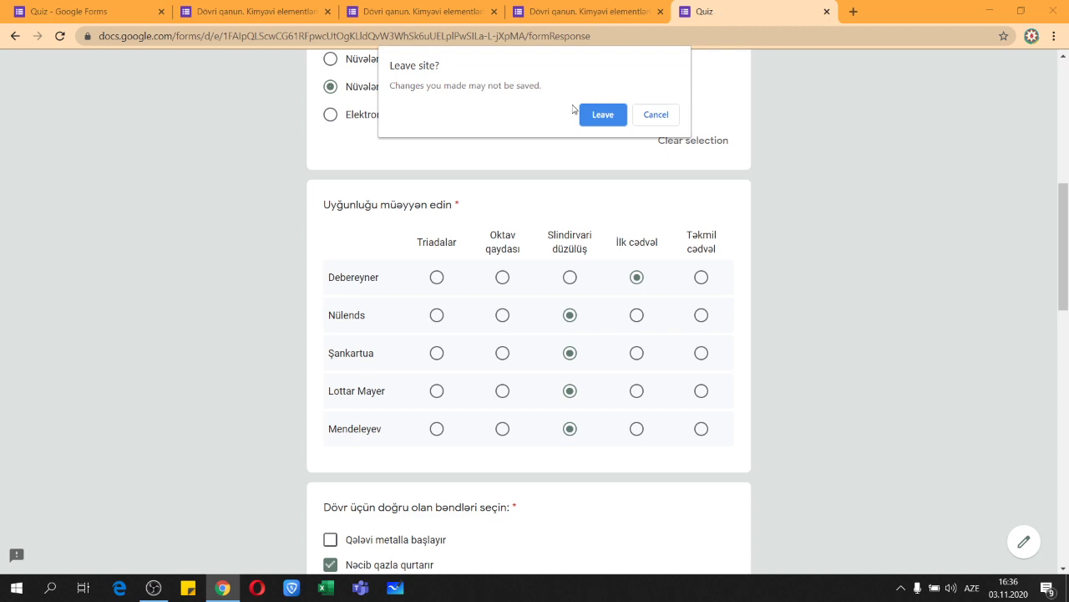
click(596, 122)
key(ctrl+Page_Up)
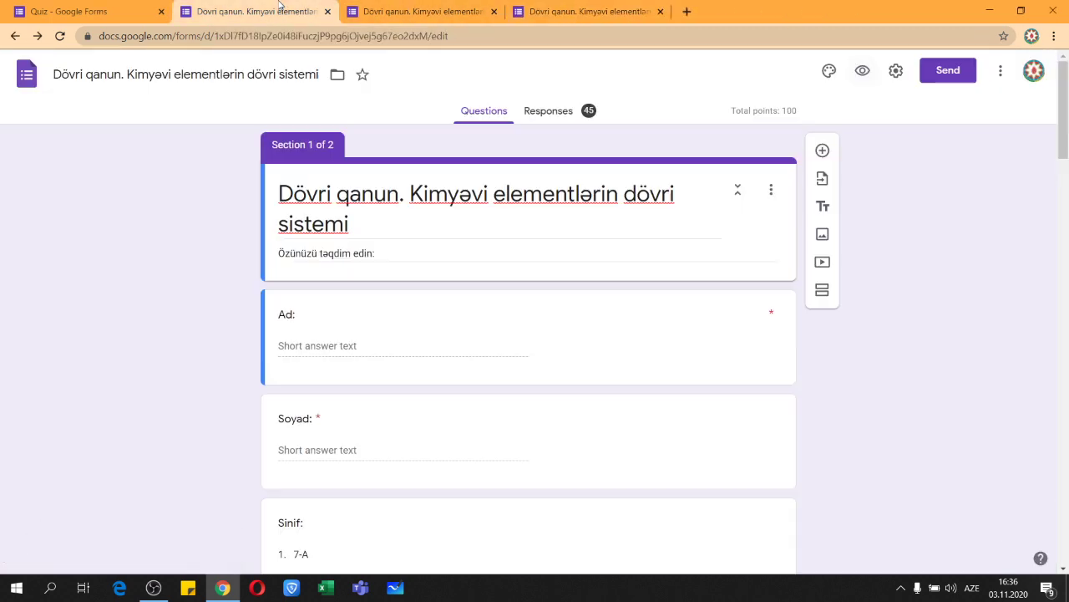
Look over the "Dövri qanun" form's respondent page and pre-filled link page, and return to the Quiz form's editor.
key(ctrl+Page_Up)
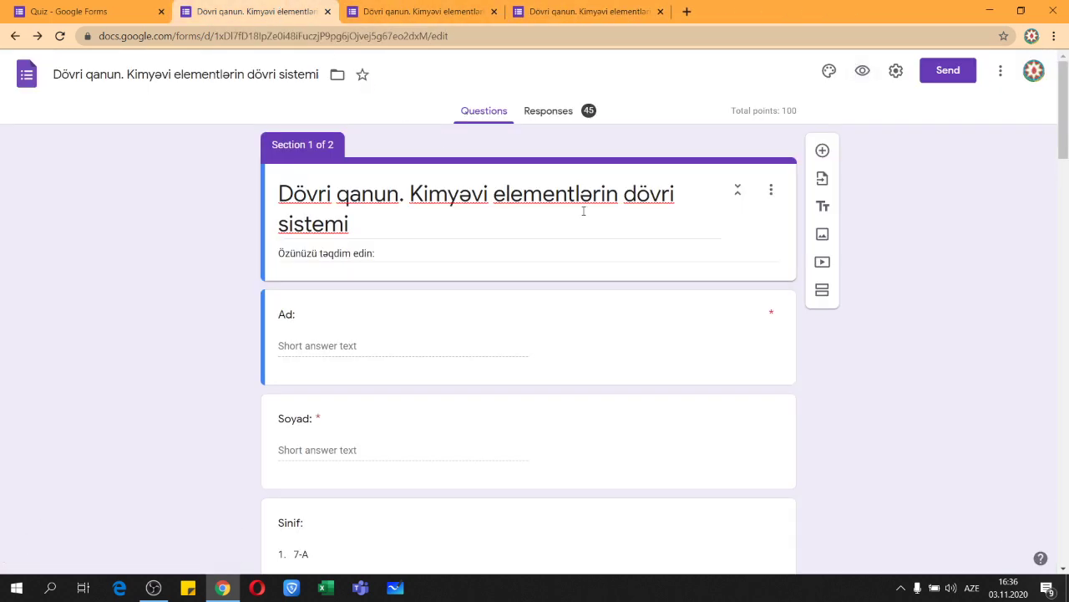
click(434, 17)
scroll(597, 208, down, 3)
scroll(590, 239, up, 3)
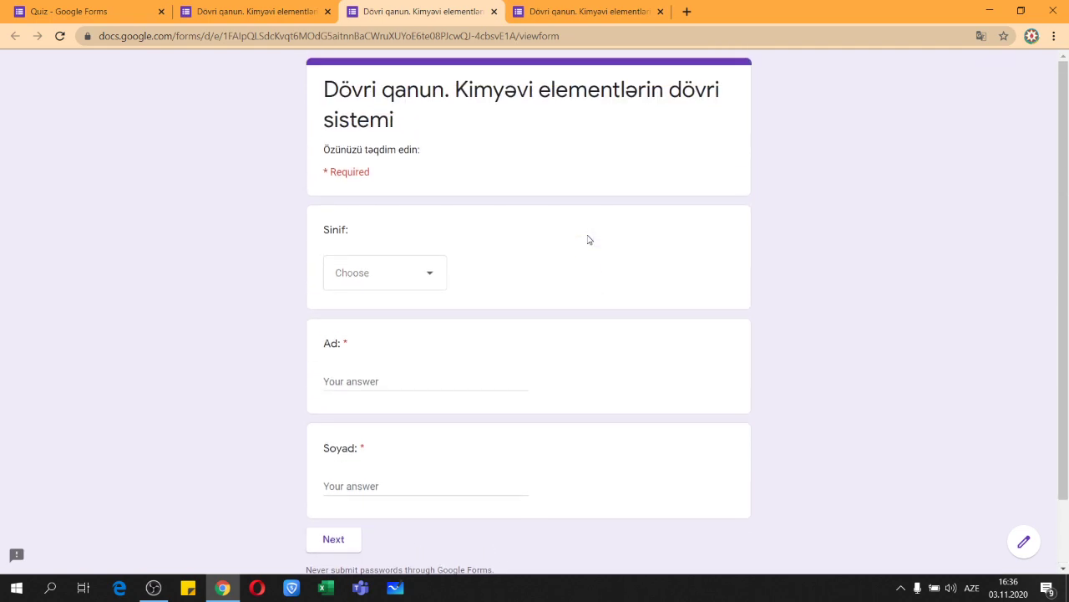
click(582, 13)
scroll(582, 242, down, 20)
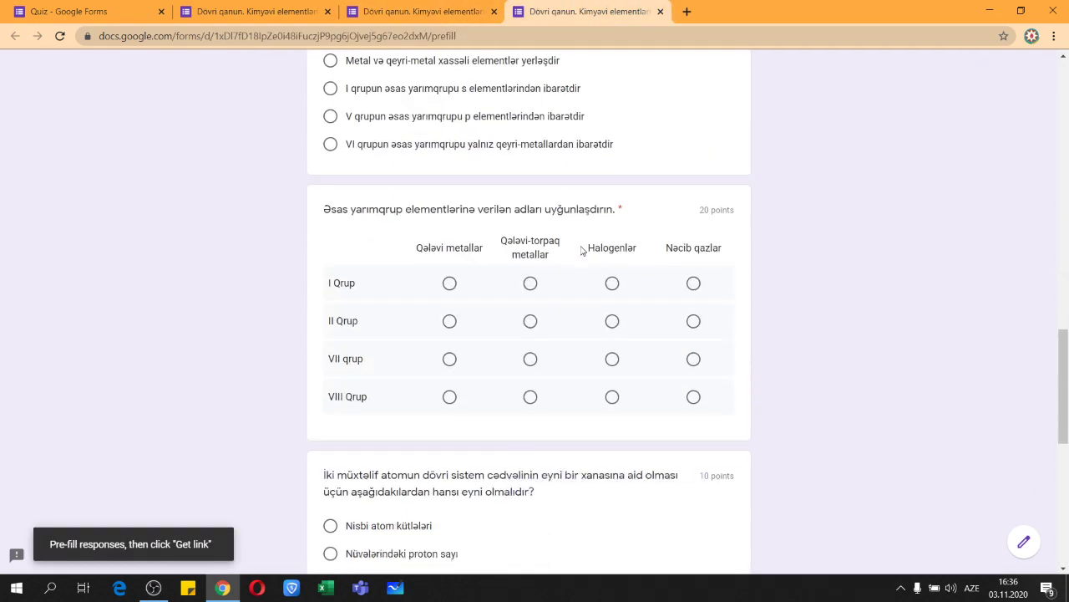
scroll(582, 250, up, 20)
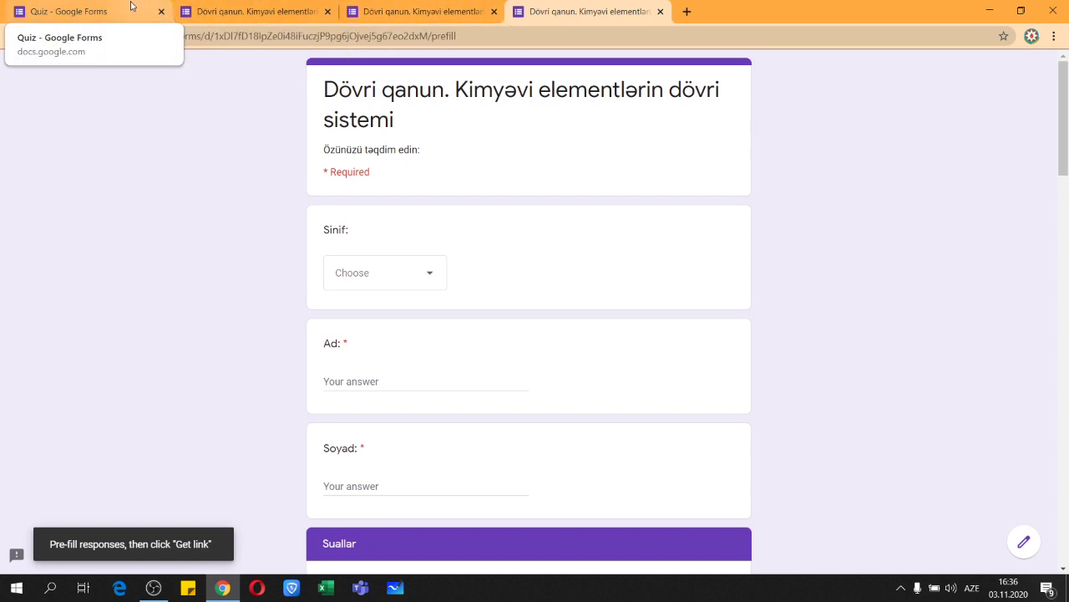
click(96, 8)
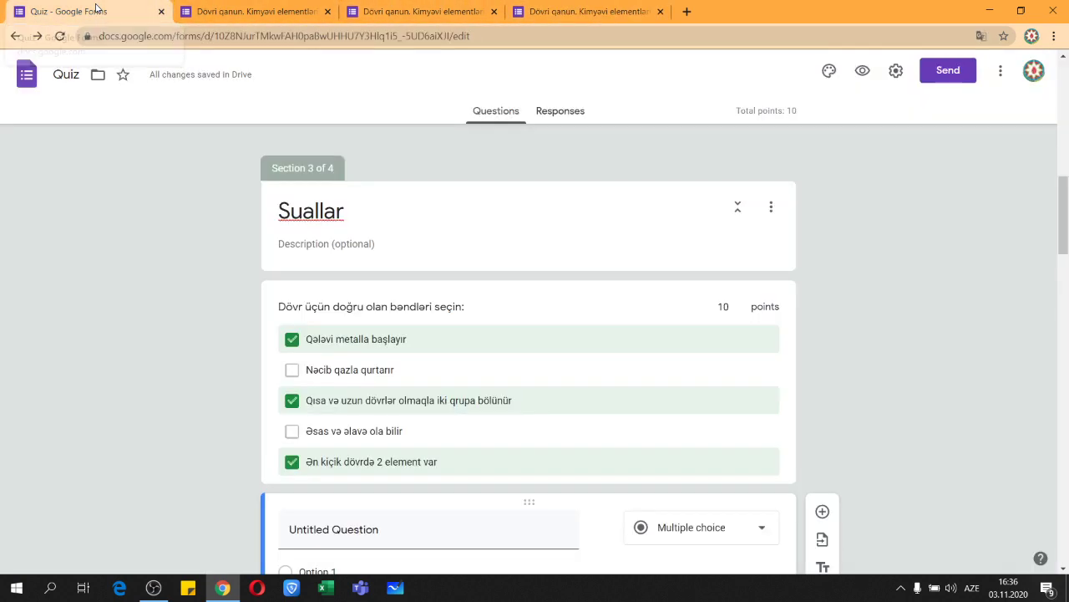
Try the default setting for collecting email addresses, and close the default settings without saving.
click(1000, 70)
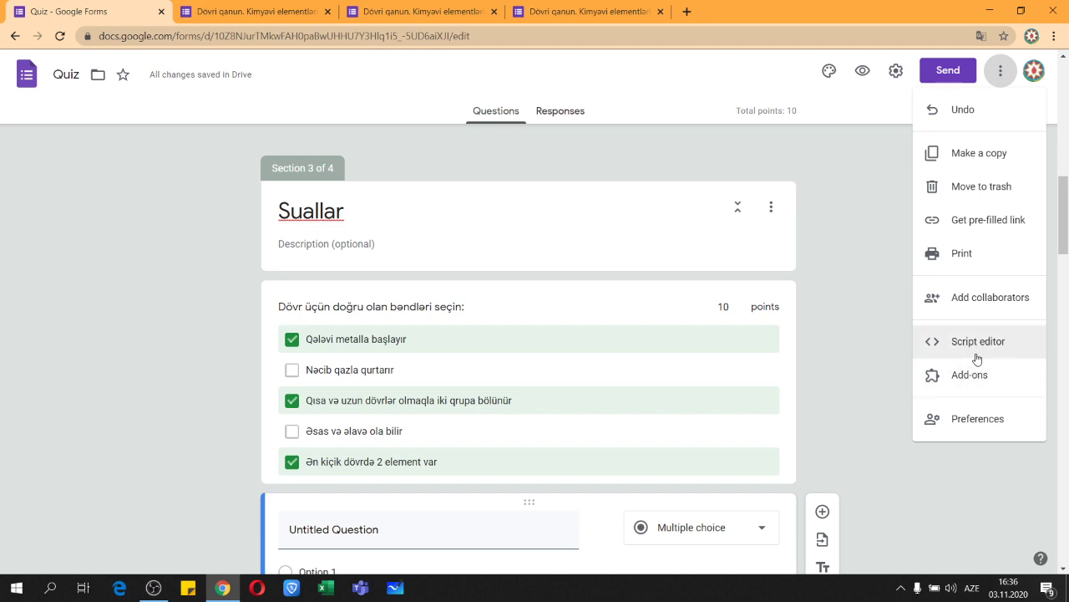
click(965, 423)
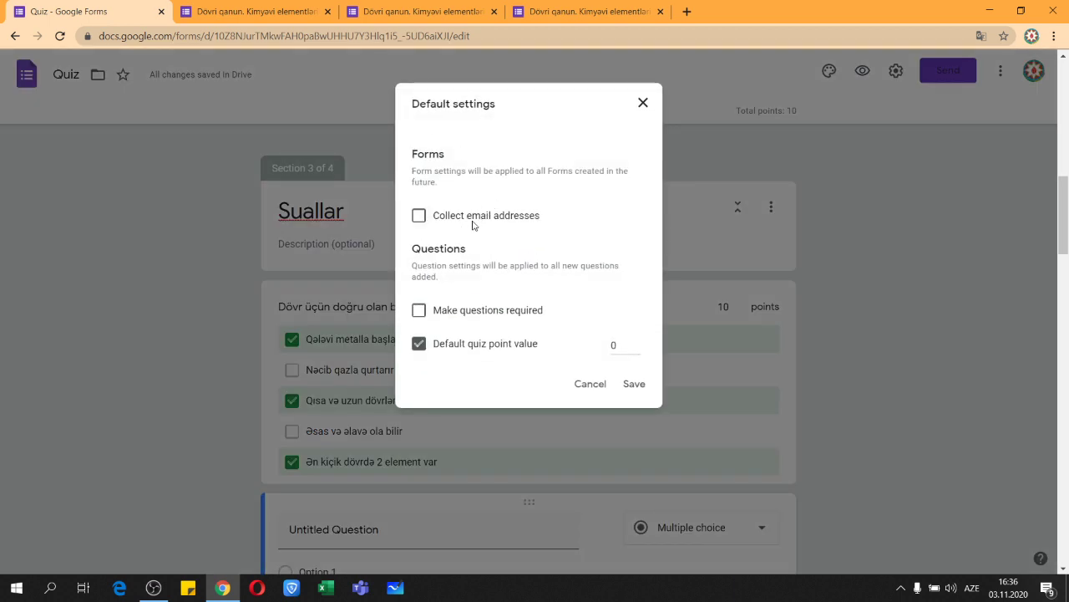
click(419, 216)
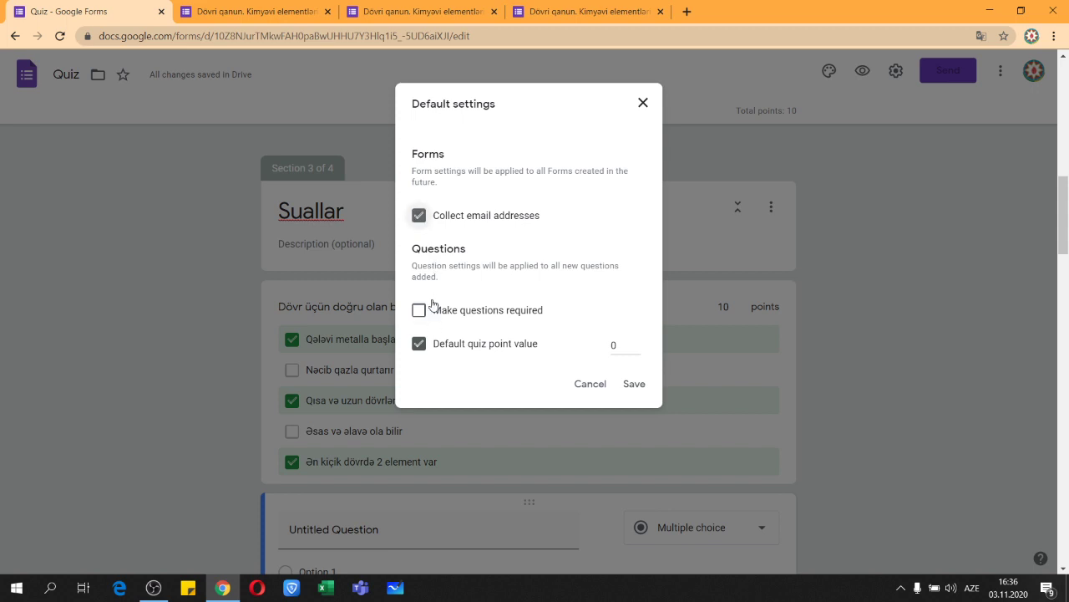
click(420, 217)
click(644, 103)
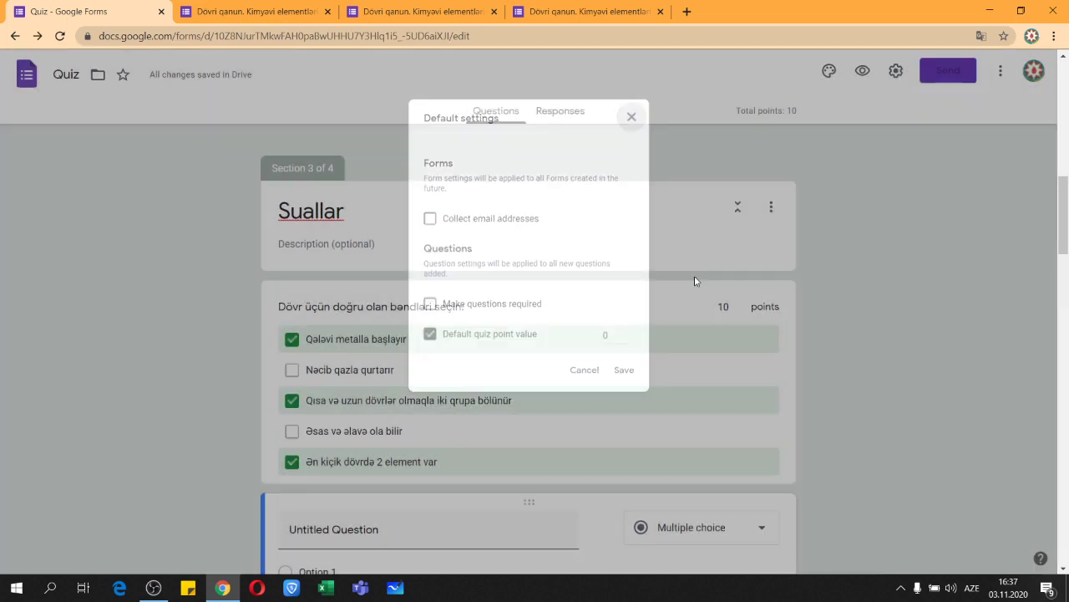
Make section 3's "Untitled Question" required and the question "Böyük və kiçik dövrlər bir-birindən necə fərqlənir?" optional.
scroll(740, 383, down, 5)
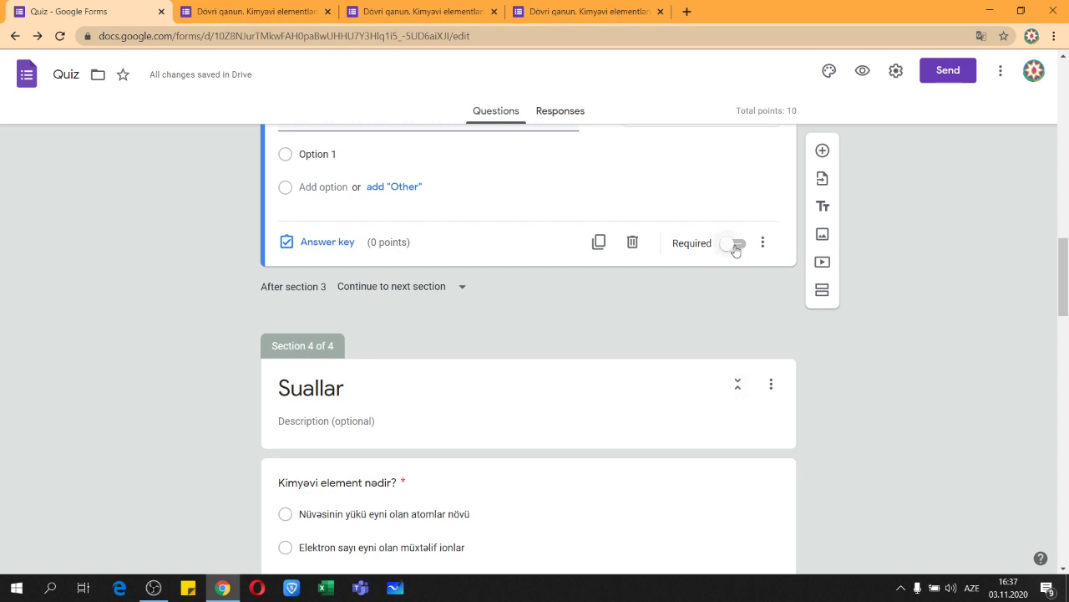
click(736, 244)
scroll(735, 313, down, 15)
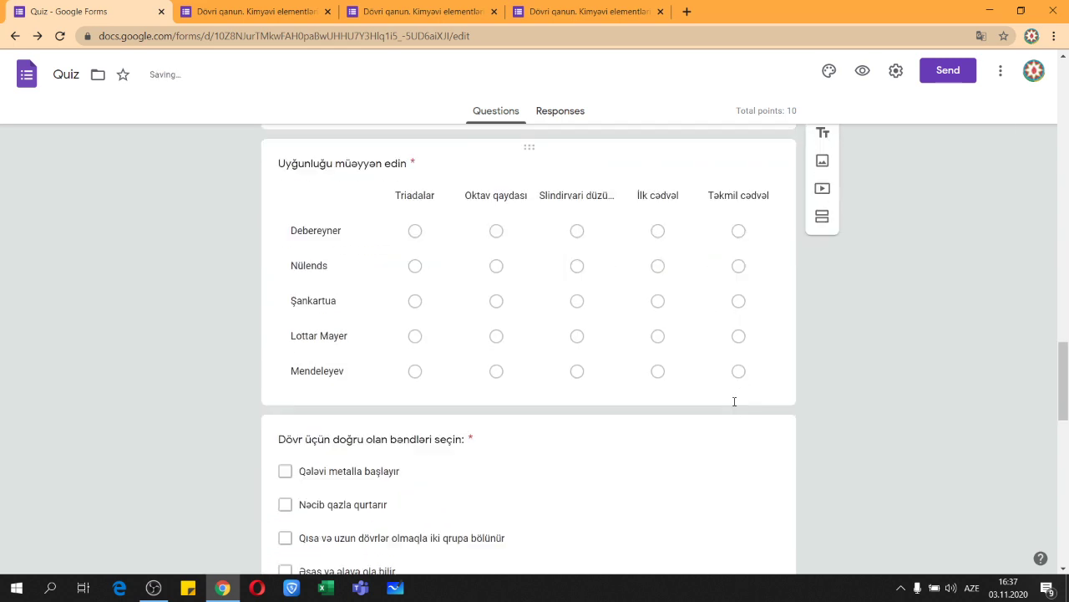
click(754, 252)
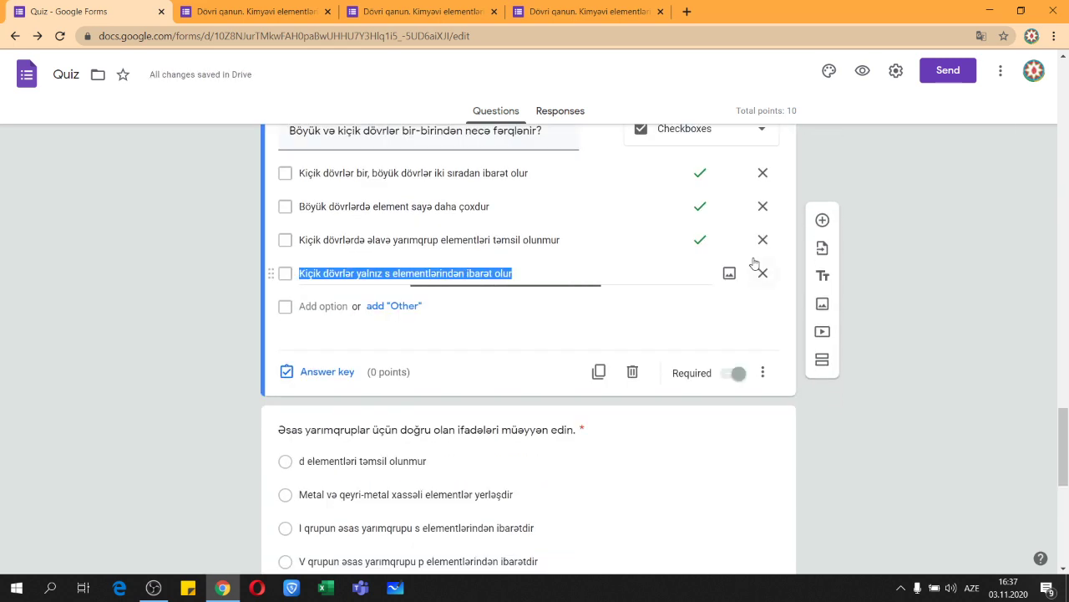
click(740, 382)
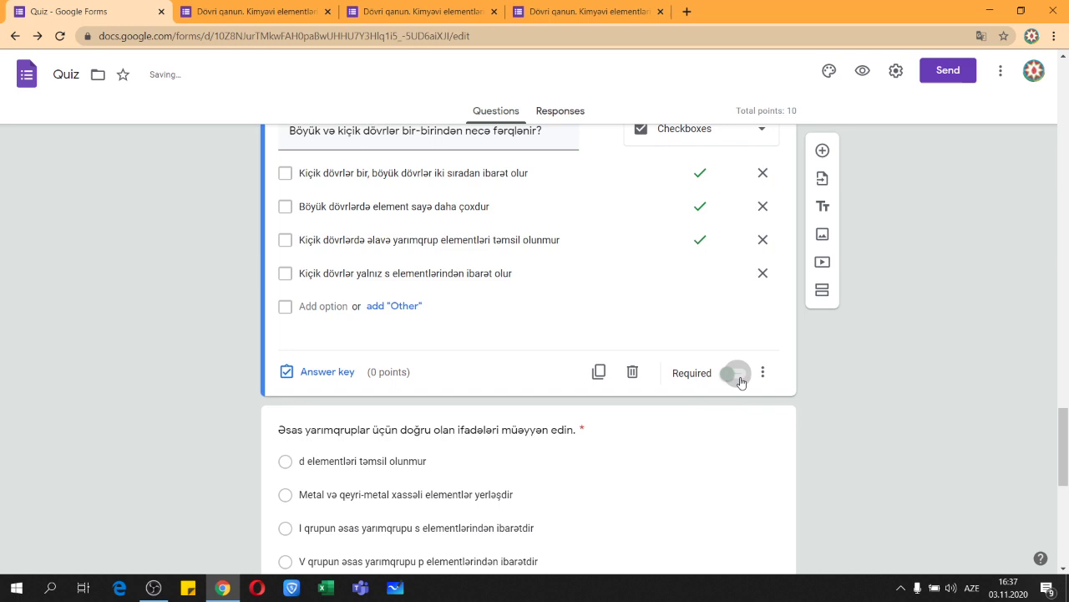
Set new questions to be required by default in the form preferences and save.
click(1000, 70)
click(962, 421)
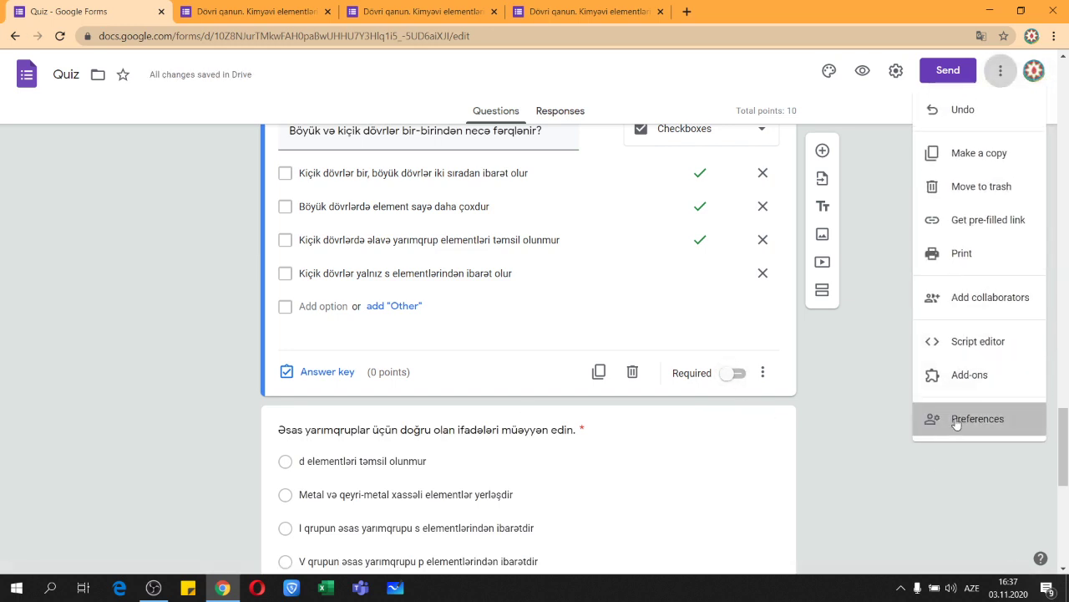
click(419, 310)
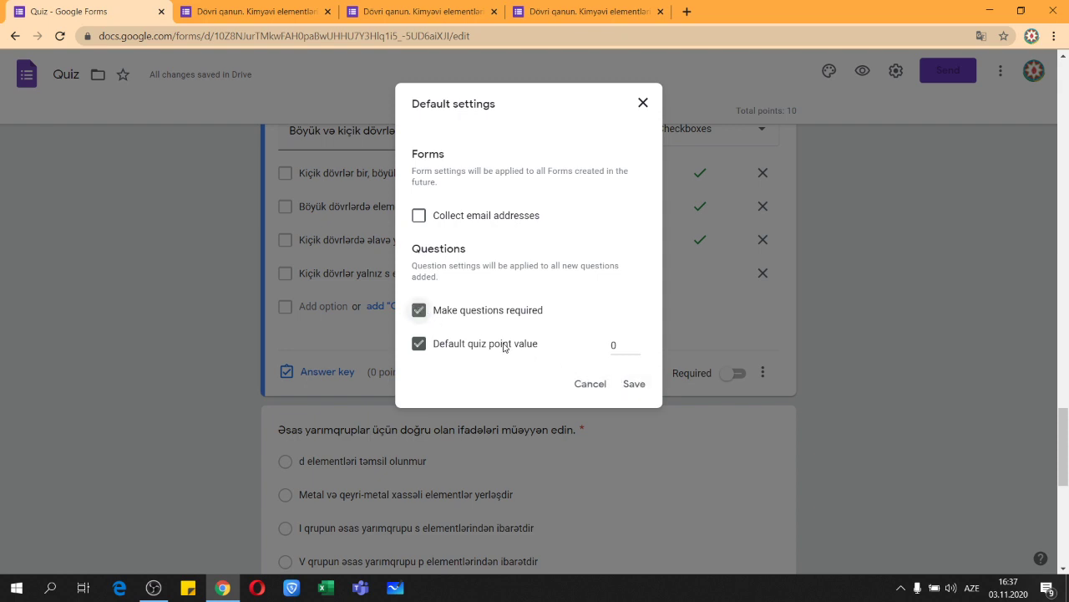
click(638, 384)
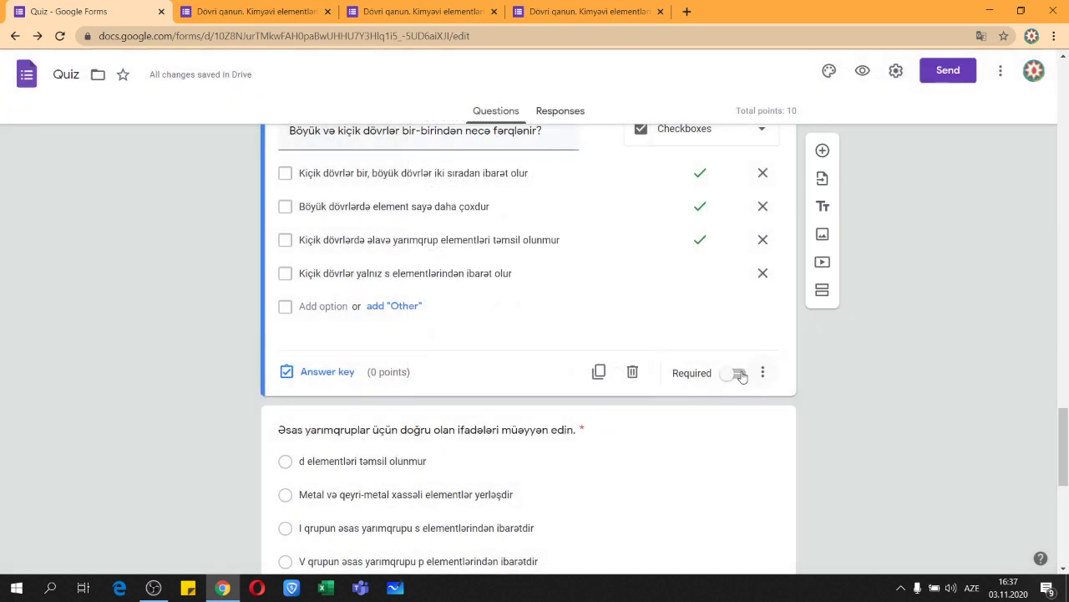
Look through section 4's questions to check which are marked as required.
scroll(752, 350, up, 4)
scroll(762, 334, up, 5)
scroll(762, 335, down, 8)
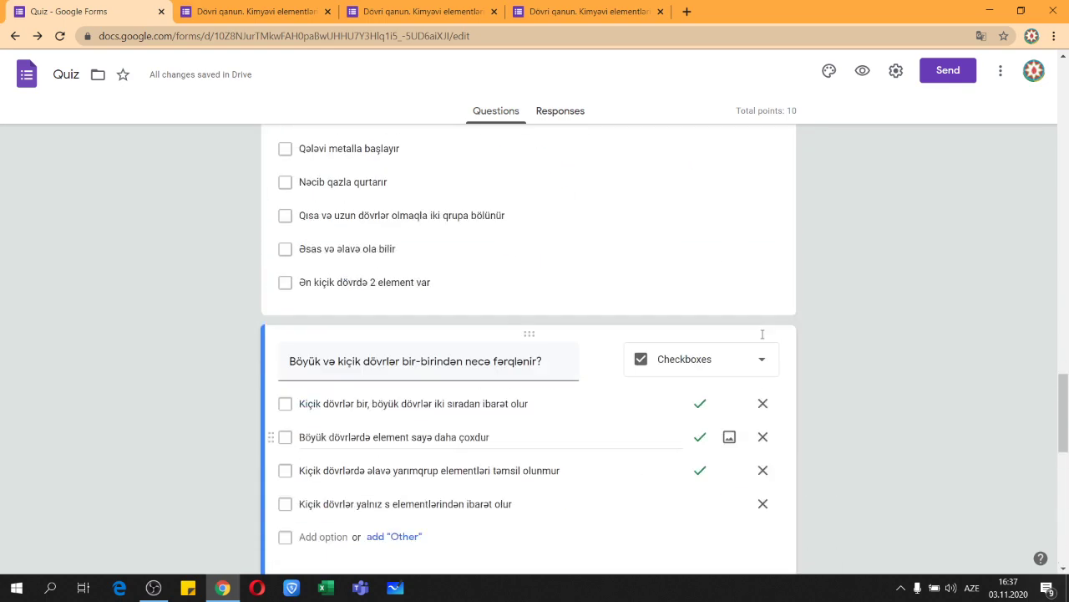
scroll(762, 334, up, 2)
click(762, 391)
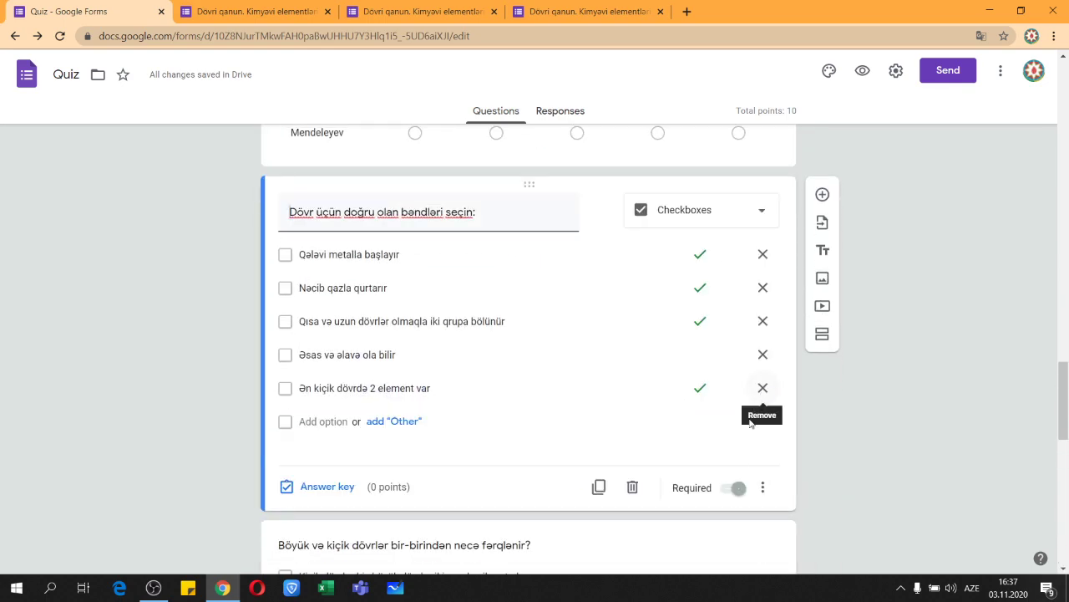
scroll(740, 460, down, 5)
click(743, 473)
scroll(760, 451, down, 6)
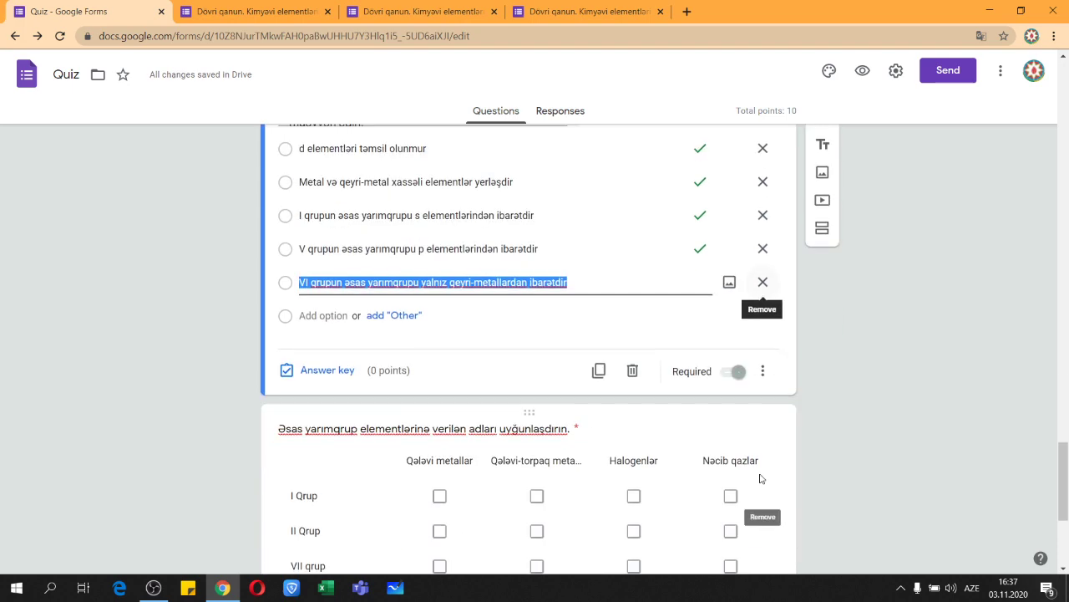
click(777, 336)
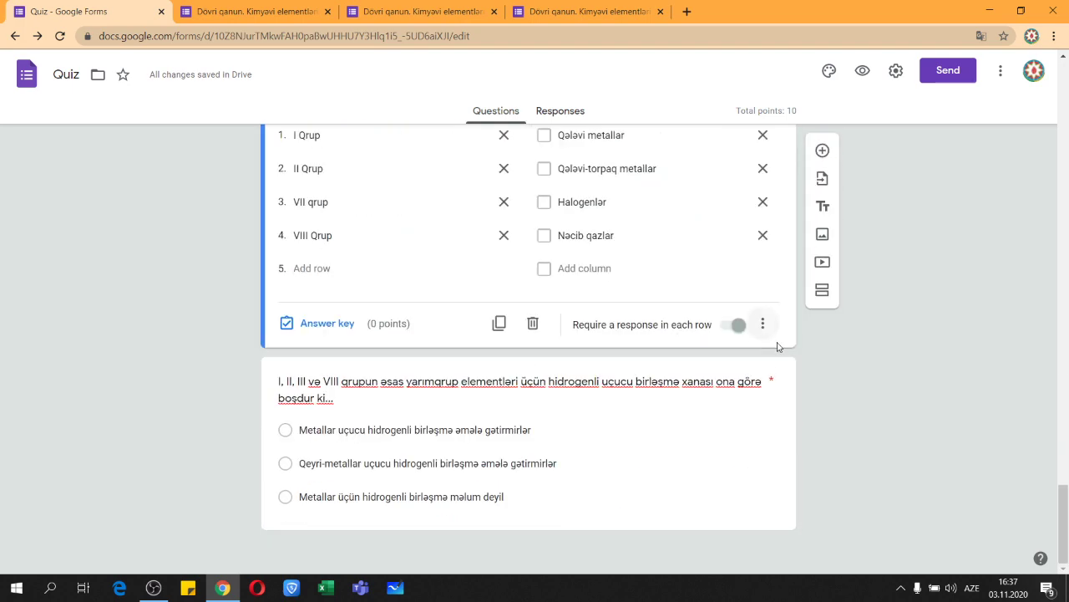
click(771, 482)
Make the question beginning "İki müxtəlif atomun dövri sistem cədvəlinin eyni bir xanasına aid olması" required.
scroll(763, 489, down, 15)
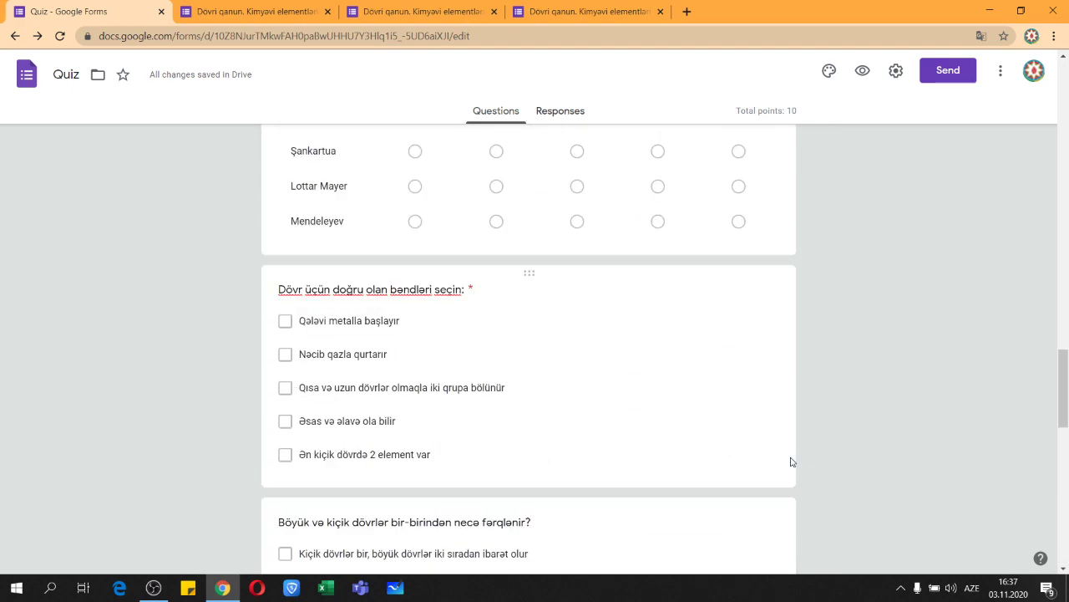
click(775, 358)
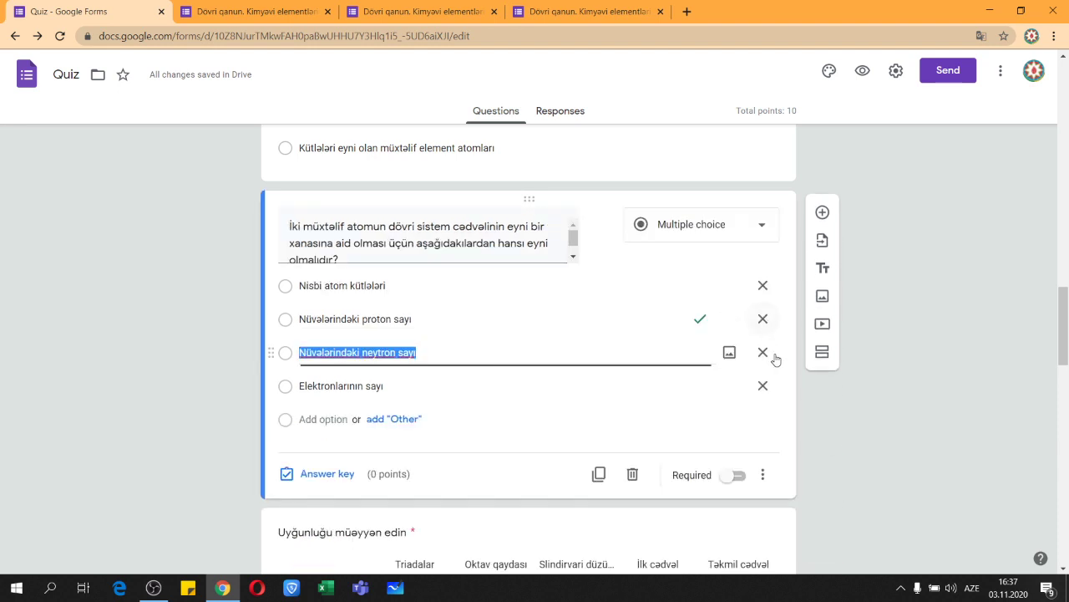
click(735, 476)
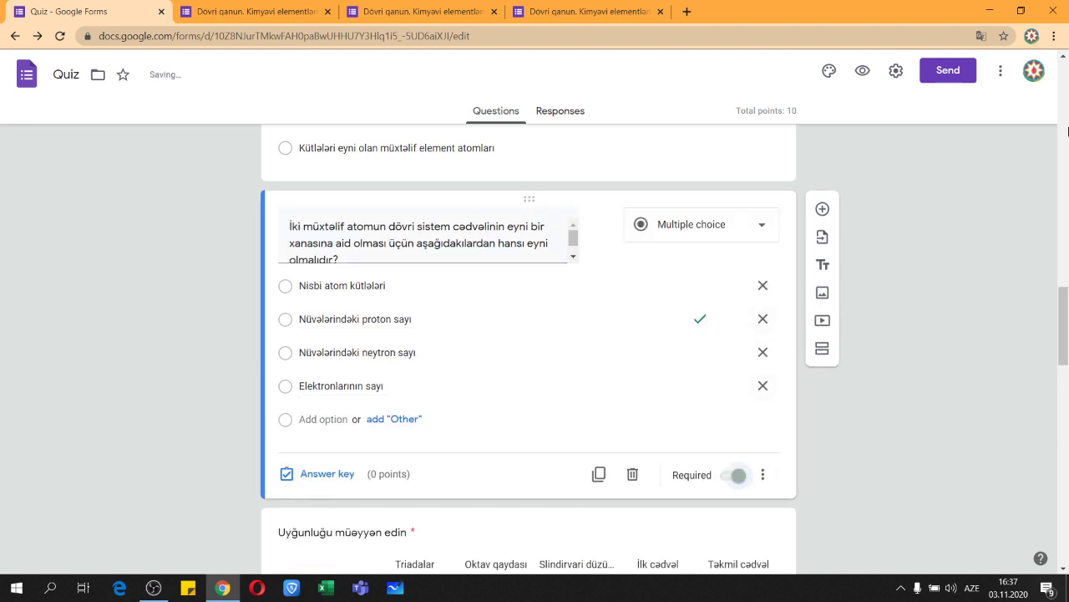
Set the default quiz point value to 100 in the form preferences and save.
click(999, 83)
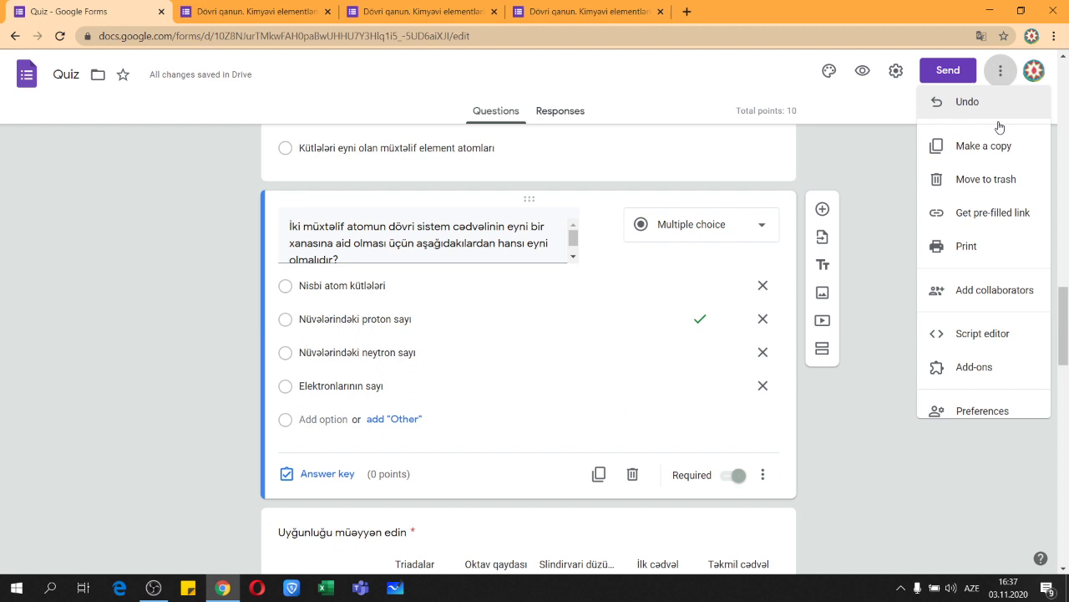
click(957, 422)
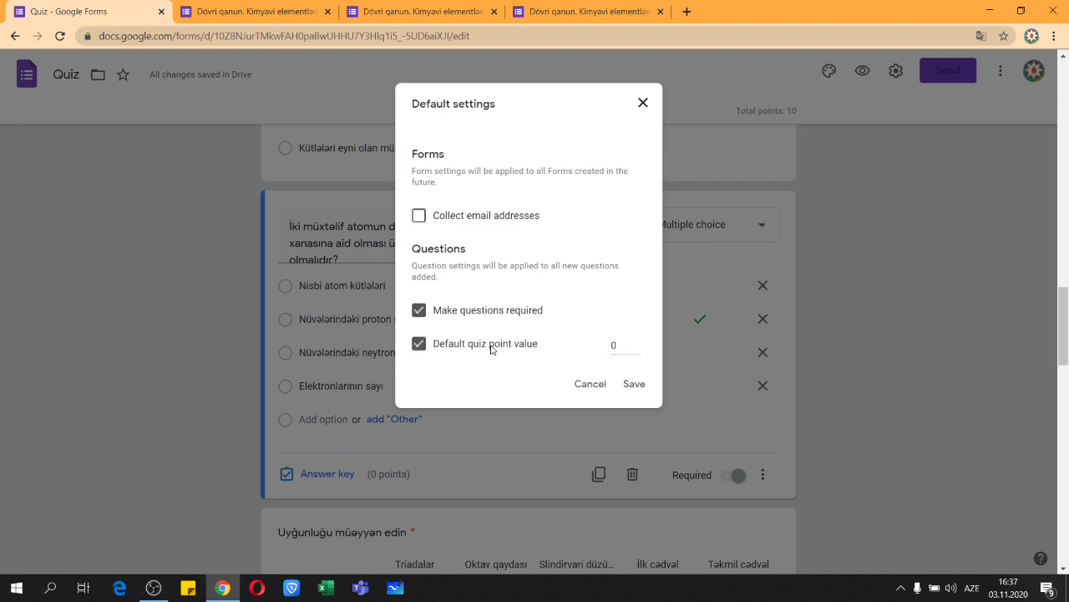
double_click(617, 350)
key(BackSpace)
text(1000)
key(BackSpace)
click(634, 386)
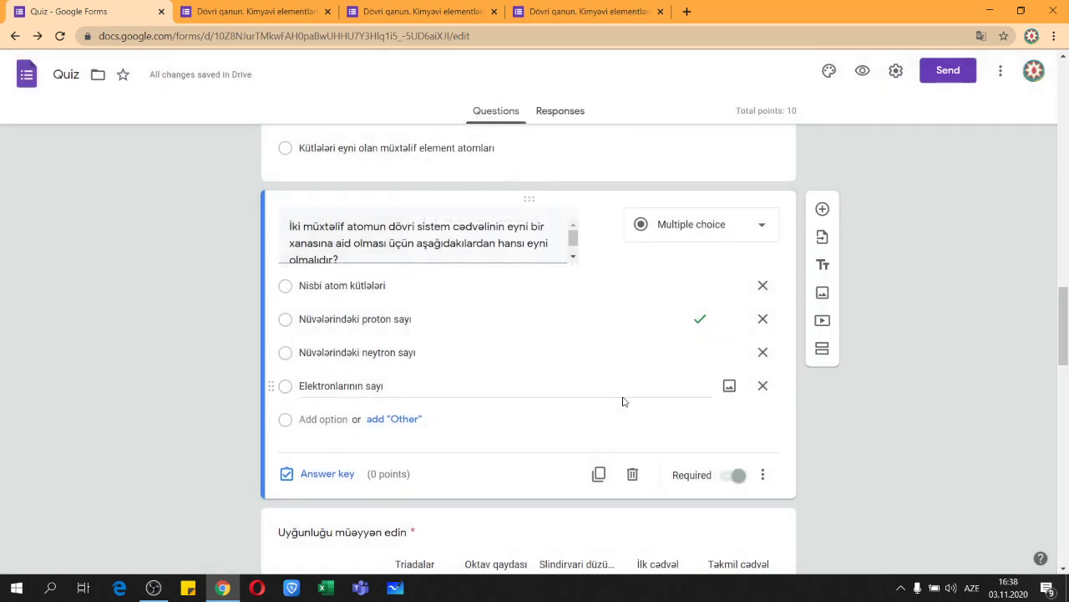
Look through the quiz questions to check their point values and required settings after the default change.
scroll(823, 351, down, 5)
scroll(819, 384, up, 20)
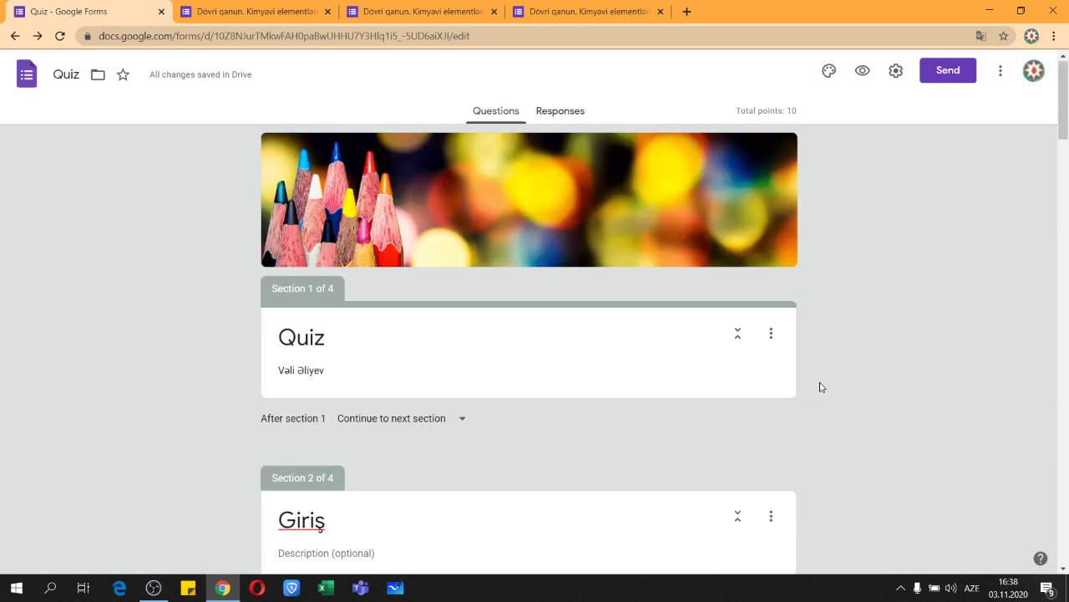
scroll(743, 334, down, 15)
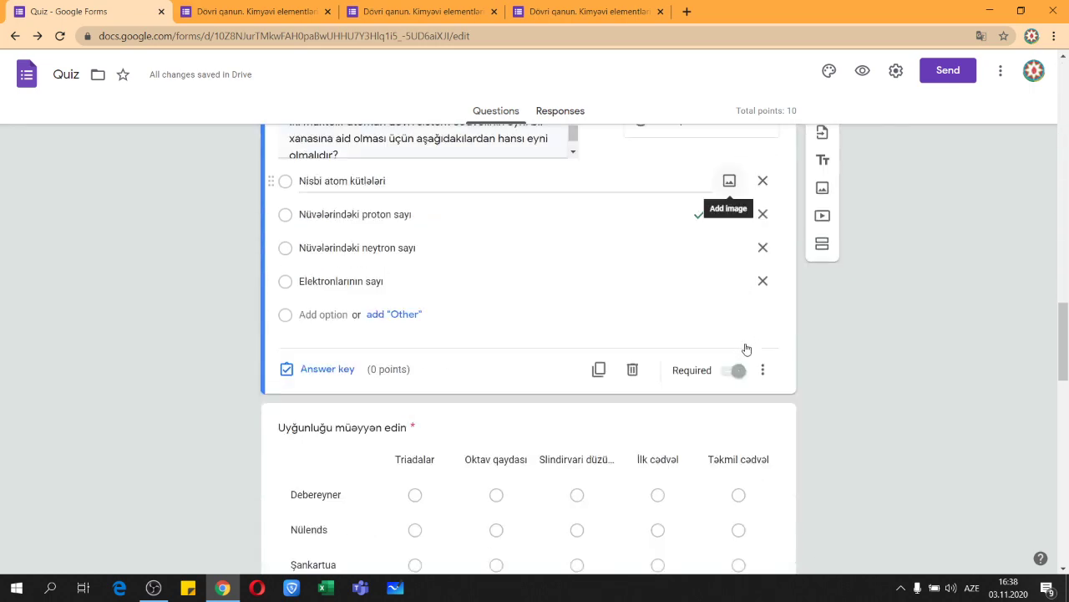
click(770, 383)
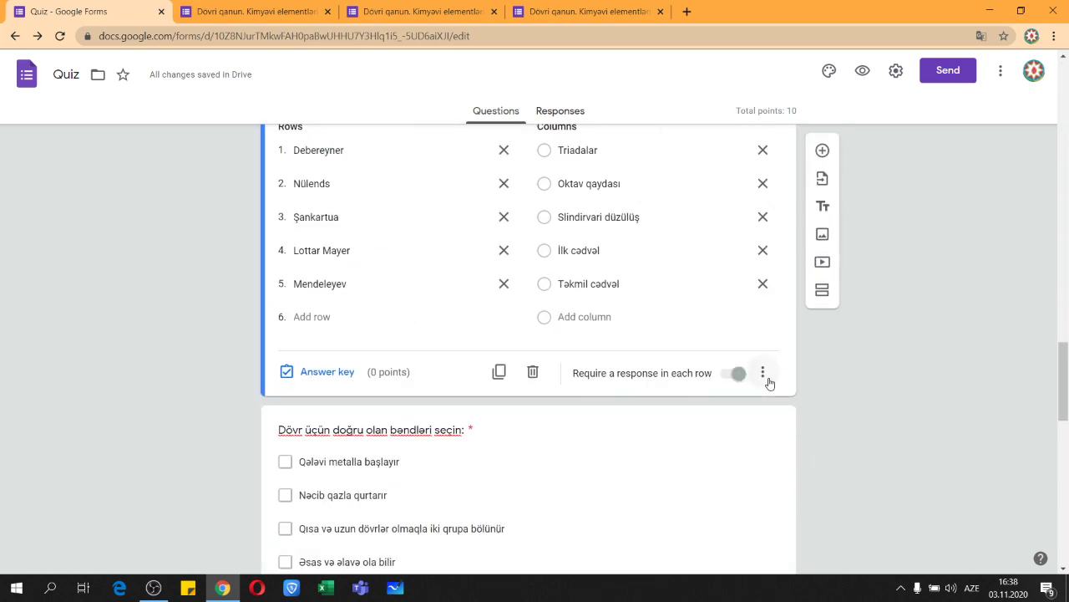
scroll(769, 386, down, 12)
scroll(767, 389, up, 15)
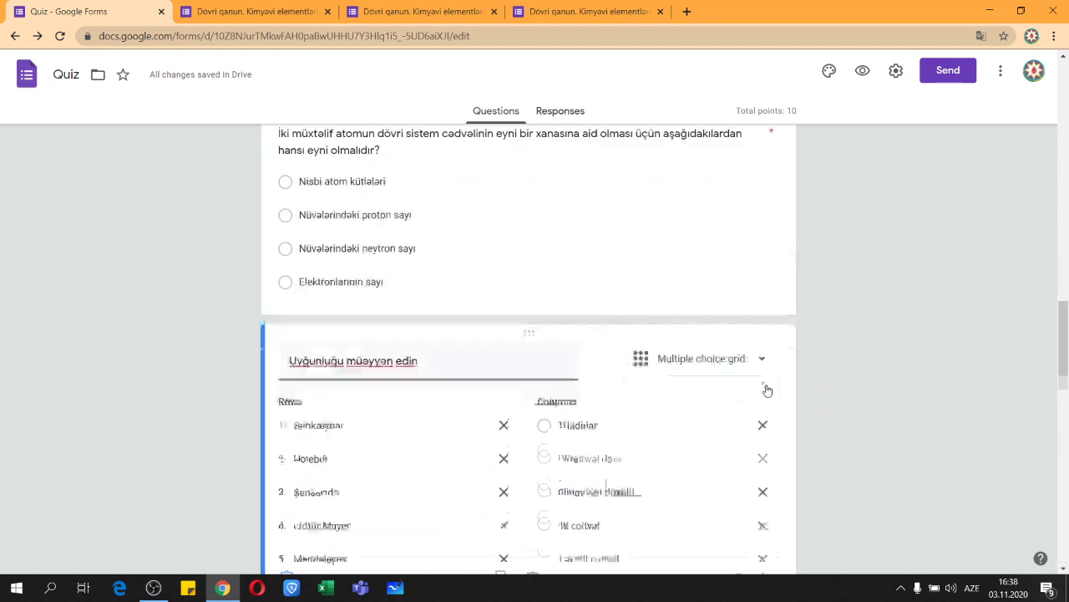
scroll(767, 390, up, 15)
scroll(754, 365, down, 8)
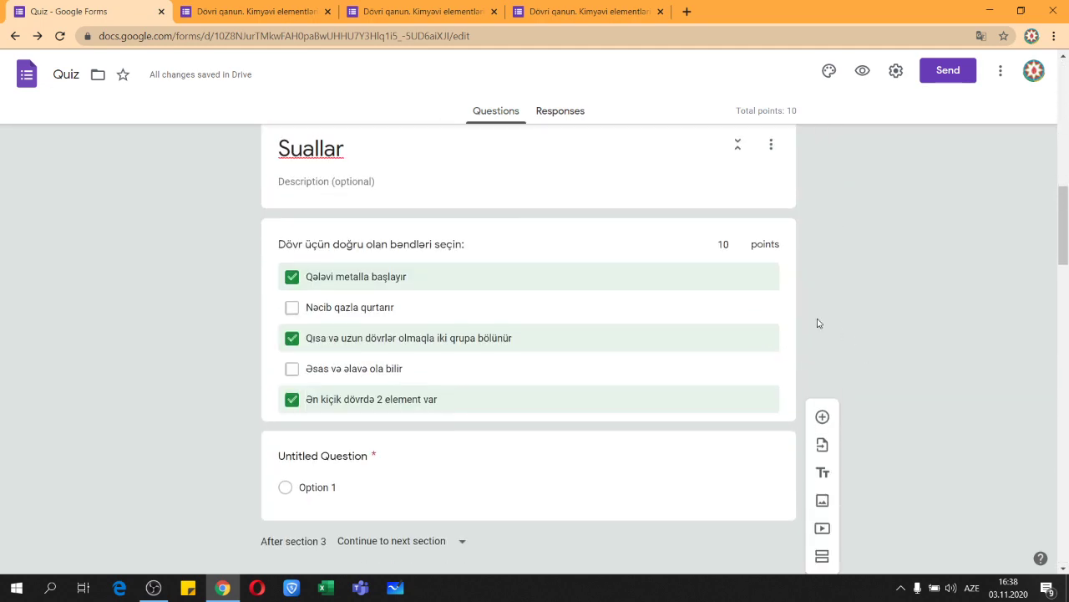
scroll(885, 293, up, 8)
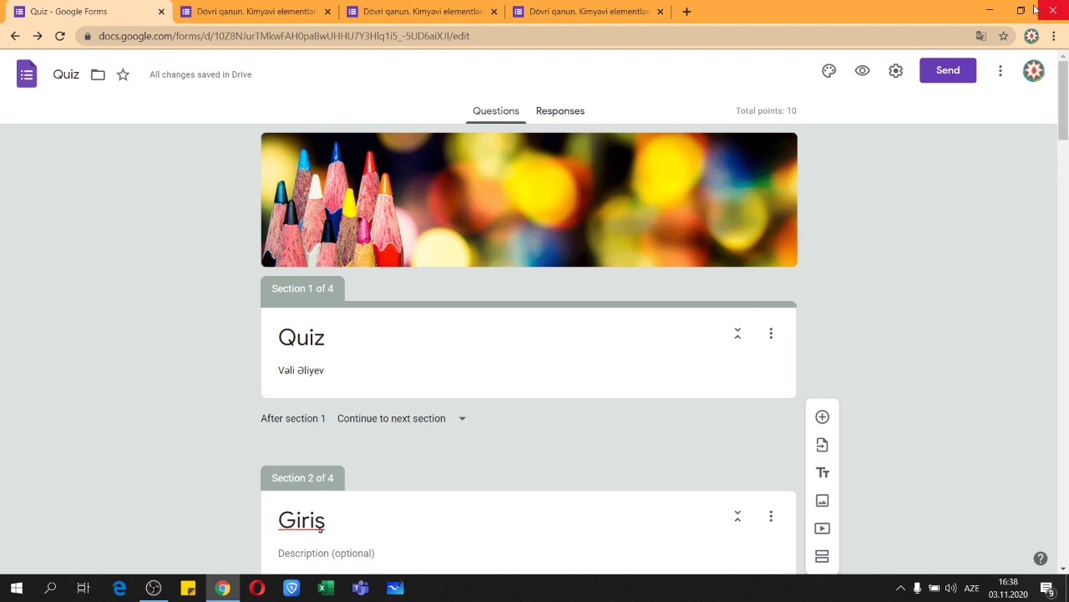
Review the saved default settings, including the quiz point value, and close them without changes.
click(1000, 70)
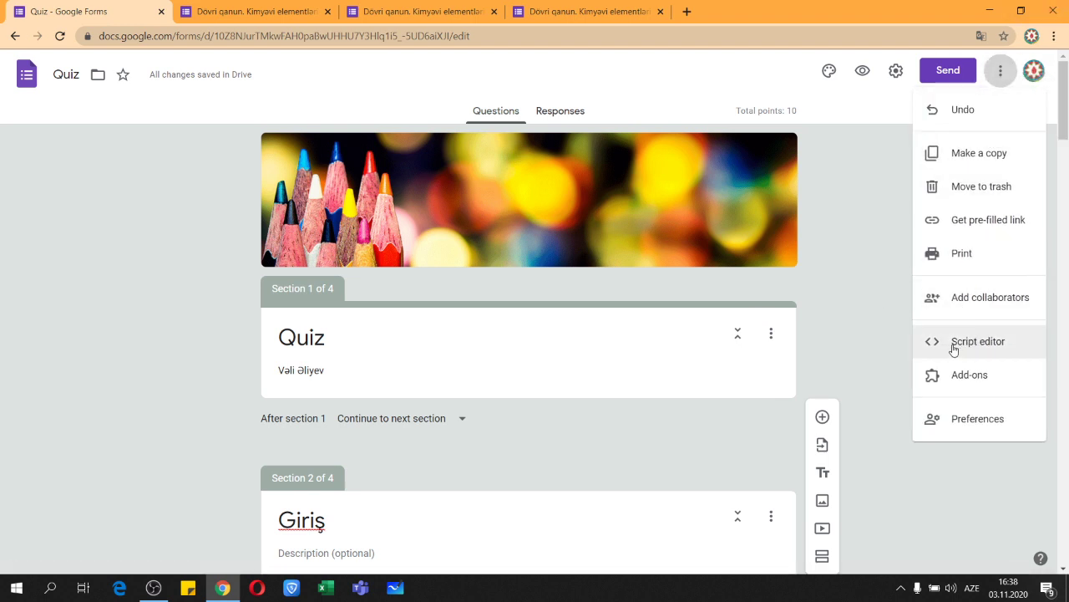
click(962, 422)
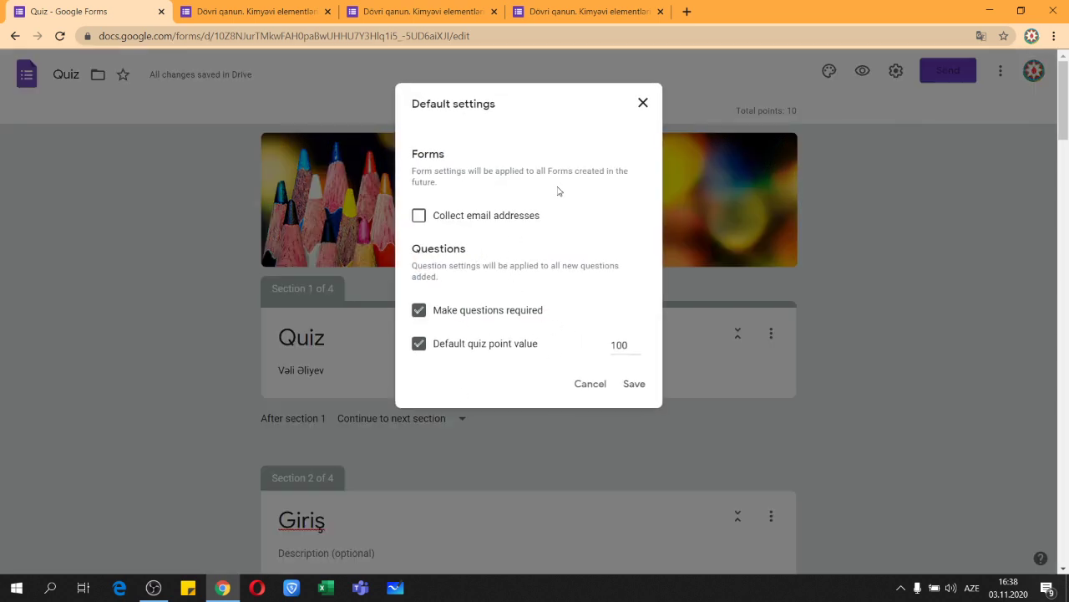
double_click(625, 344)
click(643, 103)
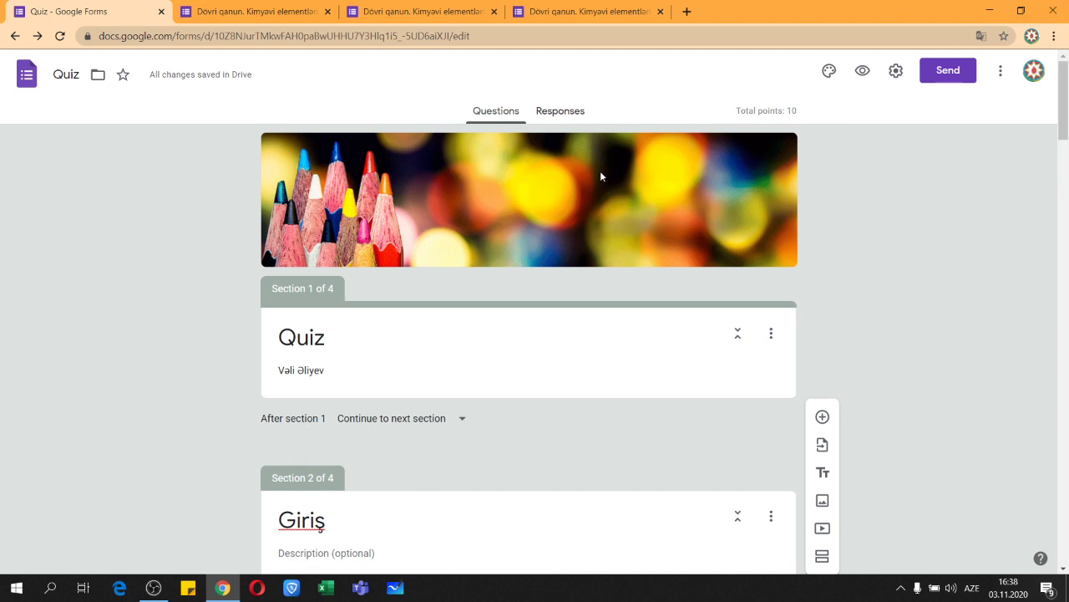
View the Google account options and star the Quiz form.
click(1034, 71)
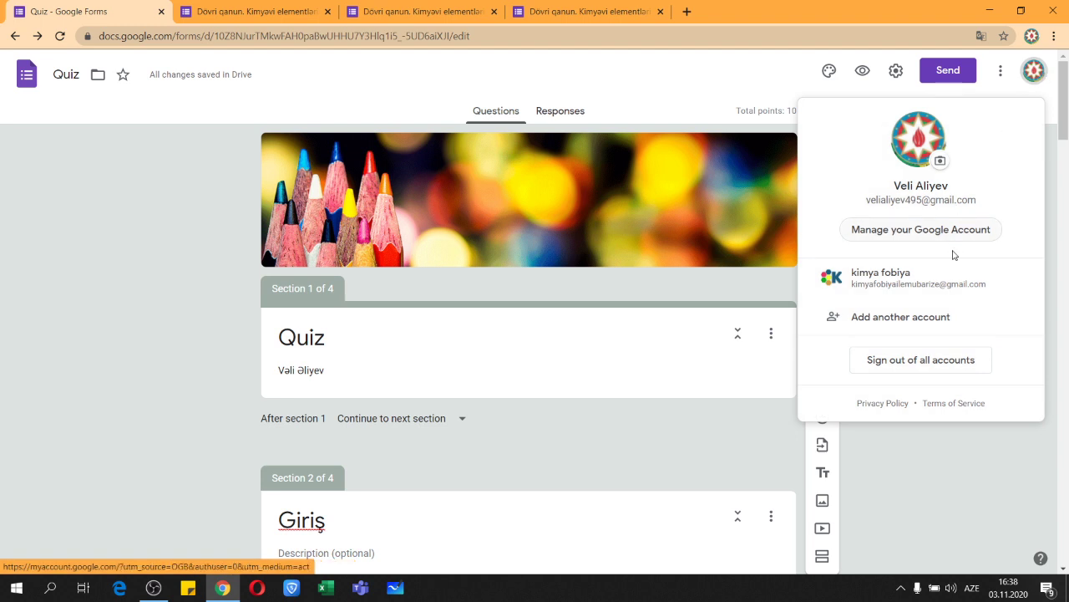
click(952, 447)
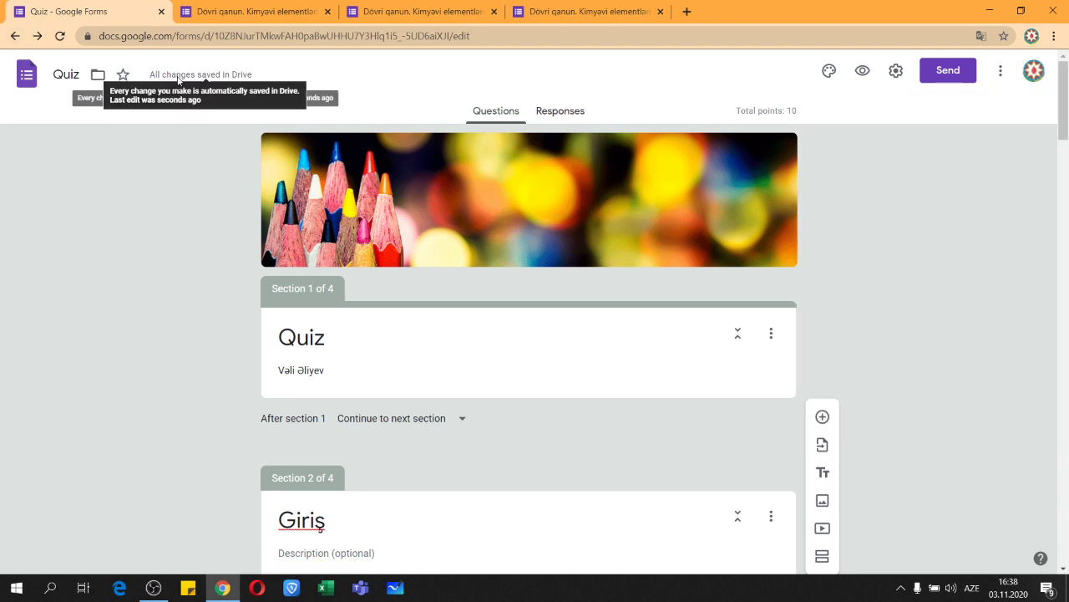
click(124, 76)
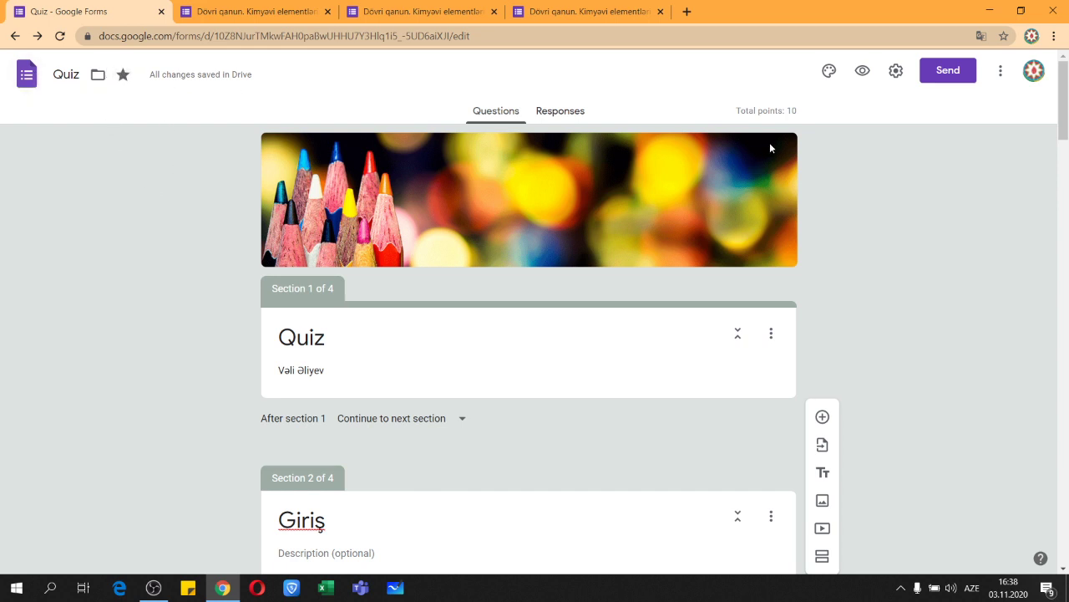
Preview the Quiz form as a respondent and continue past its first section.
click(863, 70)
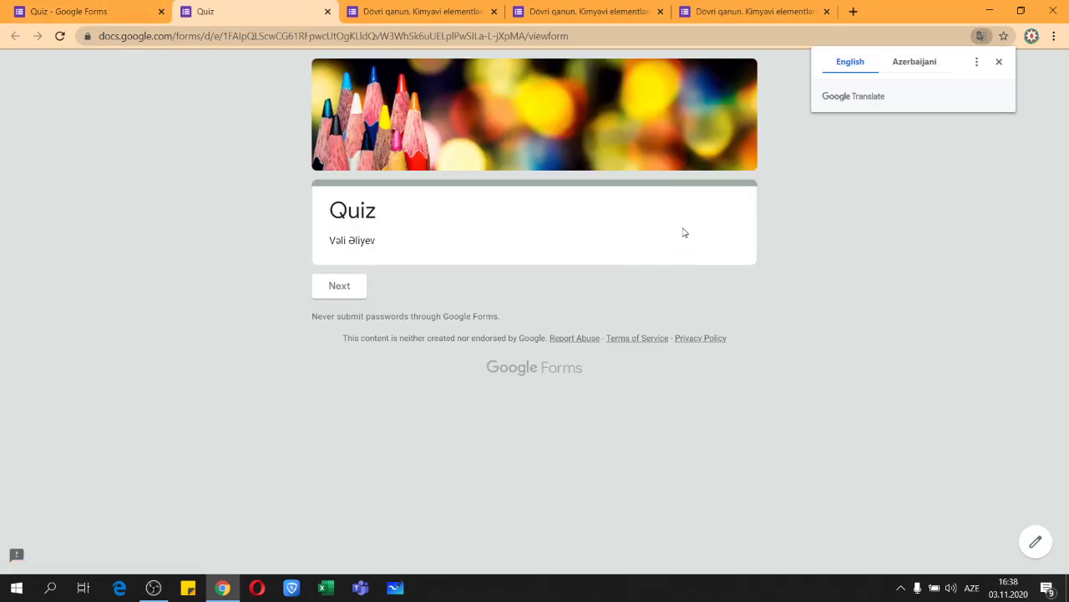
click(350, 285)
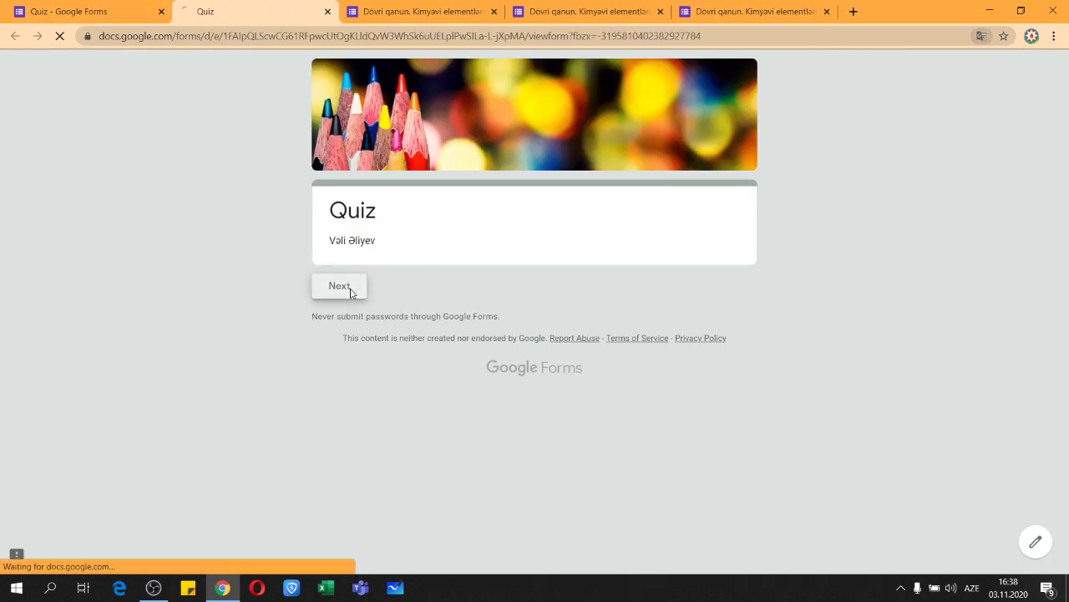